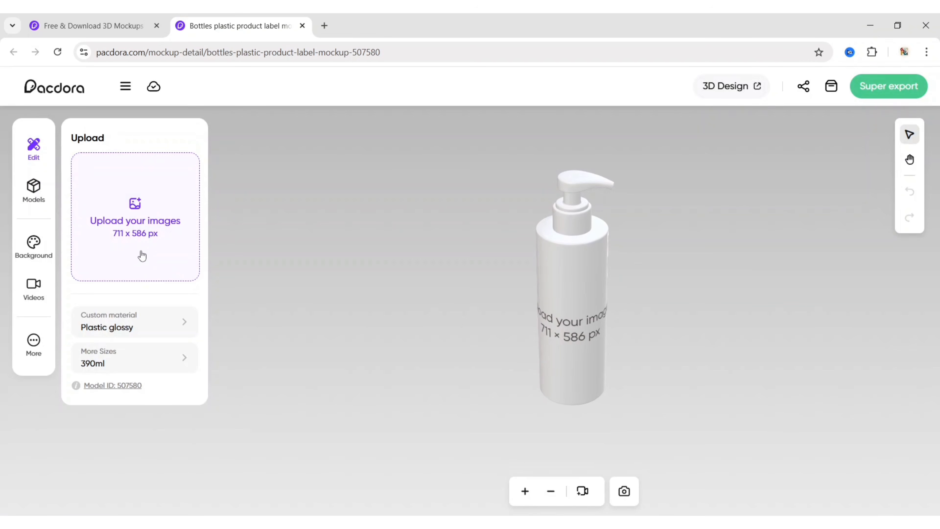
Step: Search Google for "canva" in a new browser tab and open the Canva home page
left_click(325, 26)
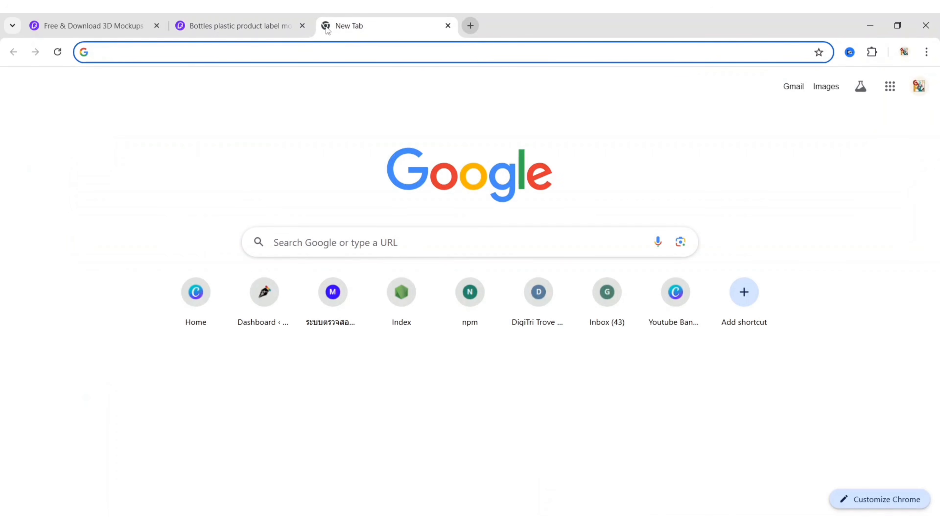
left_click(293, 247)
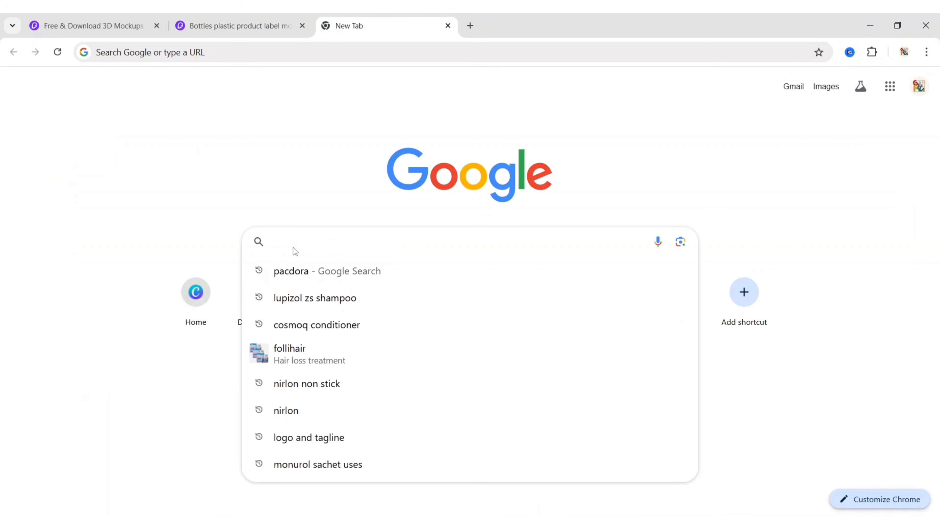
type("canva")
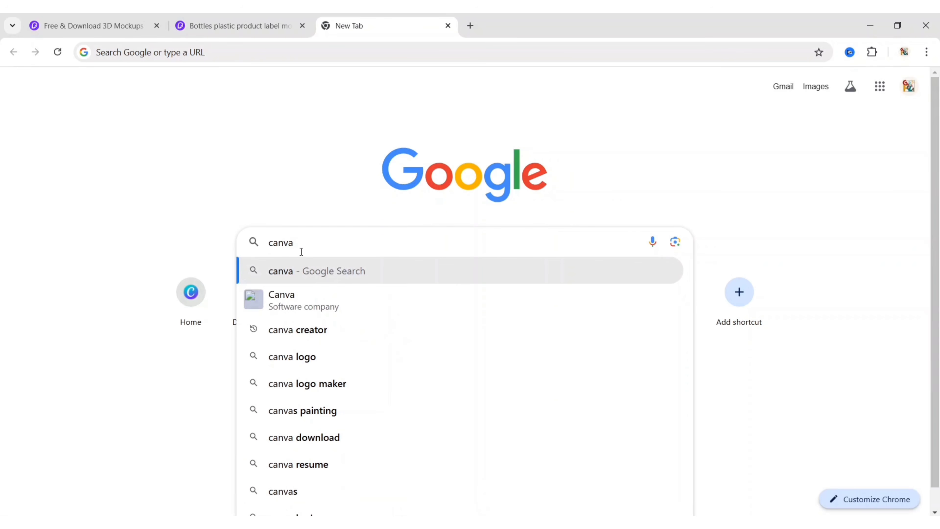
left_click(314, 271)
left_click(248, 200)
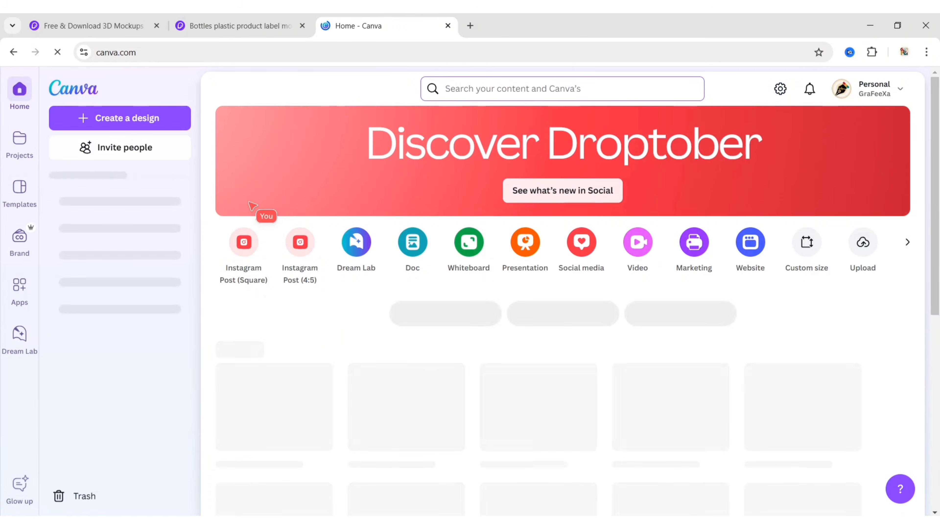
Step: Create a new custom-size design of 711 × 586 px
left_click(806, 242)
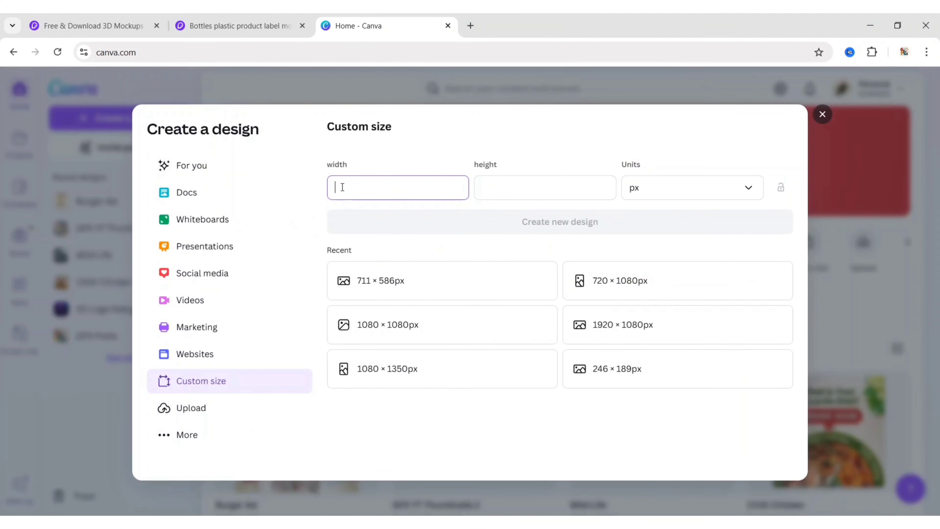
type("711")
left_click(510, 186)
type("5")
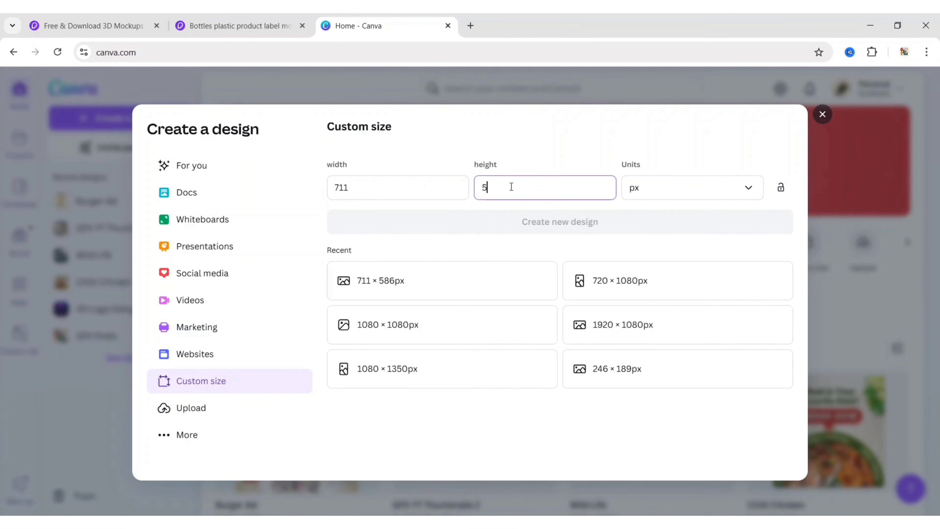
type("86")
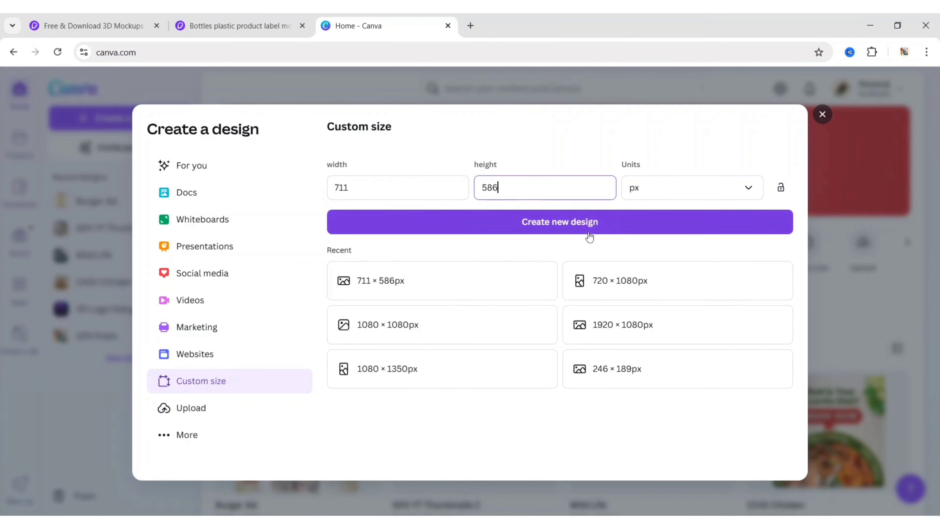
left_click(589, 223)
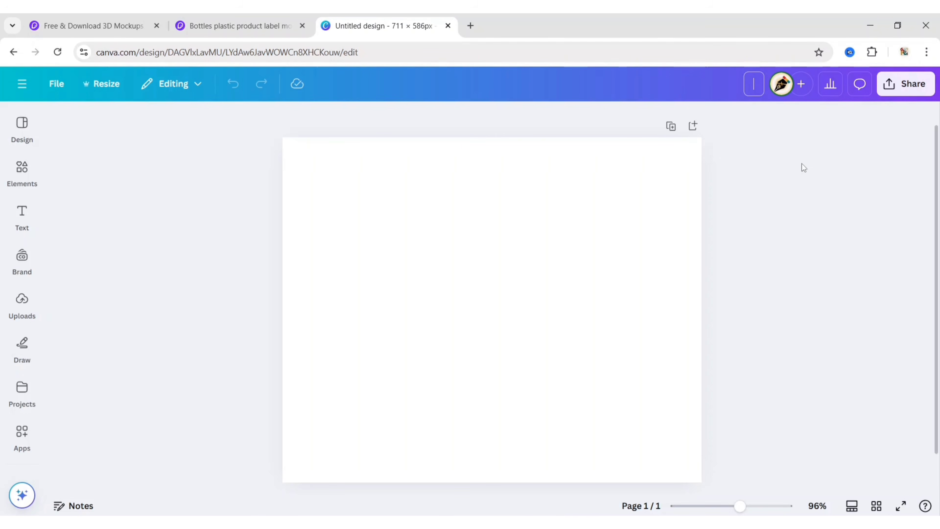
Step: Name the design "Body Wash Label Design"
type("Body Wash L")
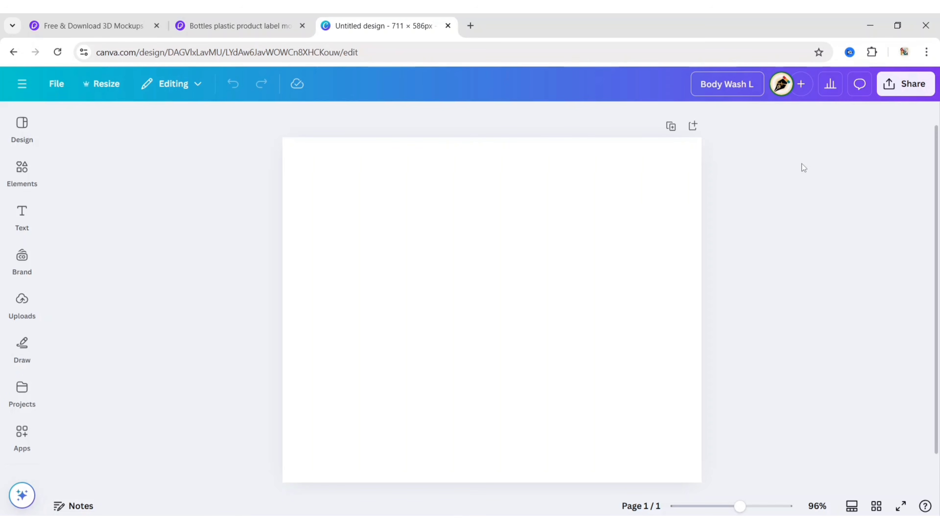
type("abel De")
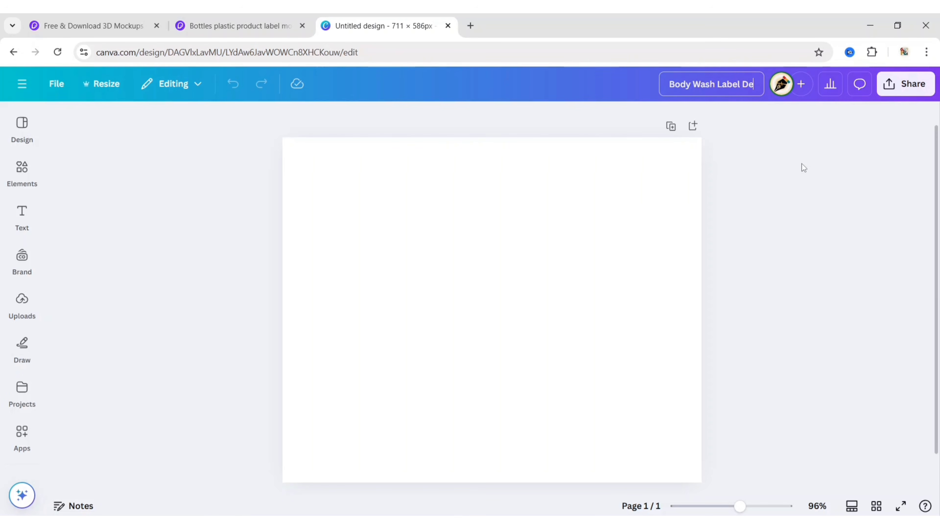
type("sign")
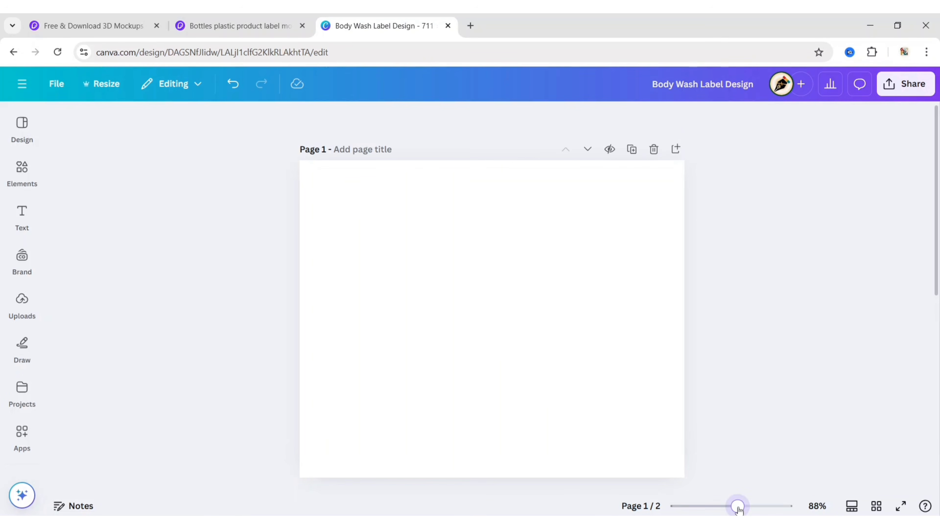
Step: Search the elements for "chamomil flowers" and add the photo of three white daisies with green leaves to the page
left_click_drag(733, 506, 738, 506)
left_click(23, 168)
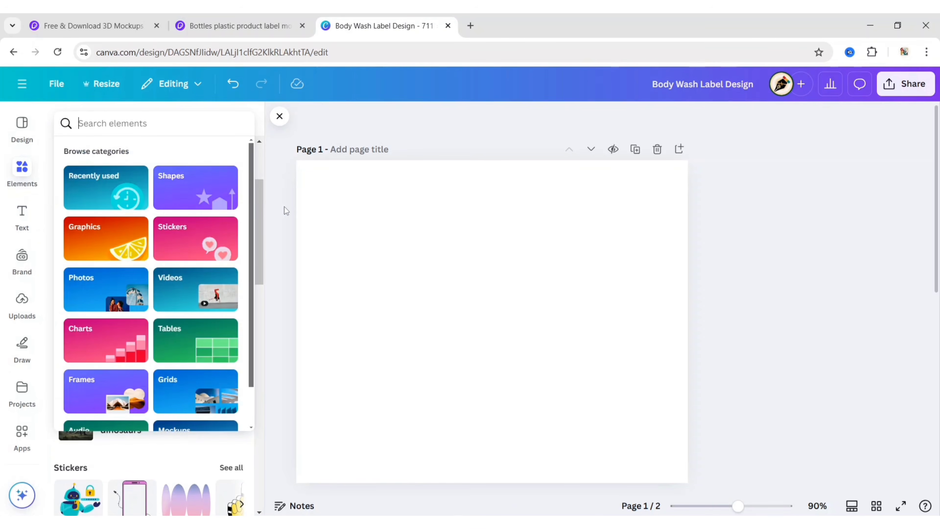
type("chamomi")
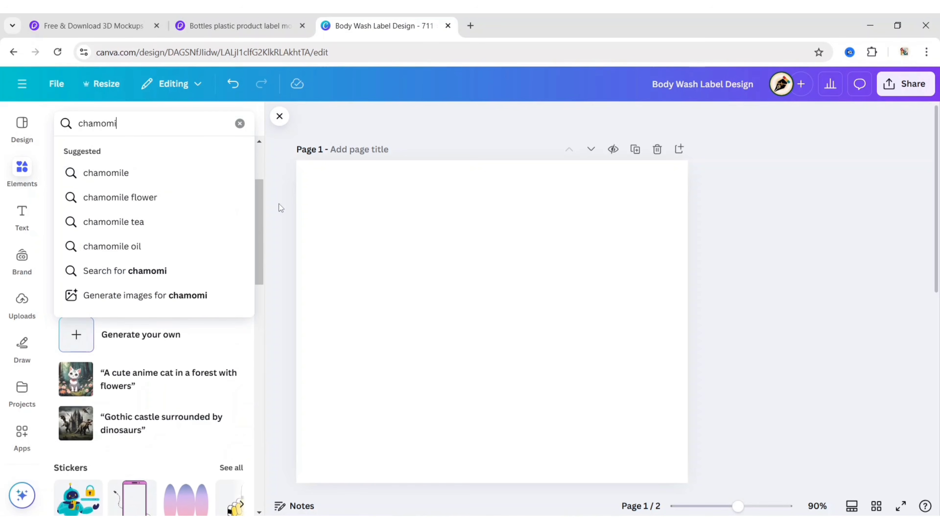
type("l flowers")
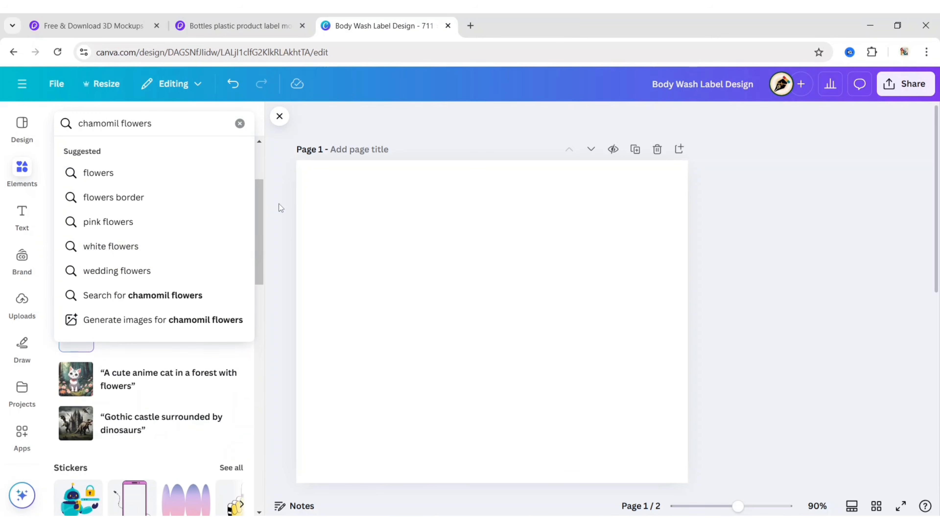
key("Return")
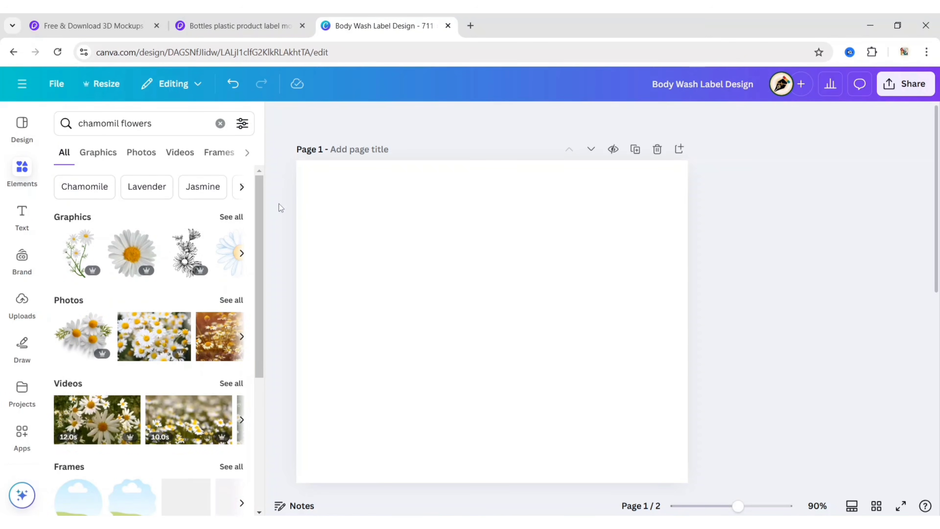
left_click(145, 158)
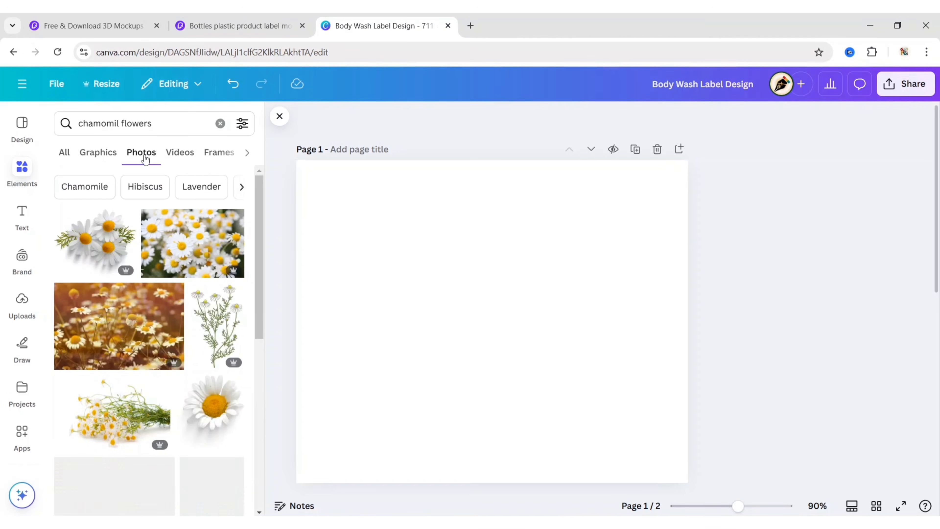
left_click(100, 242)
left_click(280, 117)
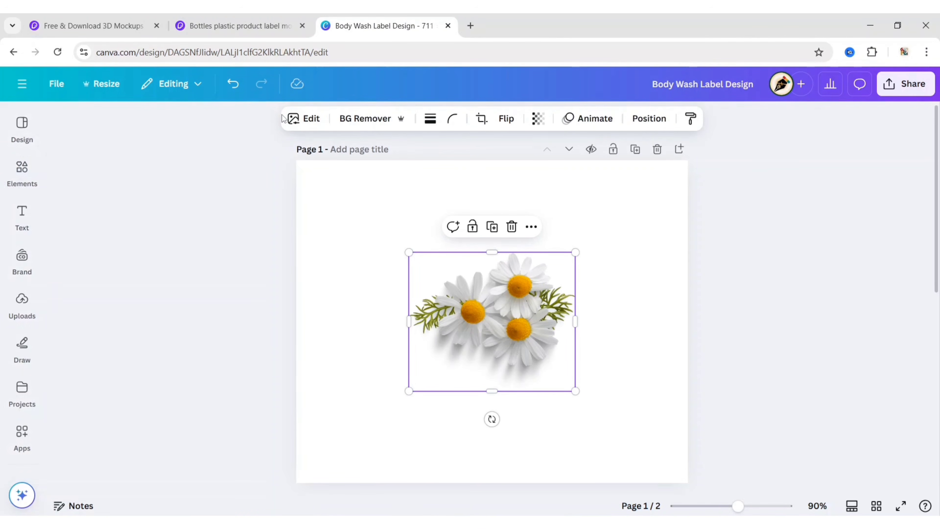
Step: Set the page background to the bright yellow-orange taken from the flower photo's colours
left_click(343, 230)
left_click(406, 118)
left_click(132, 368)
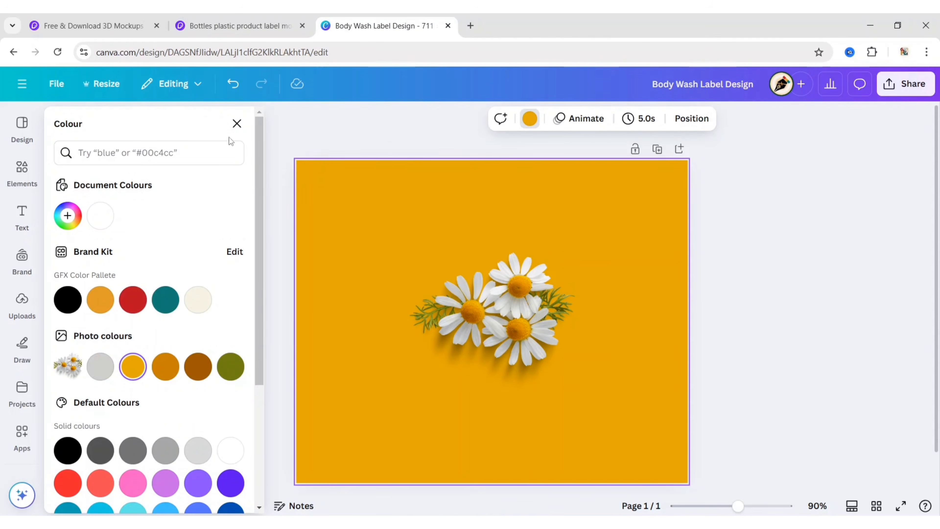
left_click(237, 123)
left_click(216, 287)
Step: Add a square shape and stretch it to cover the full width of the page's upper half
left_click(22, 171)
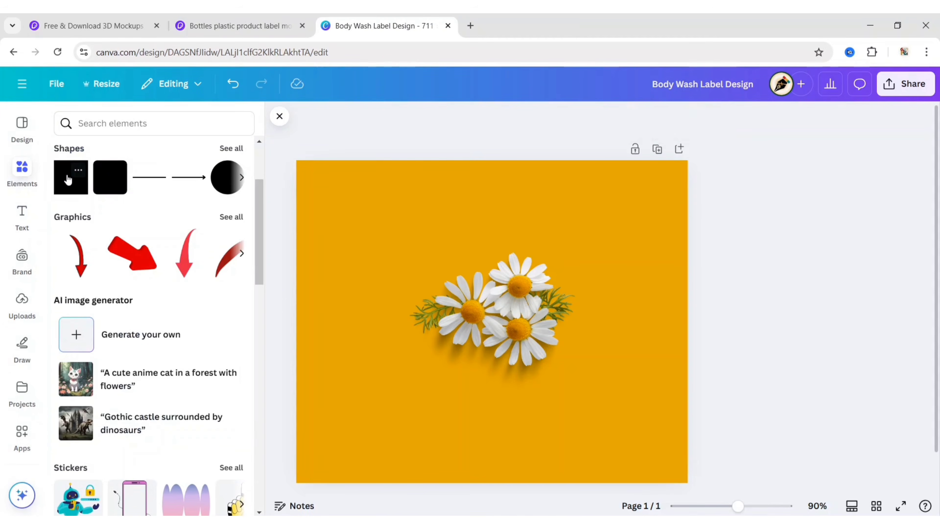
left_click(68, 180)
left_click(280, 117)
left_click(259, 326)
left_click_drag(471, 315, 329, 218)
left_click_drag(393, 207, 686, 219)
left_click_drag(494, 262, 495, 318)
Step: Fill the rectangle on the page's upper half with white
left_click(222, 120)
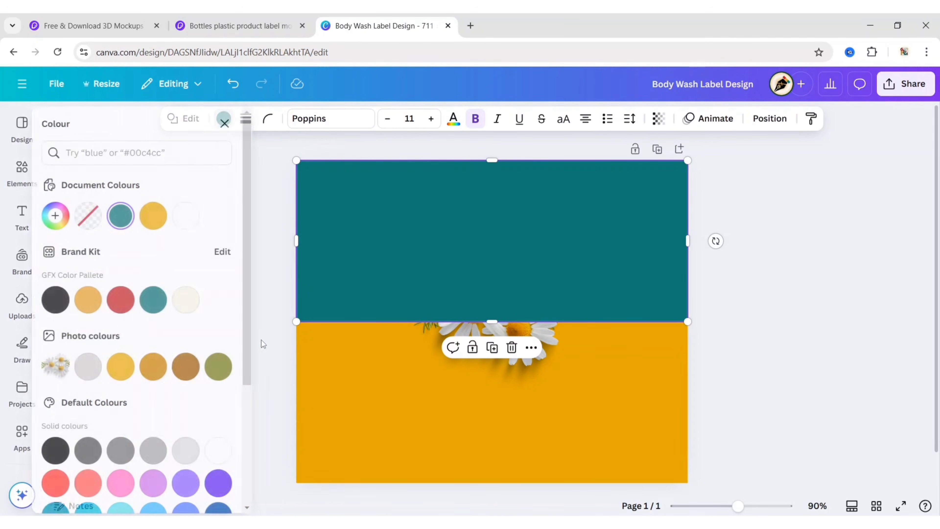
left_click(228, 449)
left_click(234, 122)
left_click(244, 200)
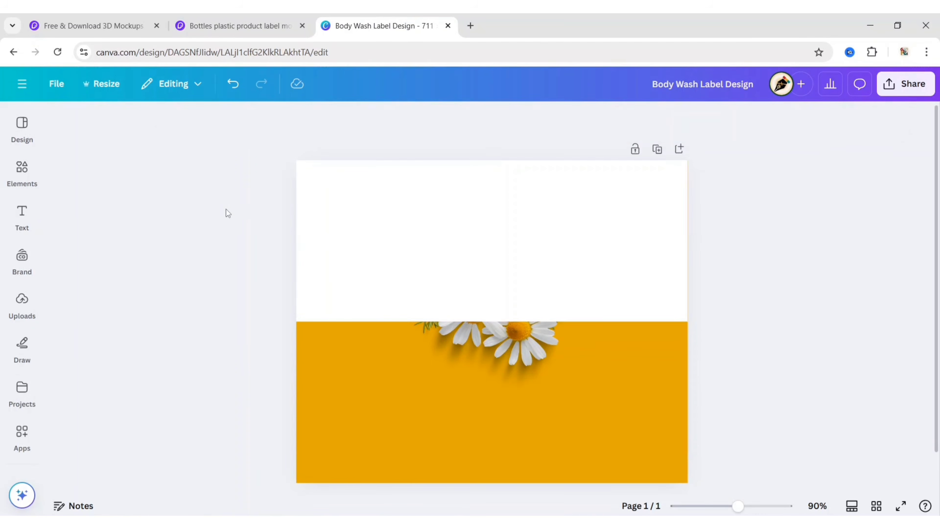
Step: Bring the flower photo in front of the white rectangle and place it, slightly enlarged, over the page's left edge
left_click(495, 365)
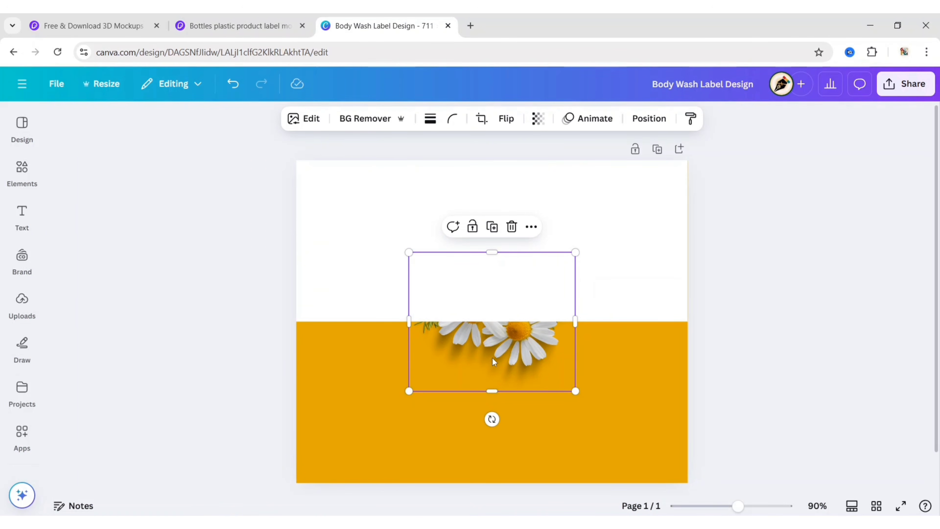
left_click(645, 121)
left_click(141, 217)
left_click(226, 267)
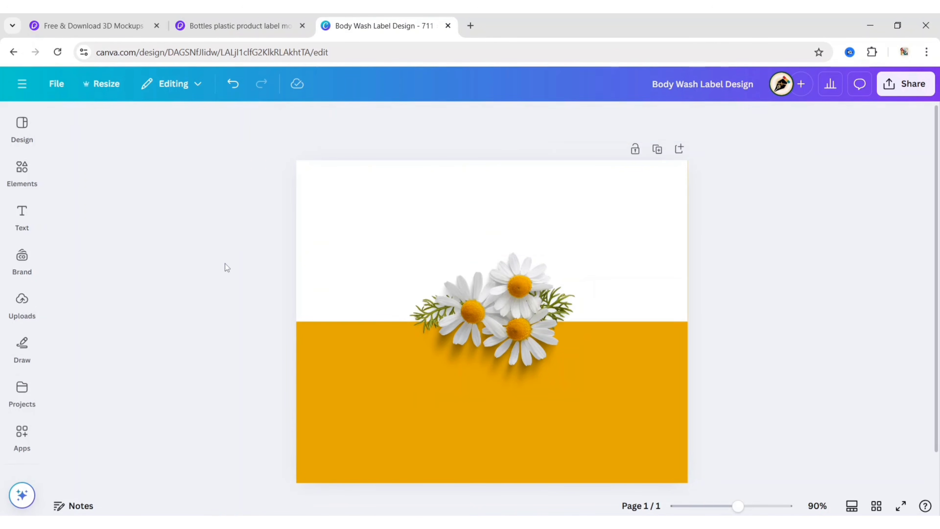
left_click_drag(420, 333, 319, 336)
left_click_drag(379, 400, 391, 410)
Step: Duplicate the flower photo, flip the copy horizontally and vertically, and fit it slightly rotated beside the first cluster
left_click_drag(336, 316, 474, 309)
key("ctrl+d")
left_click(506, 118)
left_click(507, 176)
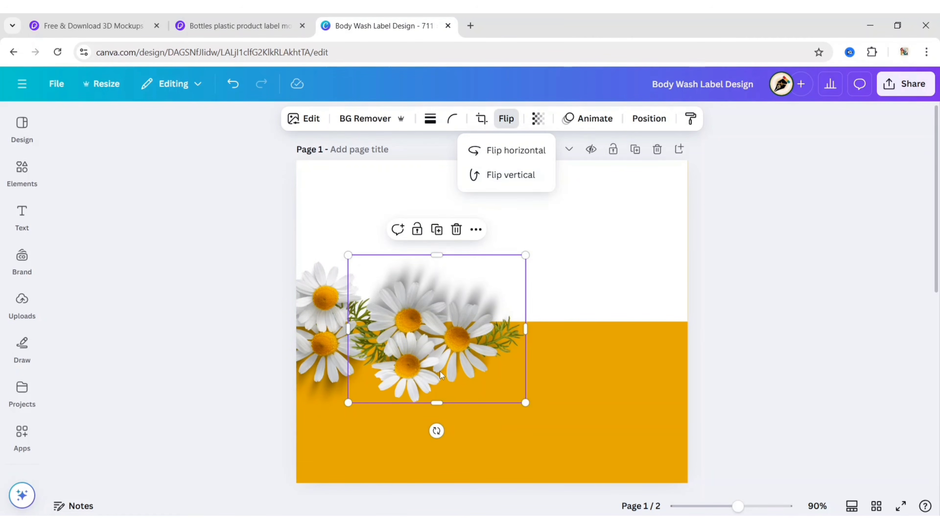
left_click_drag(420, 343, 409, 312)
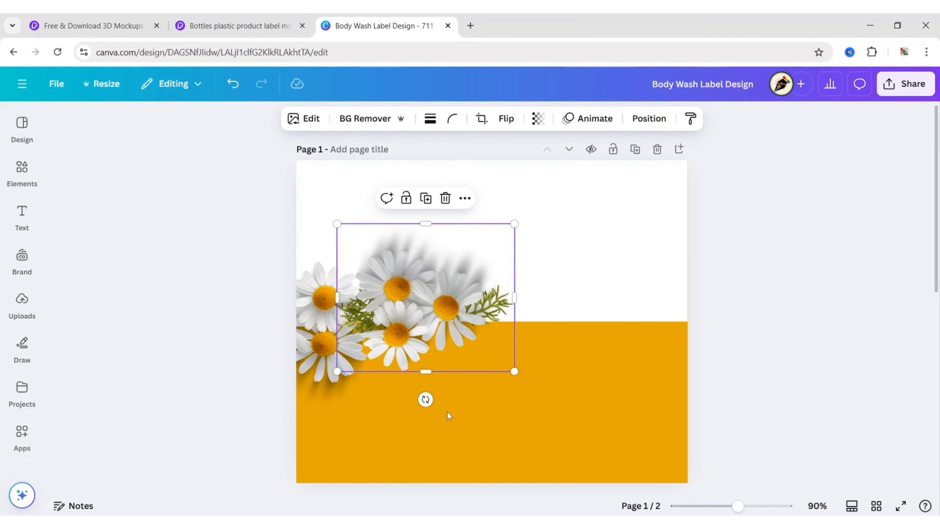
left_click_drag(421, 399, 430, 398)
left_click_drag(399, 346, 397, 340)
Step: Fine-tune the rotation and position of the two left flower clusters so they join along the colour boundary
left_click(306, 346)
left_click_drag(297, 437, 311, 437)
left_click(401, 346)
mouse_move(402, 343)
left_mouse_down()
mouse_move(402, 333)
mouse_move(403, 342)
left_mouse_up()
left_click_drag(317, 332, 317, 335)
left_click_drag(415, 311, 413, 315)
left_click_drag(309, 340, 309, 346)
Step: Extend the flower row to the page's right edge with two more copies, flipping and rotating each to vary the arrangement
left_click_drag(417, 320, 540, 323)
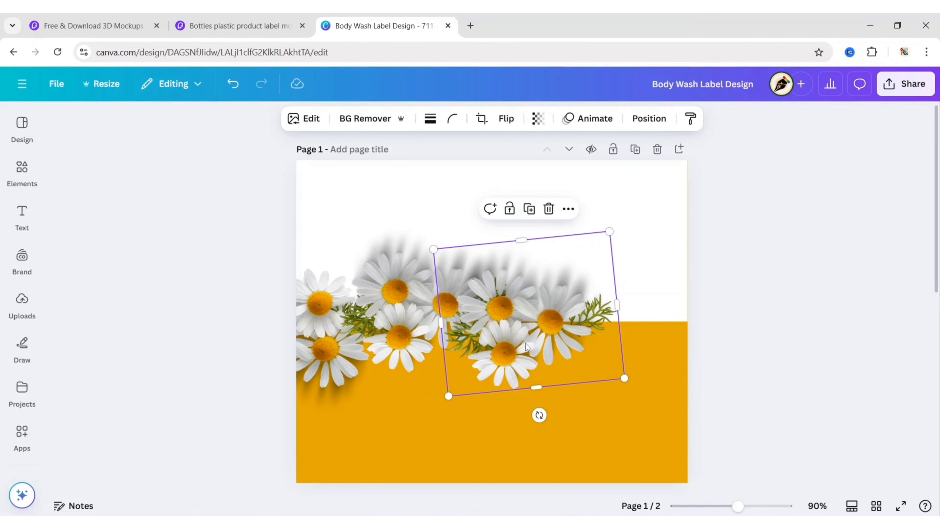
left_click_drag(539, 414, 564, 412)
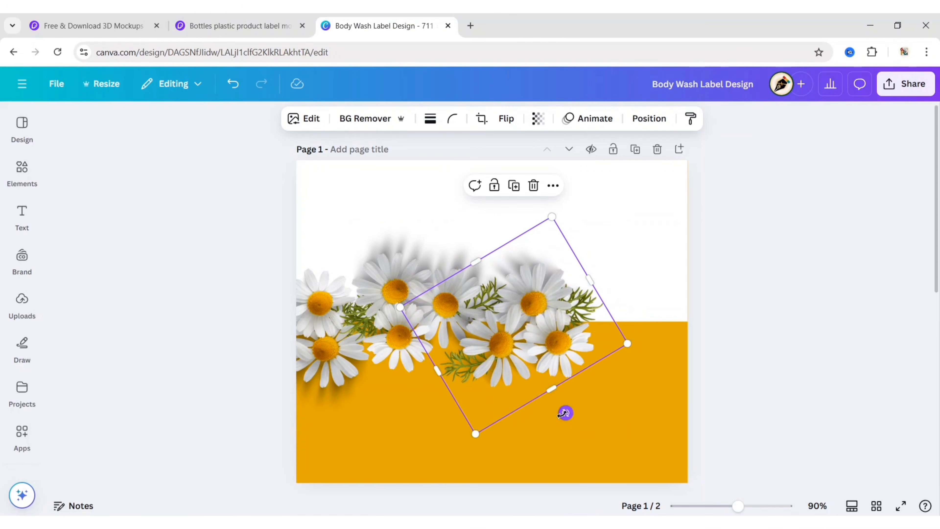
left_click_drag(531, 343, 644, 325)
left_click(506, 118)
left_click(516, 148)
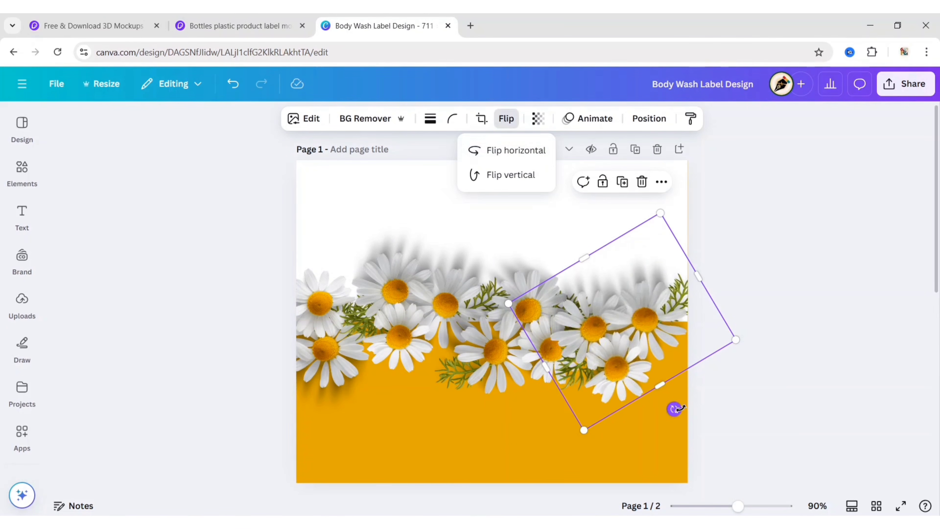
left_click_drag(674, 408, 619, 391)
left_click_drag(603, 338, 636, 324)
Step: Nudge the flower clusters into an evenly overlapping row across the middle of the page
left_click_drag(539, 330, 537, 338)
left_click(633, 319)
left_click_drag(410, 282, 401, 283)
left_click_drag(540, 328, 538, 332)
left_click_drag(650, 321, 641, 319)
left_click(523, 341)
left_click_drag(522, 342, 514, 336)
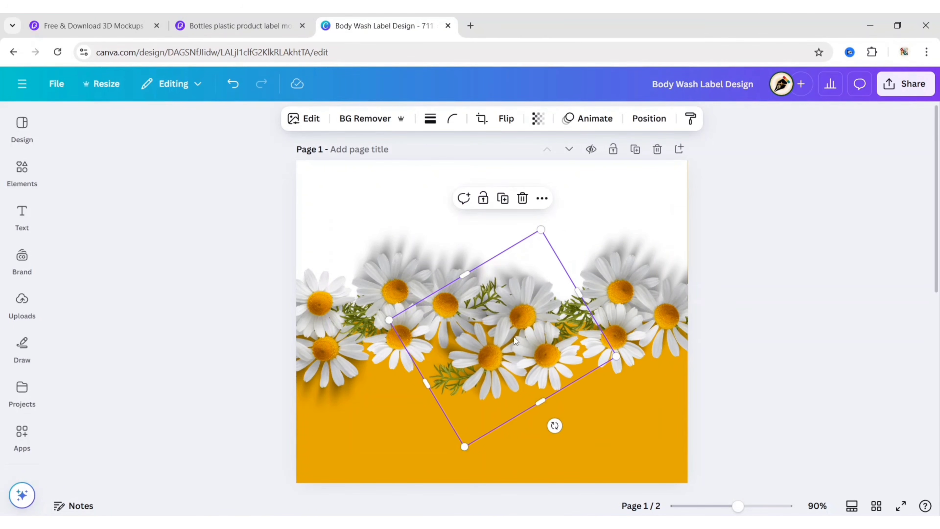
left_click_drag(404, 297, 408, 296)
left_click(234, 313)
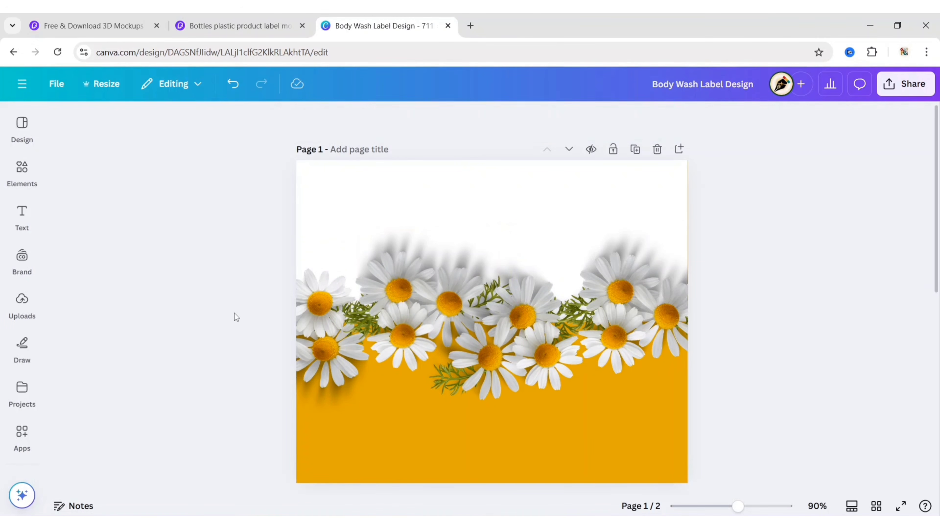
left_click(36, 215)
left_click(111, 244)
left_click(280, 118)
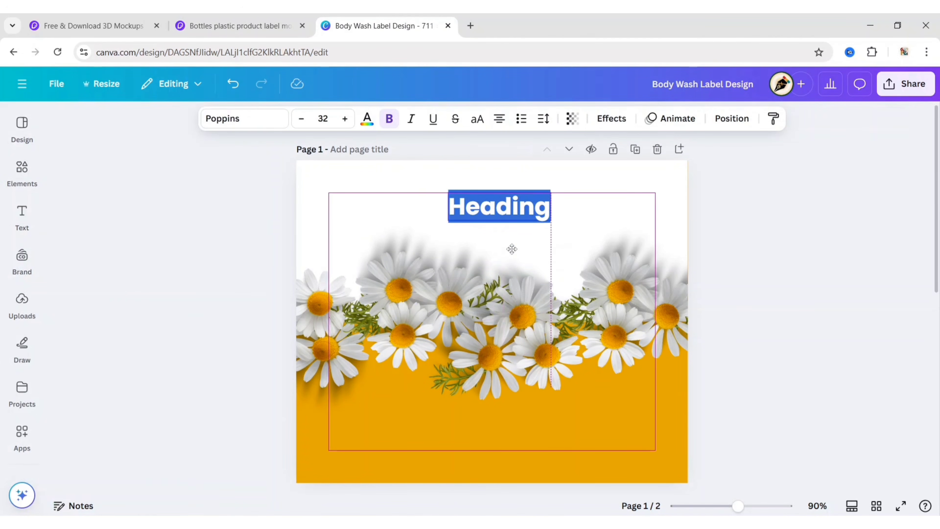
type("Grac")
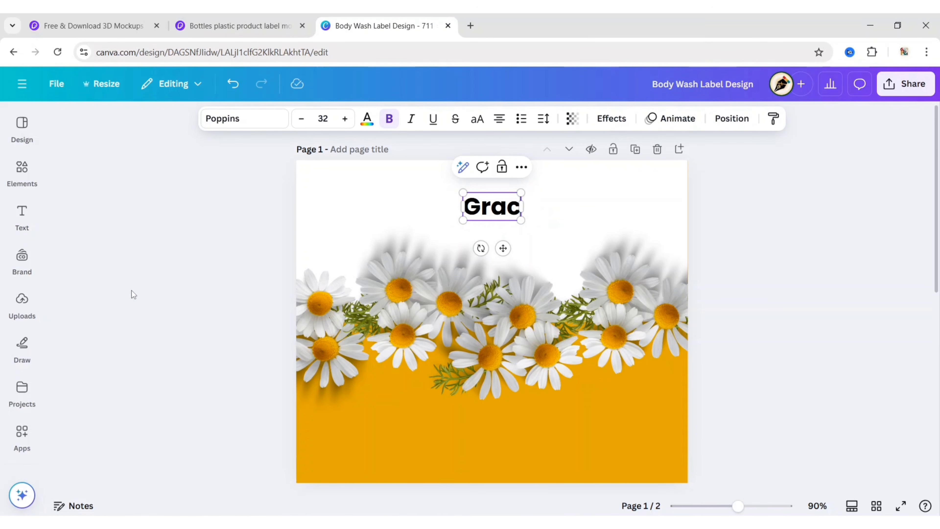
type("e Cham")
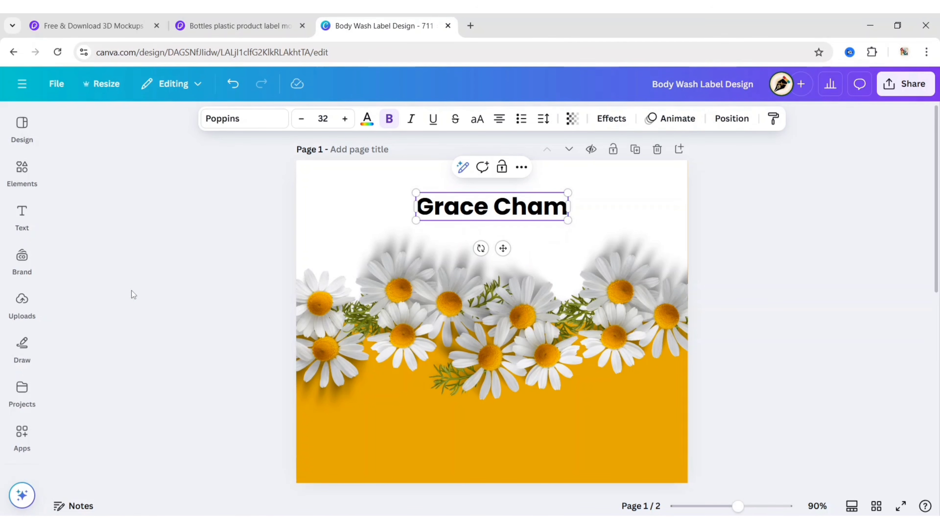
left_click(477, 119)
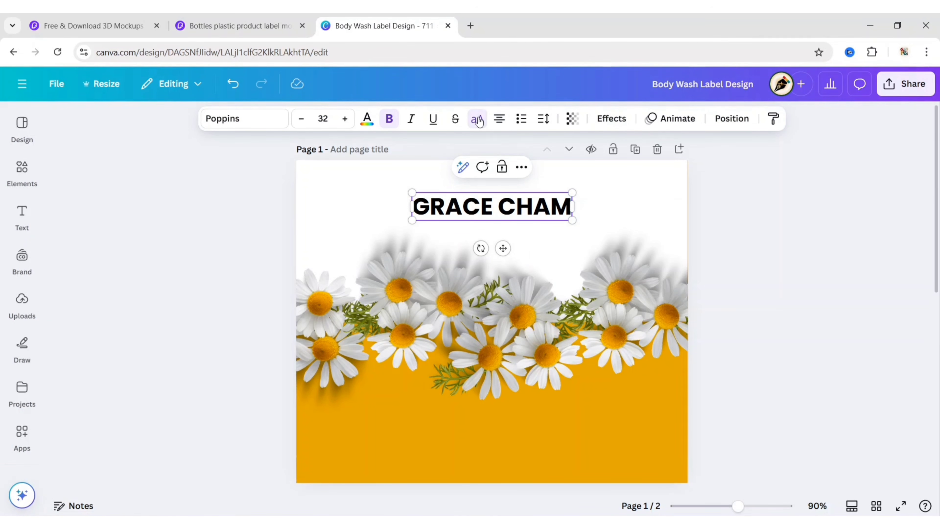
left_click(323, 118)
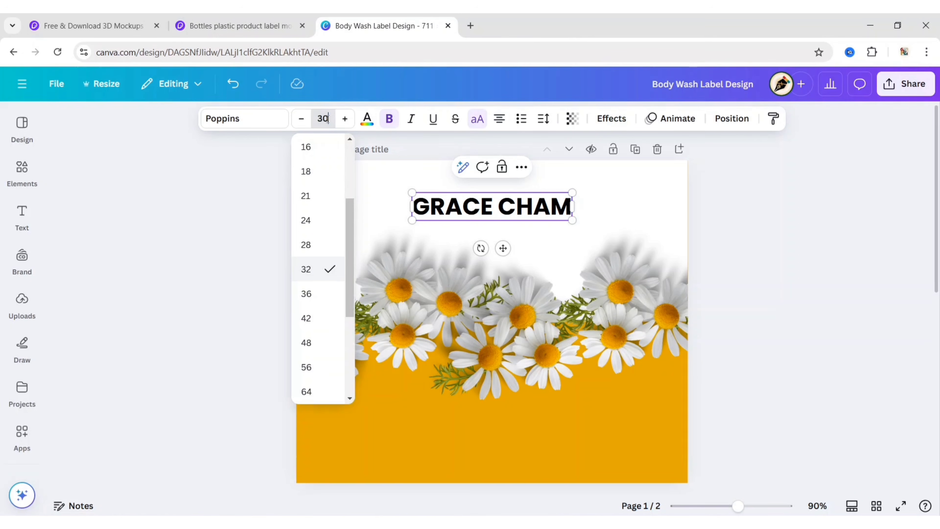
left_click(362, 217)
left_click(492, 206)
Step: Change the GRACE CHAM heading's font to Josefin Sans in bold weight
left_click(244, 119)
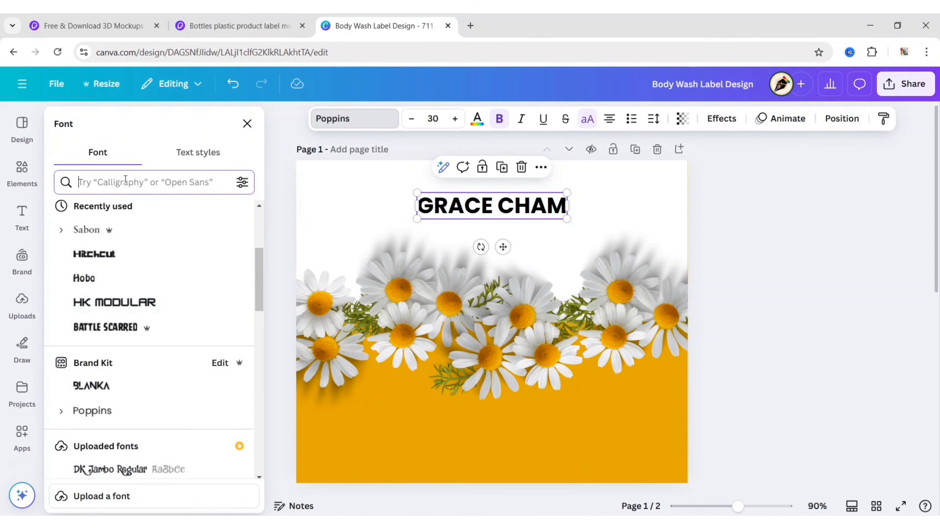
type("josefi")
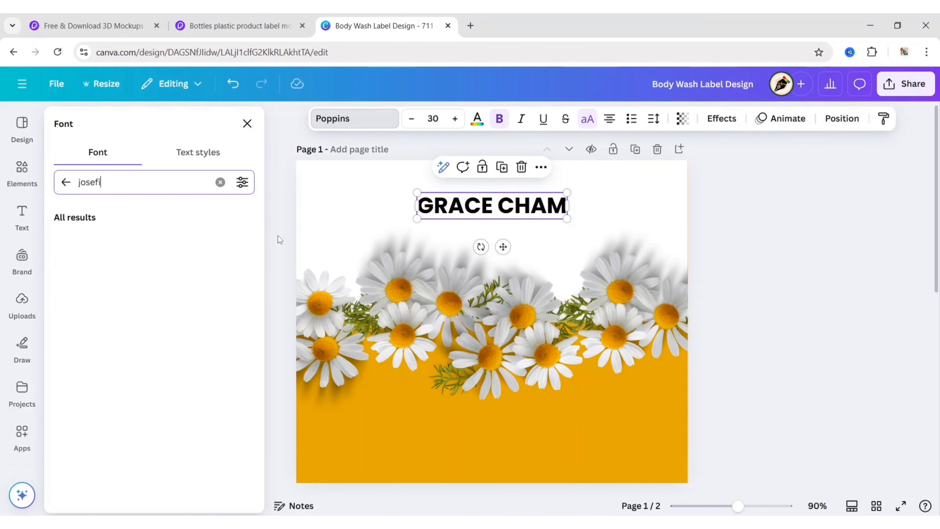
type("n sans")
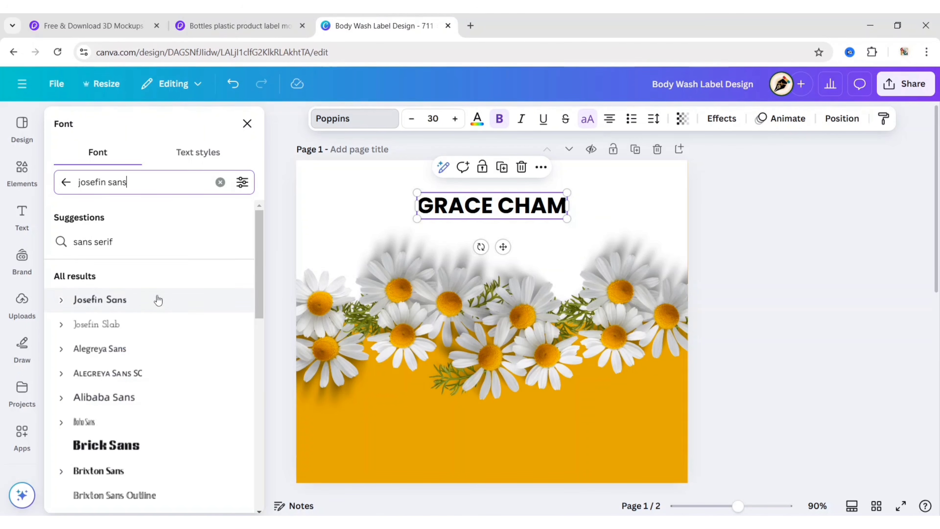
left_click(159, 300)
left_click(61, 303)
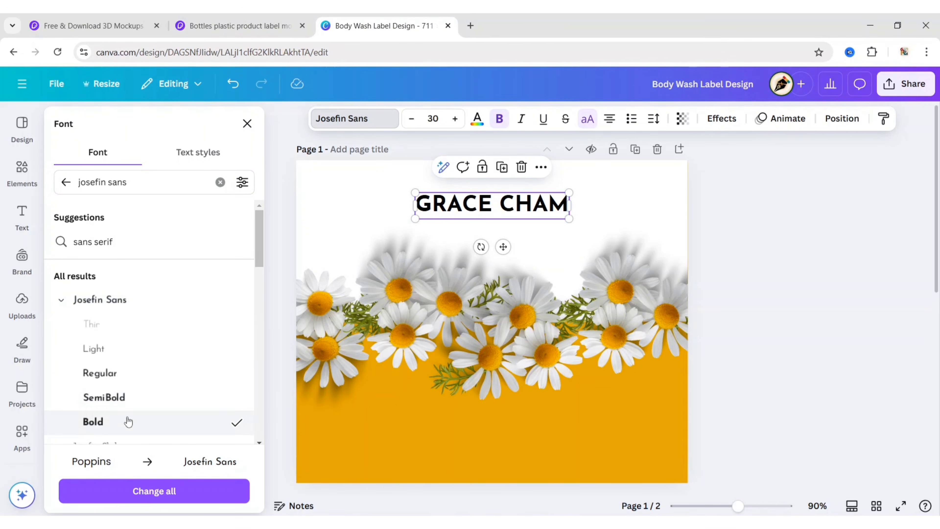
left_click(247, 123)
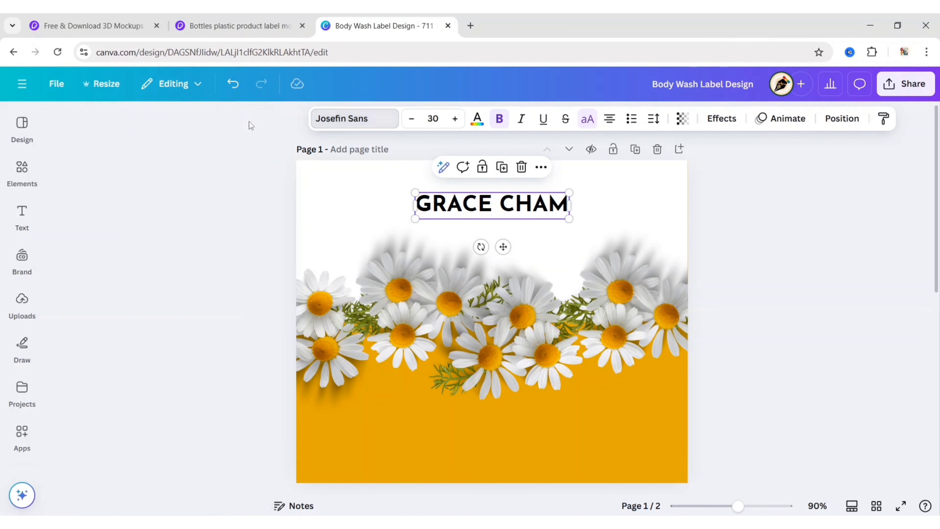
Step: Set the letter spacing of the GRACE CHAM heading to -50
left_click(544, 119)
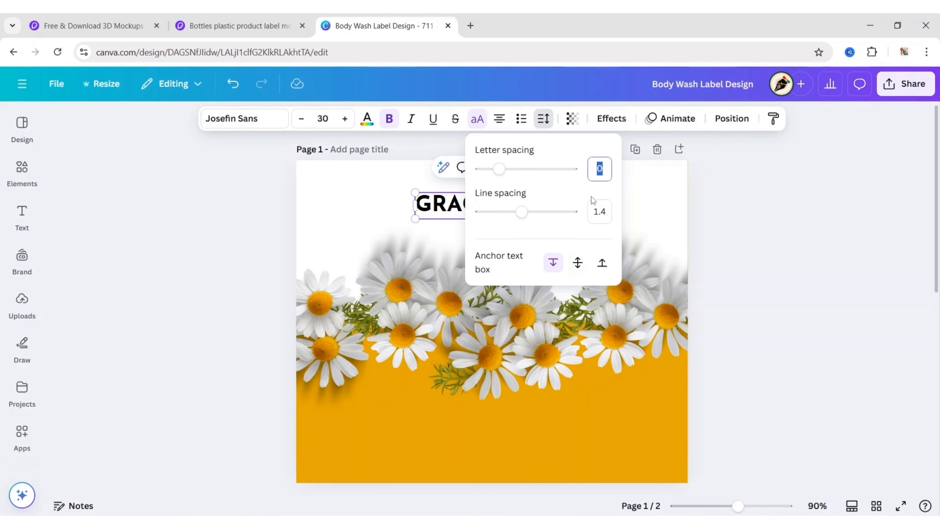
type("-50")
key("Tab")
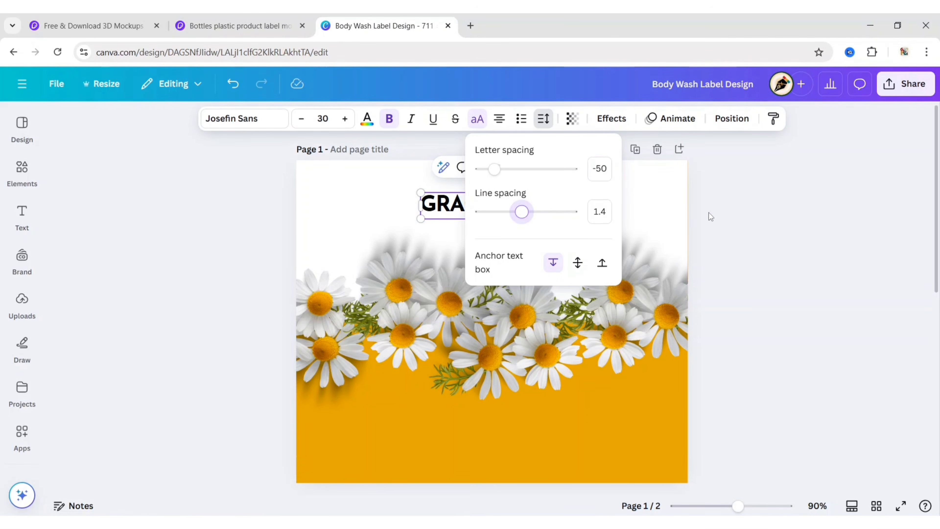
key("Escape")
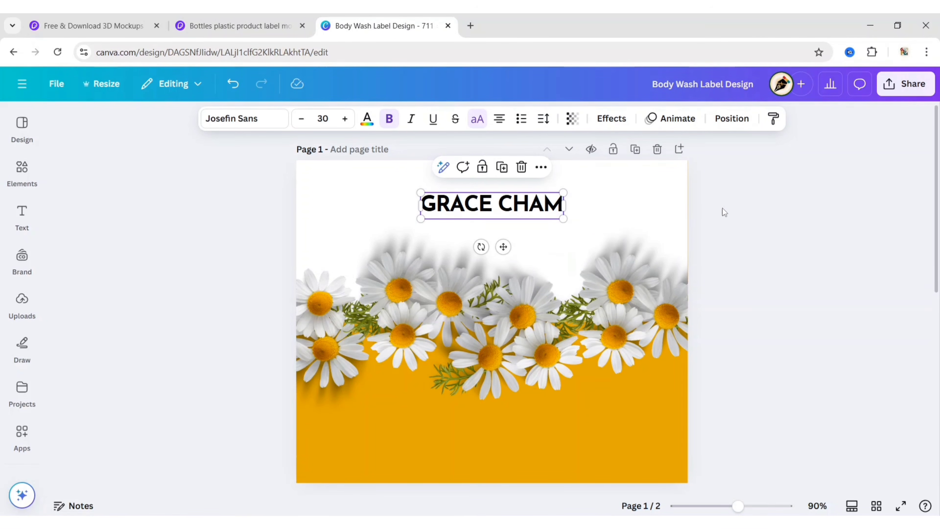
Step: Colour the GRACE CHAM heading golden yellow (#e9af03) from the document colours
left_click(367, 119)
left_click(231, 216)
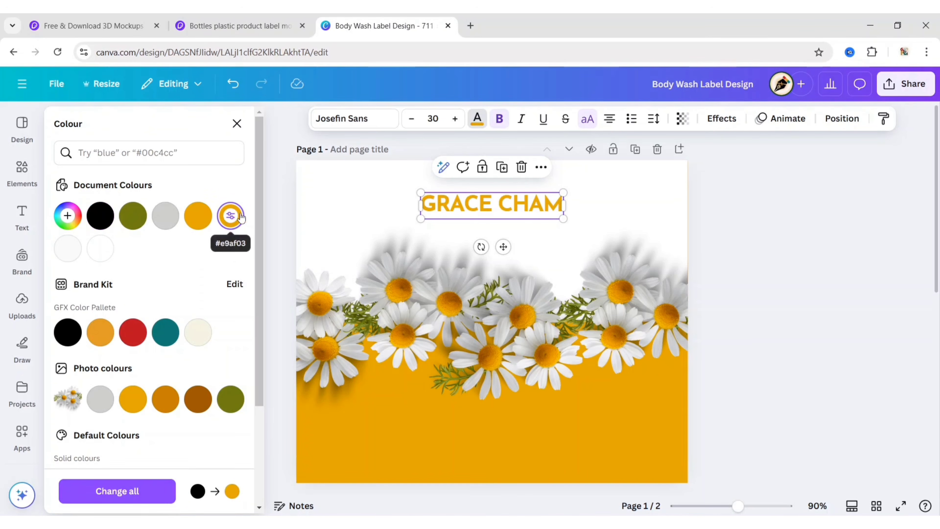
left_click(237, 123)
left_click(212, 276)
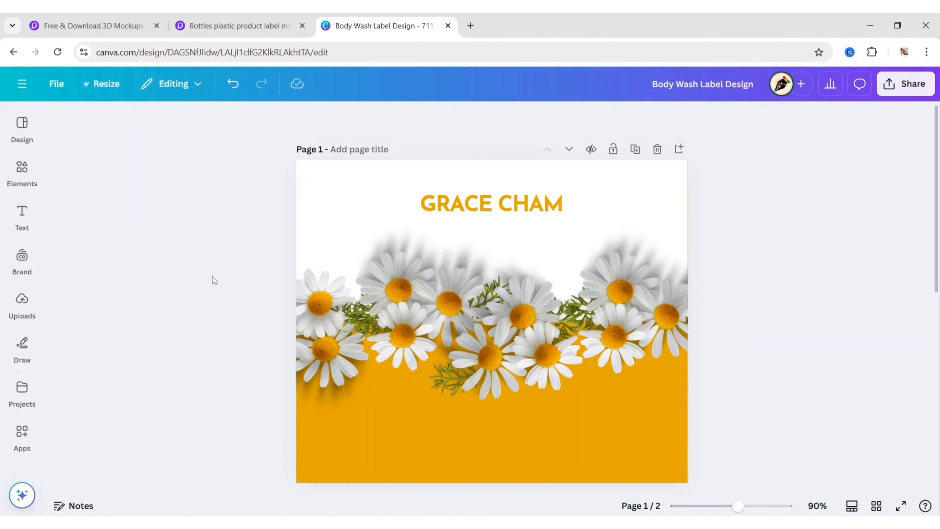
Step: Add a second heading reading "showergel" and place it directly below GRACE CHAM
left_click(21, 214)
left_click(92, 243)
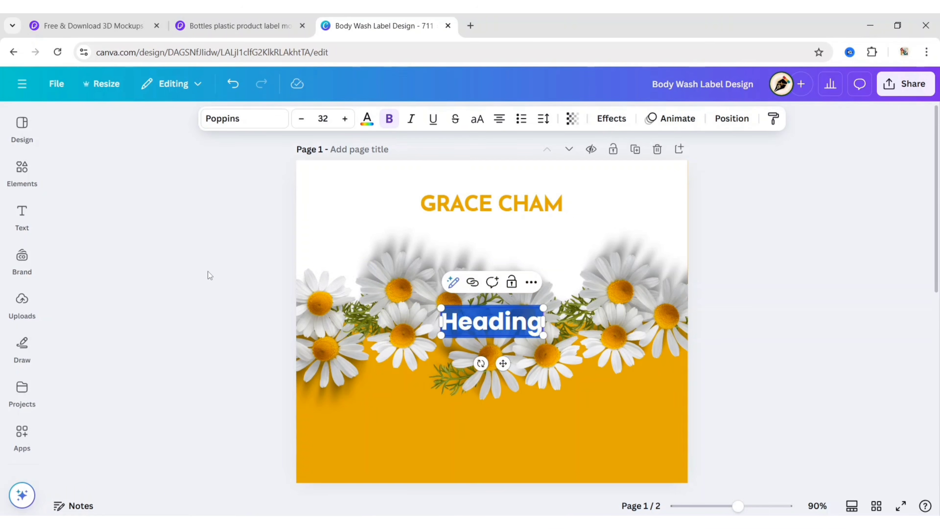
type("showergel")
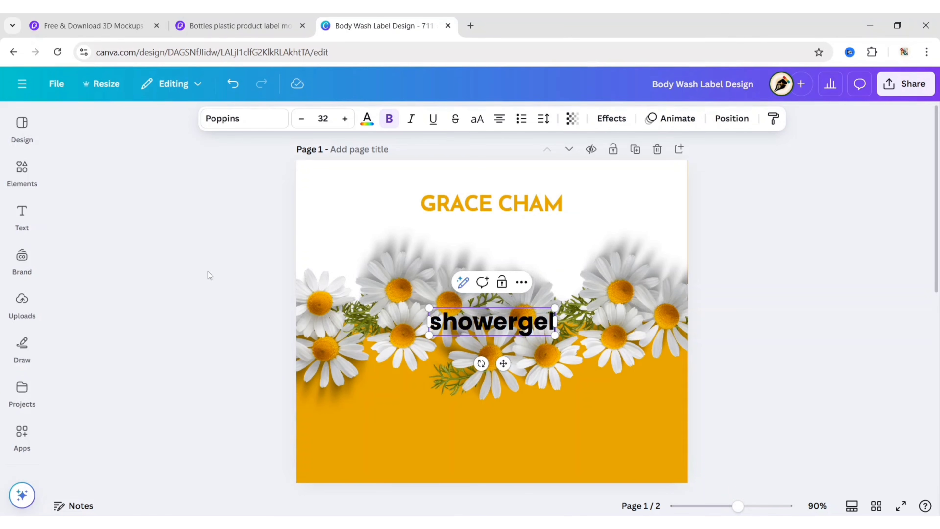
left_click_drag(503, 363, 502, 271)
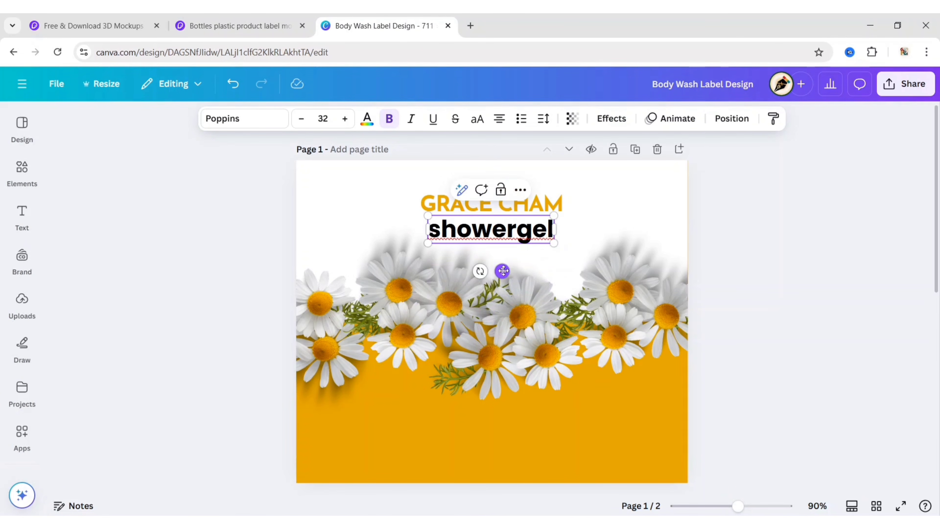
Step: Set the showergel text in the Moontime font at size 50
left_click(247, 118)
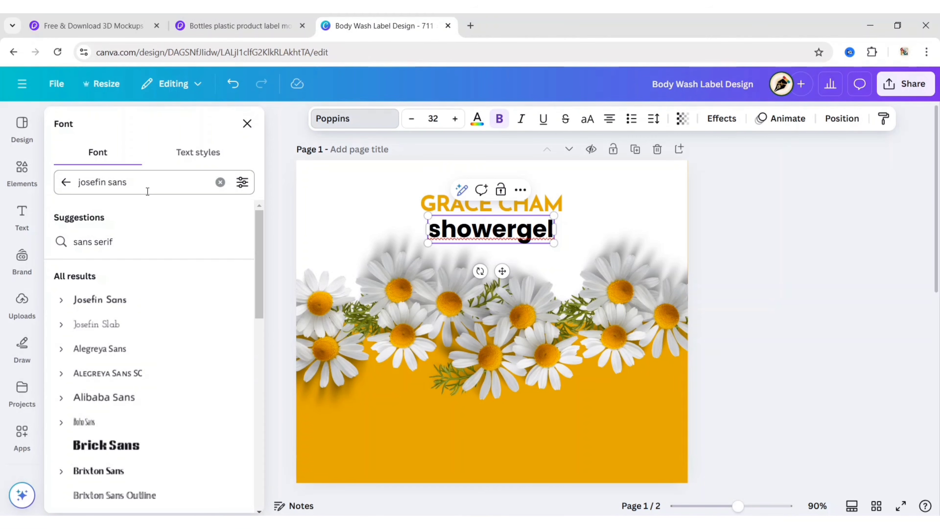
left_click(220, 182)
type("moontime")
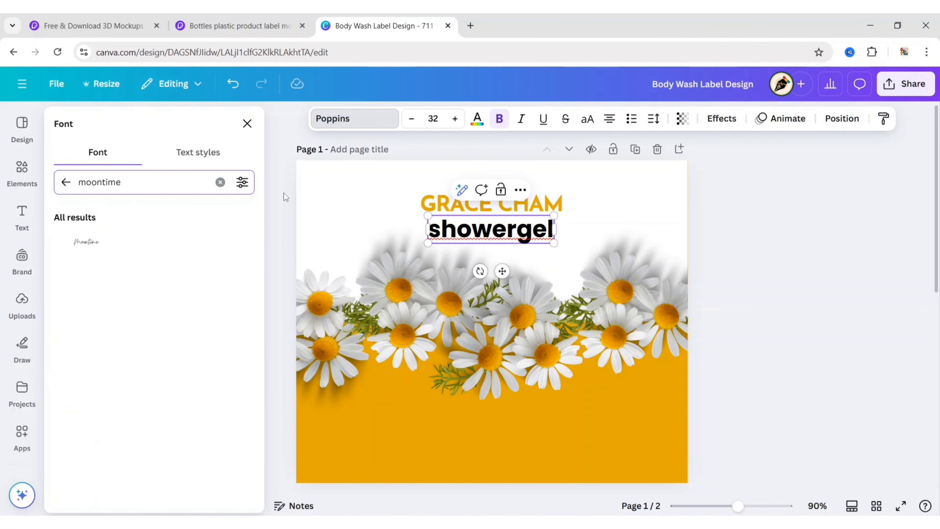
left_click(161, 243)
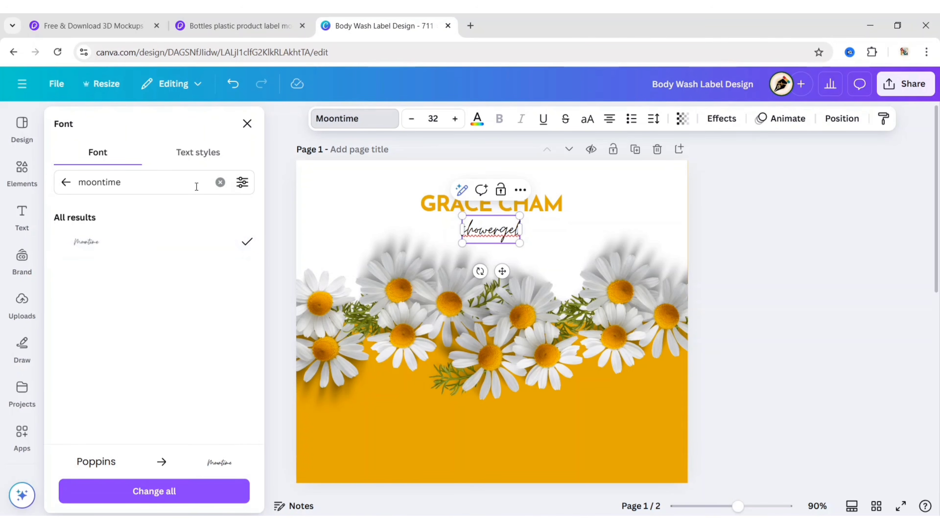
left_click(247, 123)
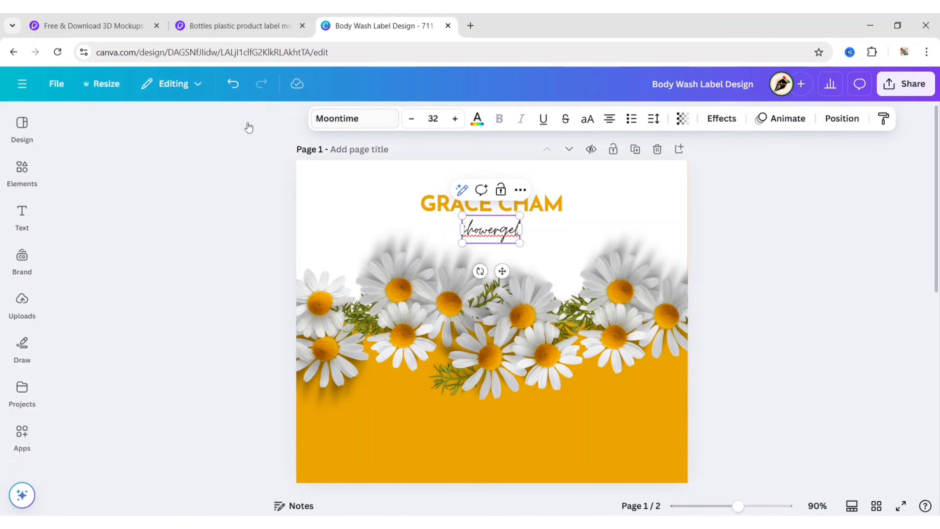
type("50")
left_click(226, 185)
Step: Colour the showergel text with the olive green from the photo colours
left_click(486, 240)
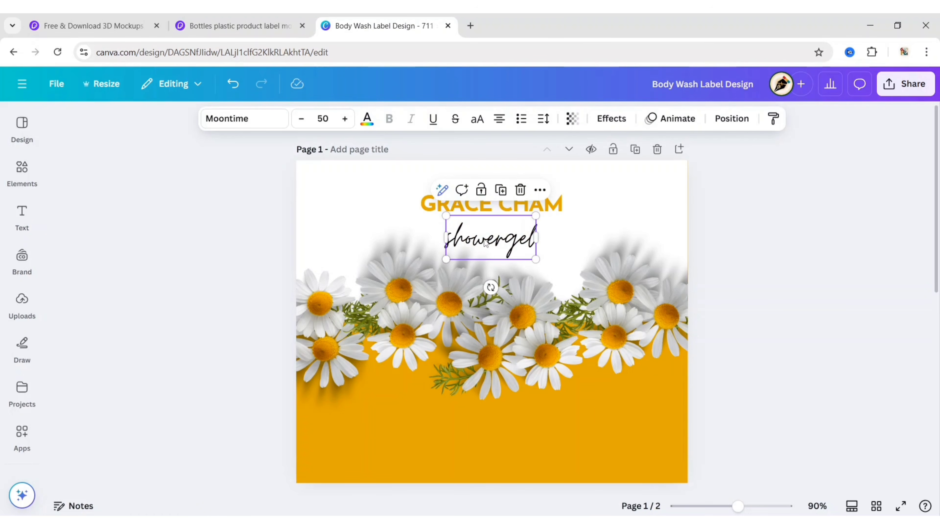
left_click(367, 118)
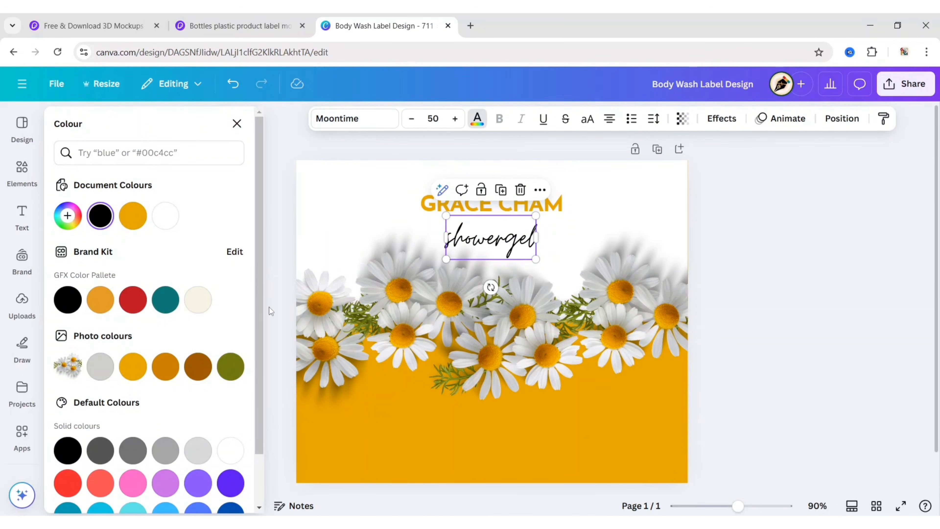
left_click(230, 367)
left_click(237, 124)
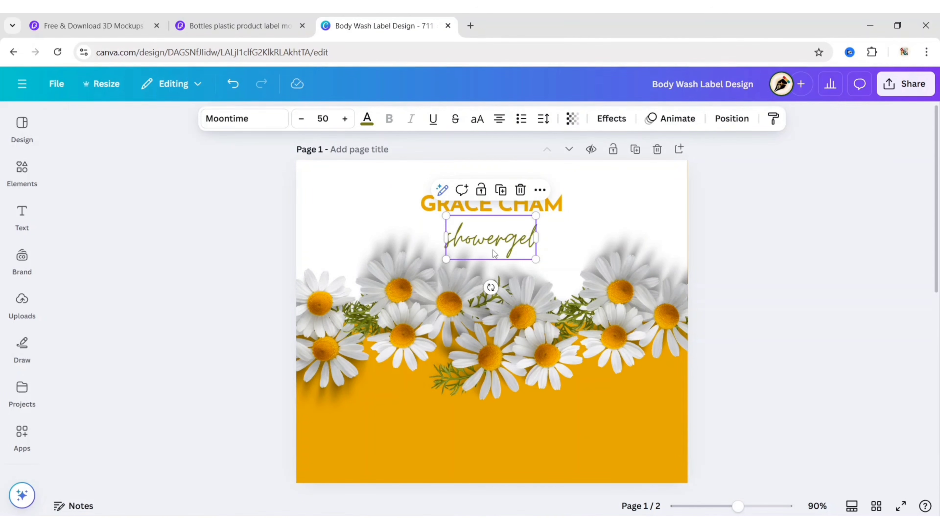
Step: Overlap showergel with the lower edge of GRACE CHAM and group the two texts just above the flowers
left_click_drag(493, 239, 492, 228)
left_click(435, 206)
left_click(486, 218, "shift")
key("ctrl+g")
left_click(174, 178)
Step: Add a heading reading "Magical Spell" in the orange area below the flowers
left_click(21, 215)
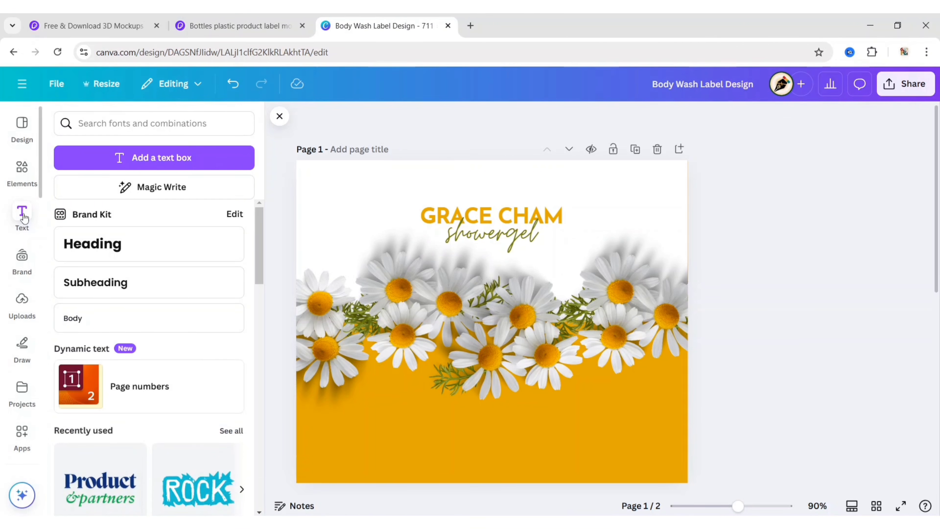
left_click(121, 245)
left_click(280, 116)
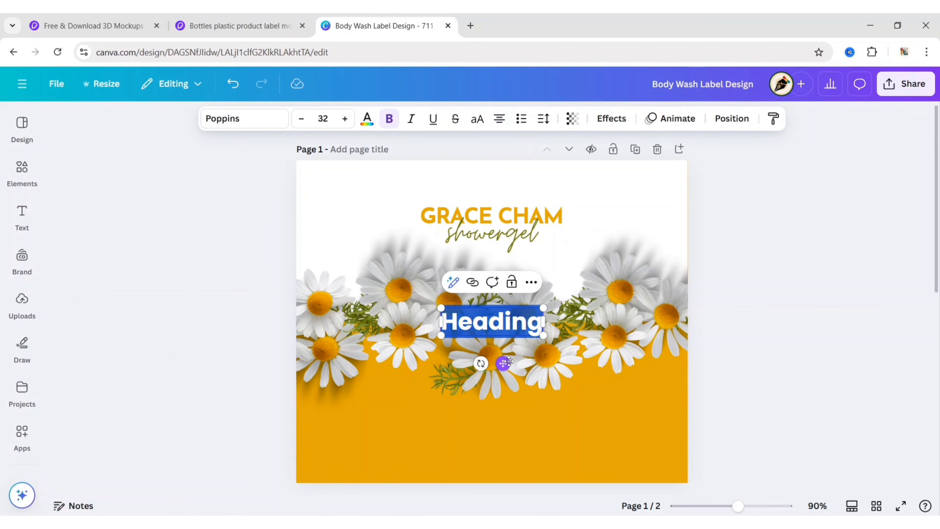
left_click_drag(503, 362, 495, 458)
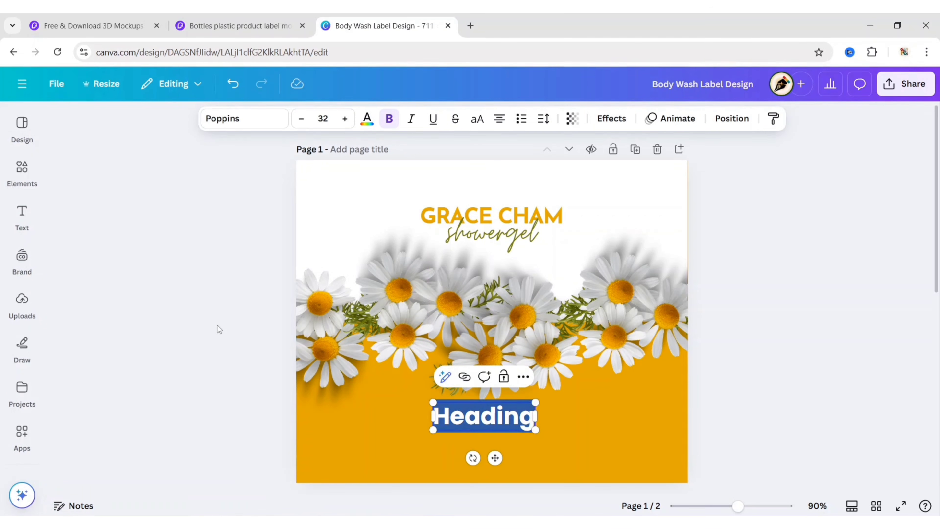
type("Magical")
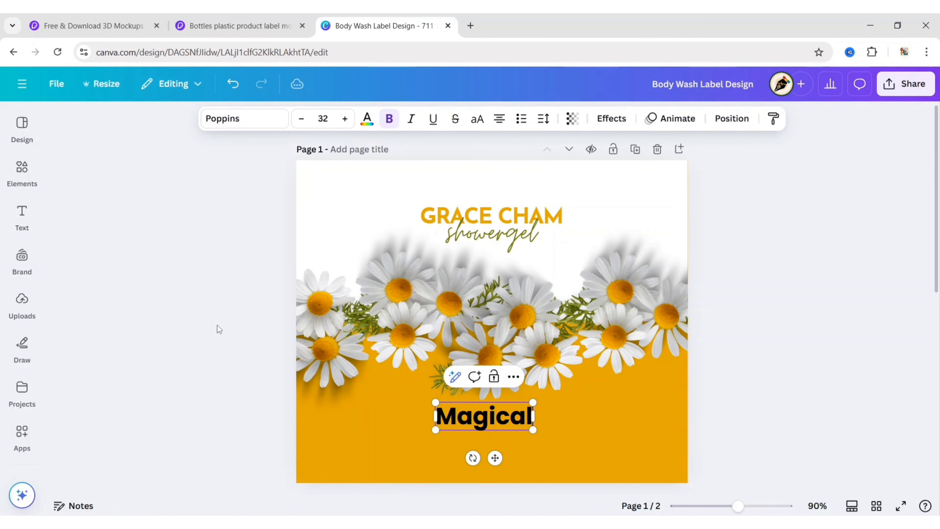
type(" Spell")
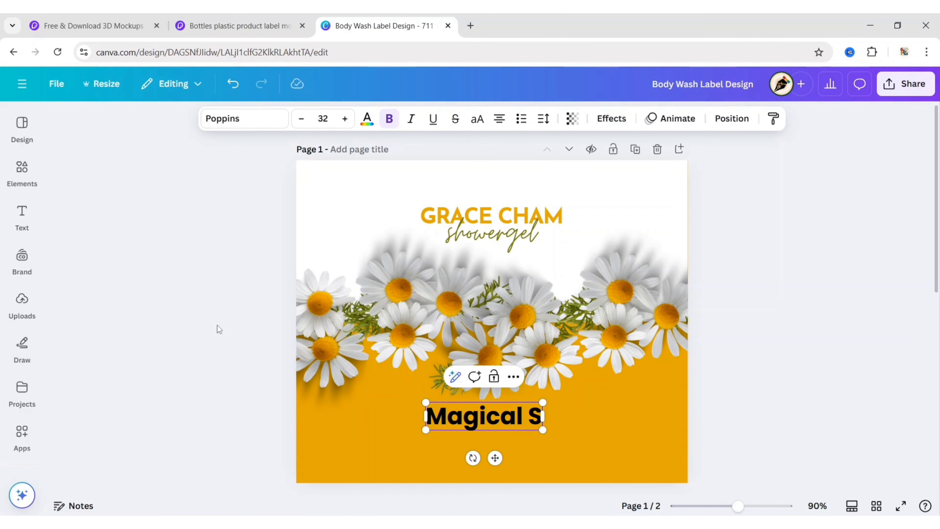
Step: Change the Magical Spell text's font to Breathing
left_click(239, 121)
left_click(220, 183)
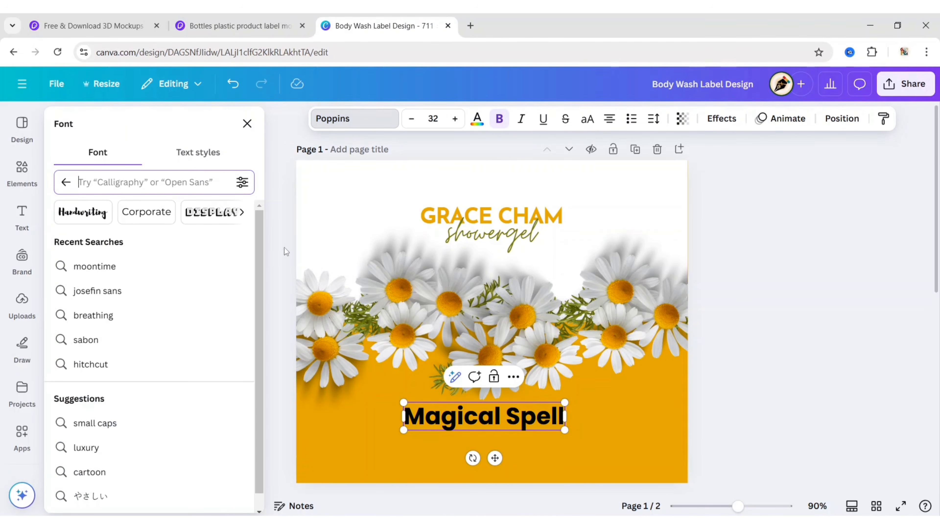
type("breathing")
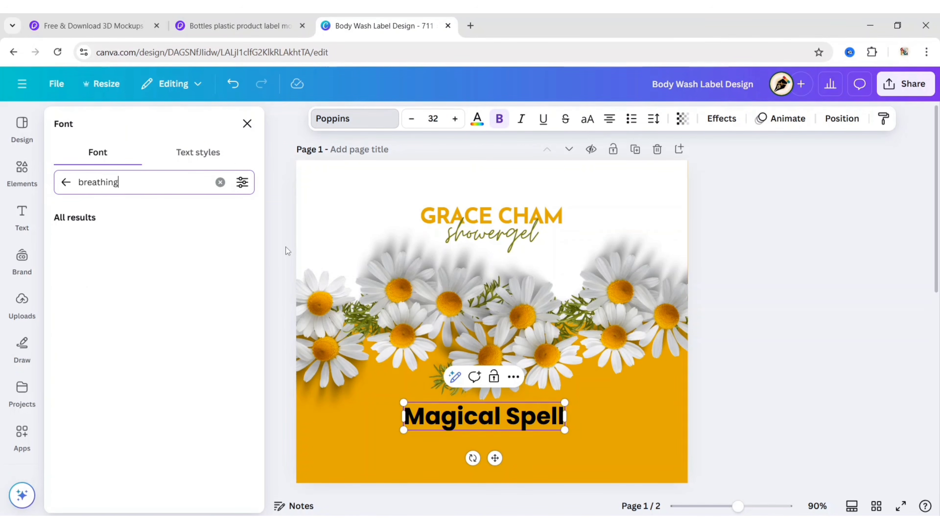
left_click(203, 241)
left_click(246, 124)
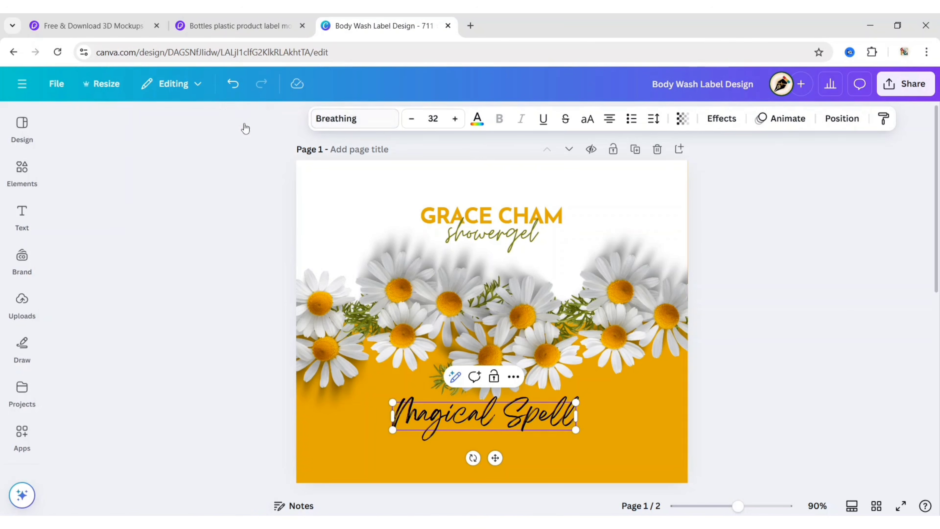
Step: Set the font size of the Magical Spell text to 15
left_click(322, 118)
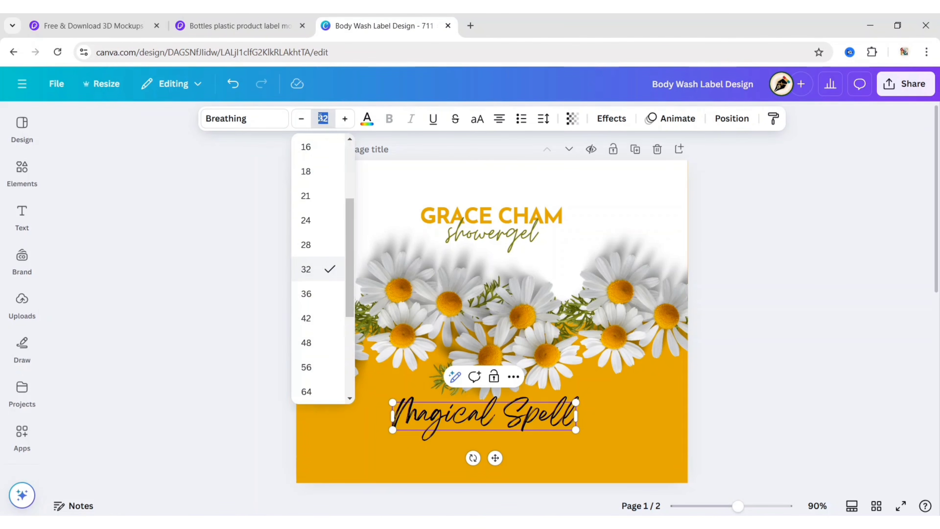
type("15")
left_click(234, 176)
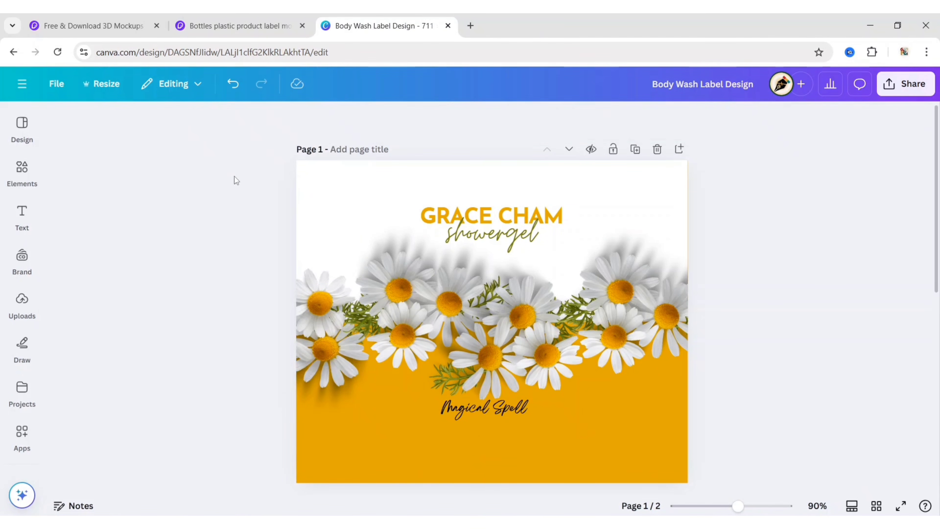
Step: Colour the Magical Spell text white and centre it horizontally on the label just below the flowers
left_click(481, 407)
left_click(368, 118)
left_click(101, 249)
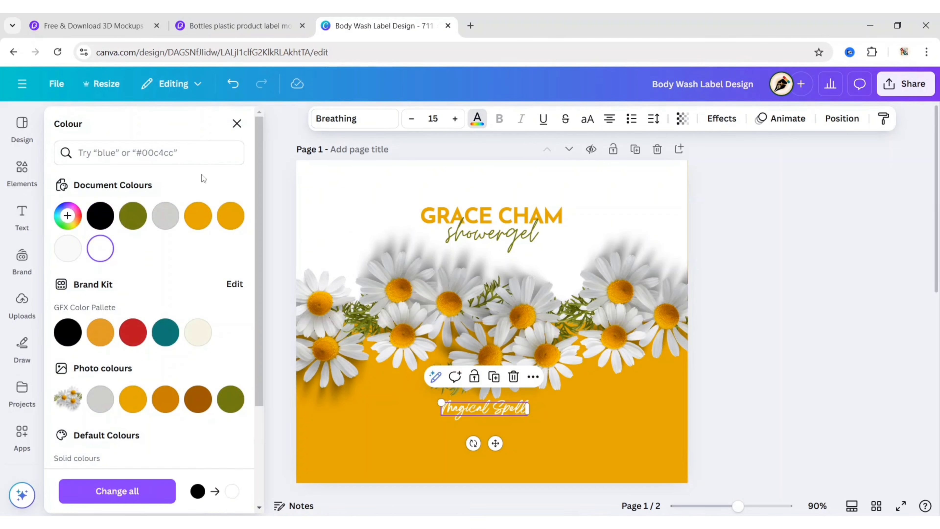
left_click(237, 123)
left_click(278, 207)
left_click(451, 406)
left_click_drag(479, 408, 487, 411)
Step: Add a subheading reading "For Enchanting Long Lasting Fragrant Skin" on two lines below Magical Spell at font size 10
left_click(21, 216)
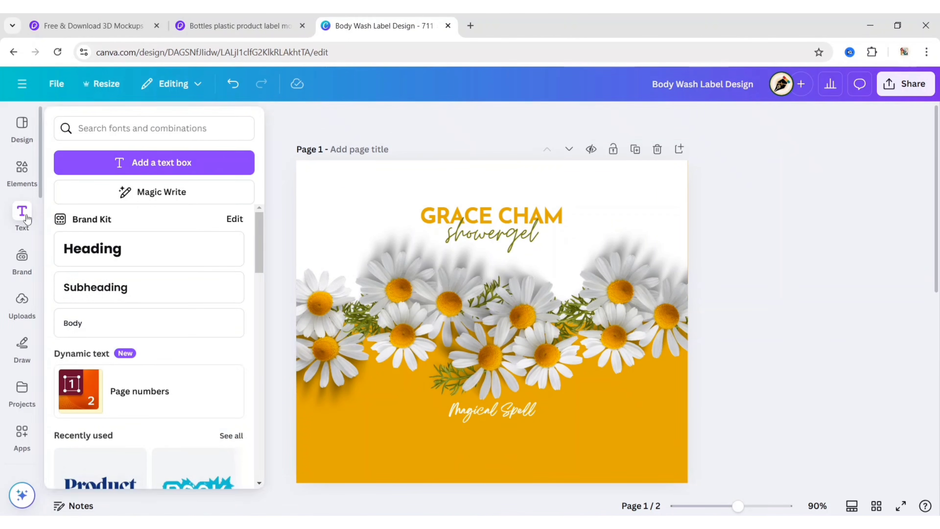
left_click(125, 283)
left_click(280, 116)
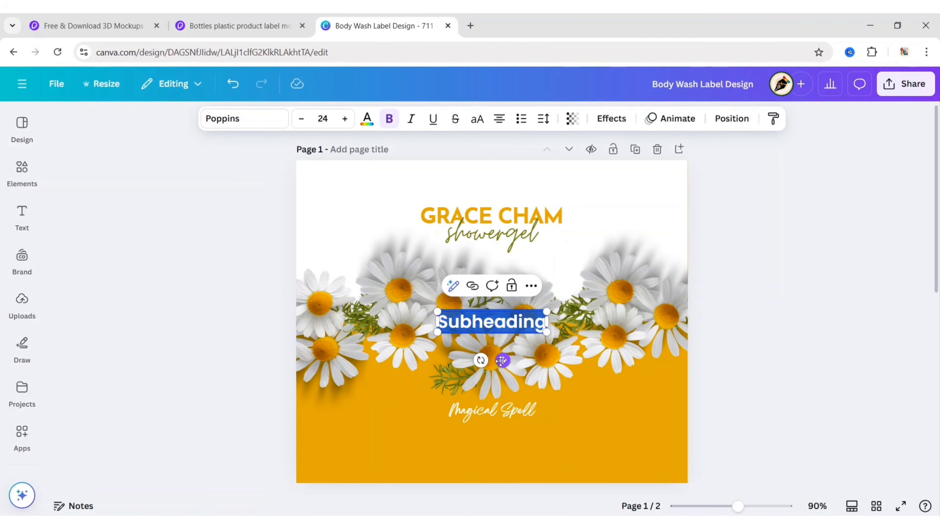
left_click_drag(502, 360, 500, 474)
type("For Enchanting Long Lasting Fragrant Skin")
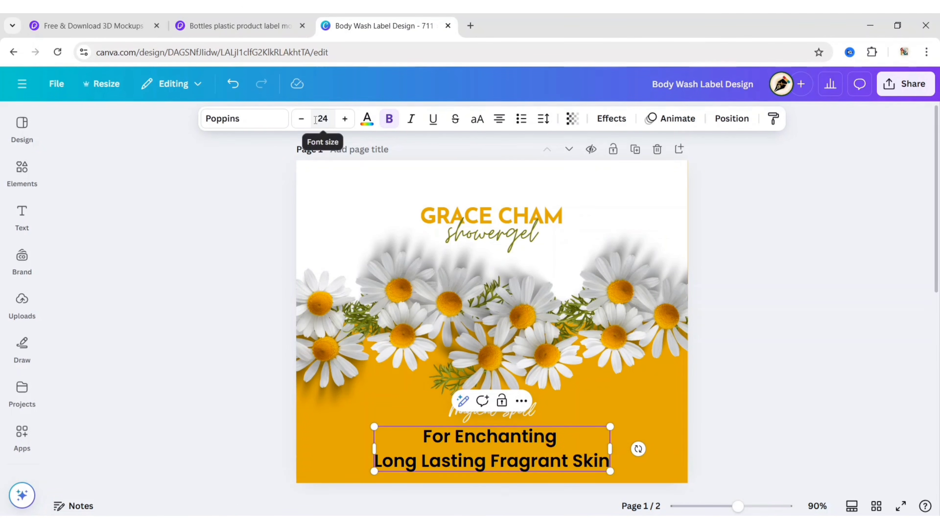
left_click(322, 118)
type("10")
left_click(142, 243)
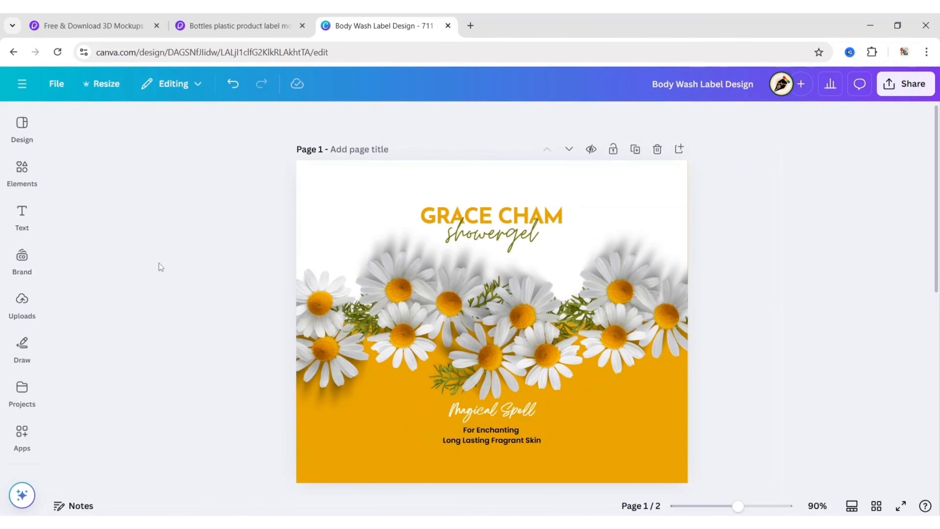
Step: Change the two-line tagline's font to Josefin Sans Regular and move it slightly closer to Magical Spell
left_click(488, 443)
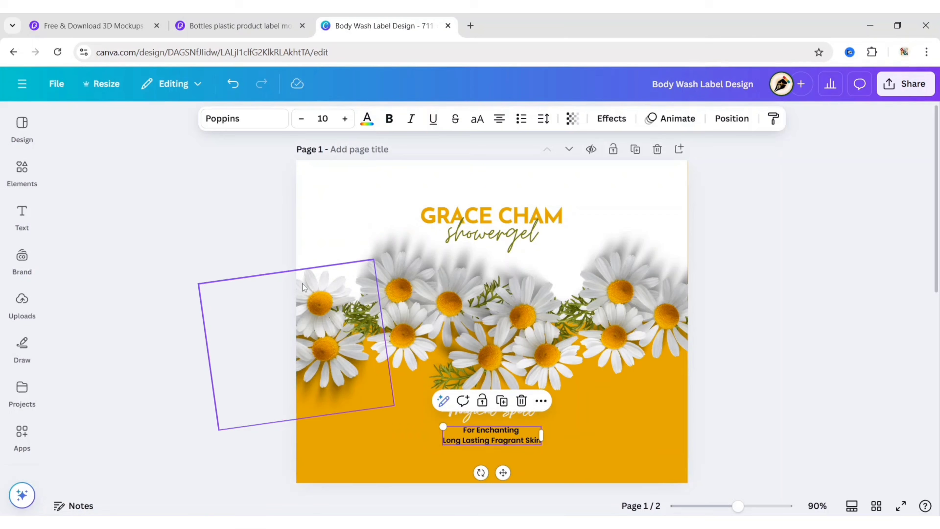
left_click(244, 118)
left_click(66, 182)
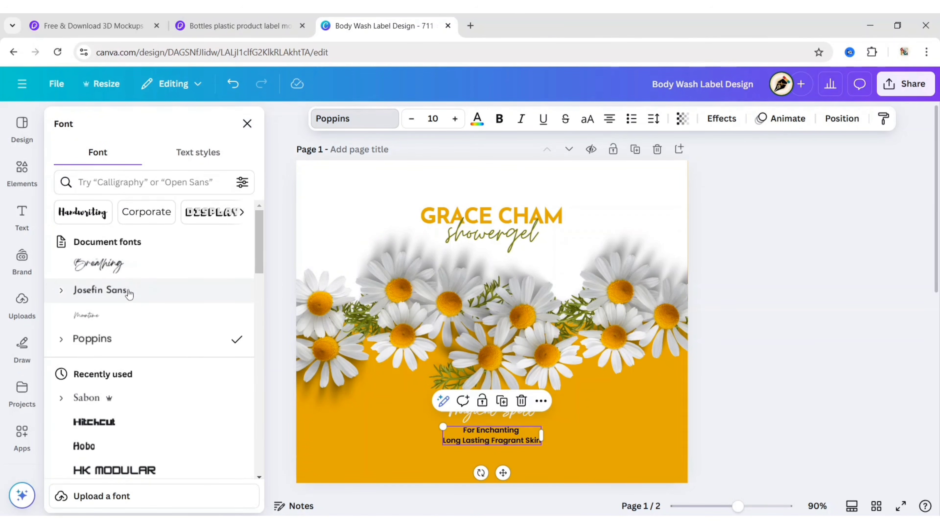
left_click(130, 295)
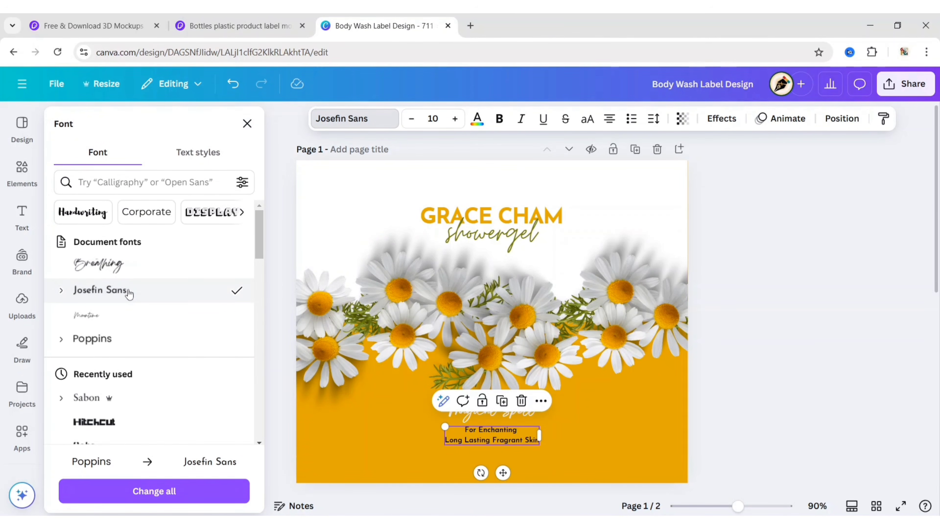
left_click(62, 291)
left_click(121, 366)
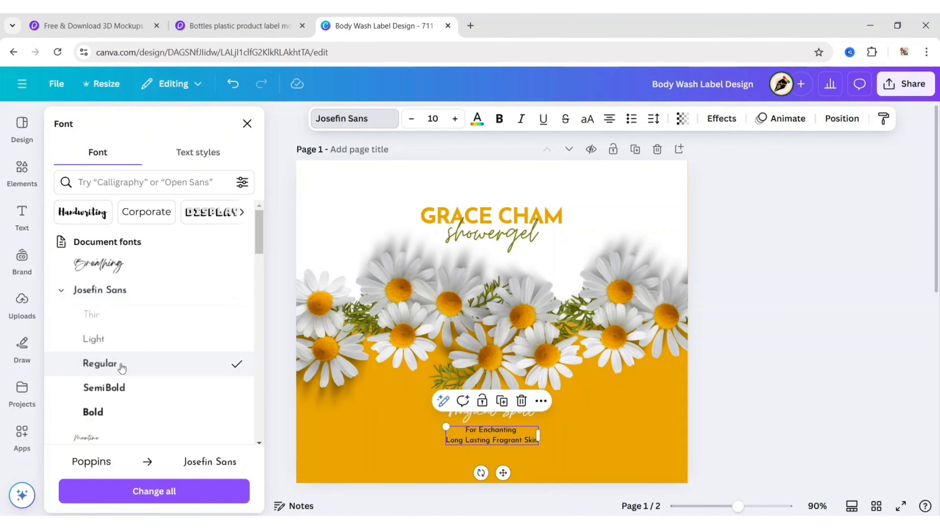
left_click(277, 300)
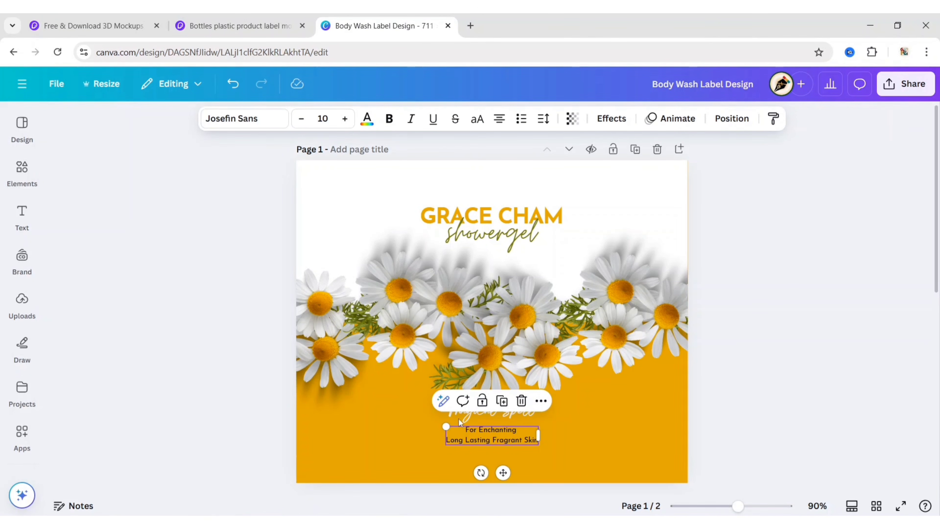
left_click_drag(502, 473, 502, 472)
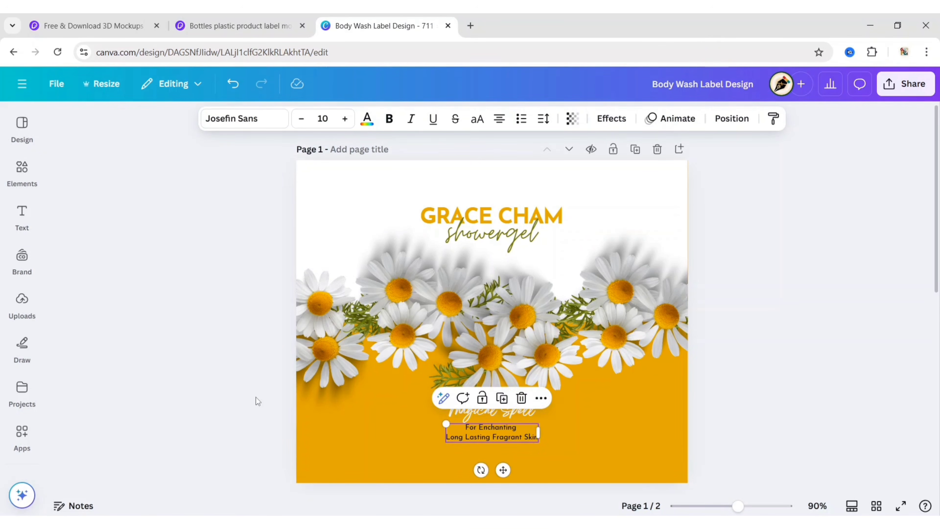
left_click(168, 353)
Step: Add a square shape to the label and fill it with the light grey from the photo colours
left_click(21, 170)
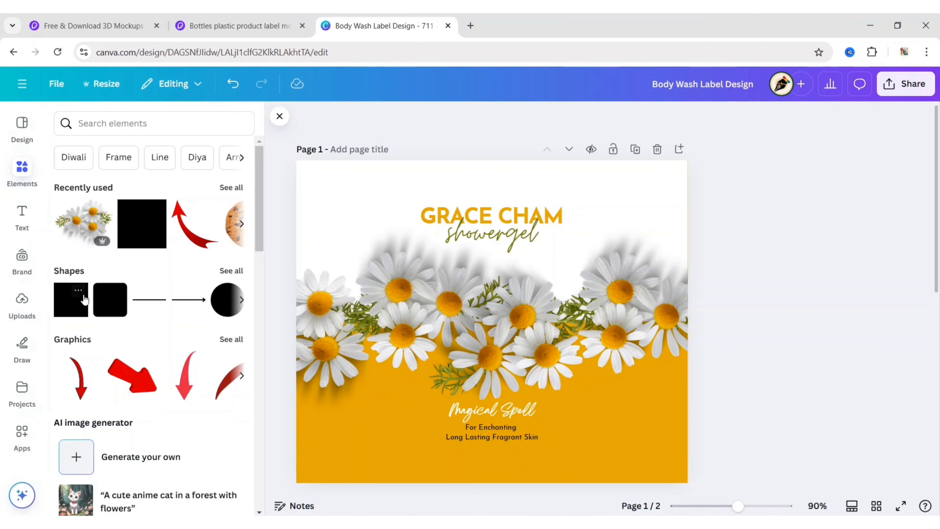
left_click(78, 307)
left_click(279, 115)
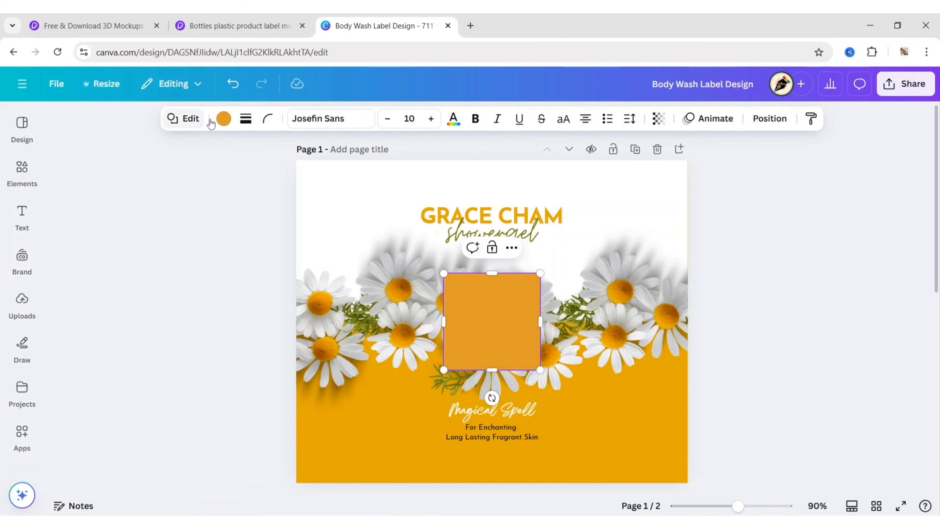
left_click(224, 118)
left_click(100, 402)
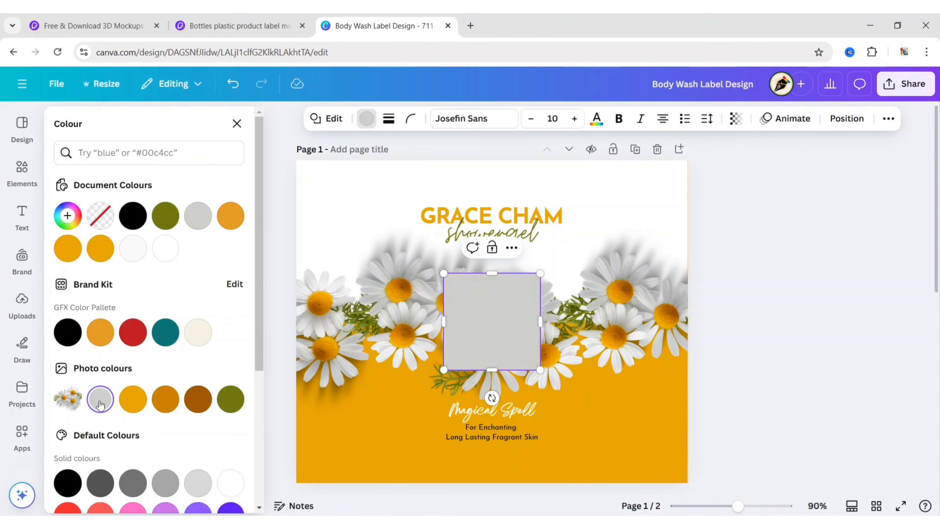
left_click(237, 124)
Step: Reshape the grey square into a thin, wide bar and centre it just below the two-line tagline
left_click_drag(492, 273, 492, 349)
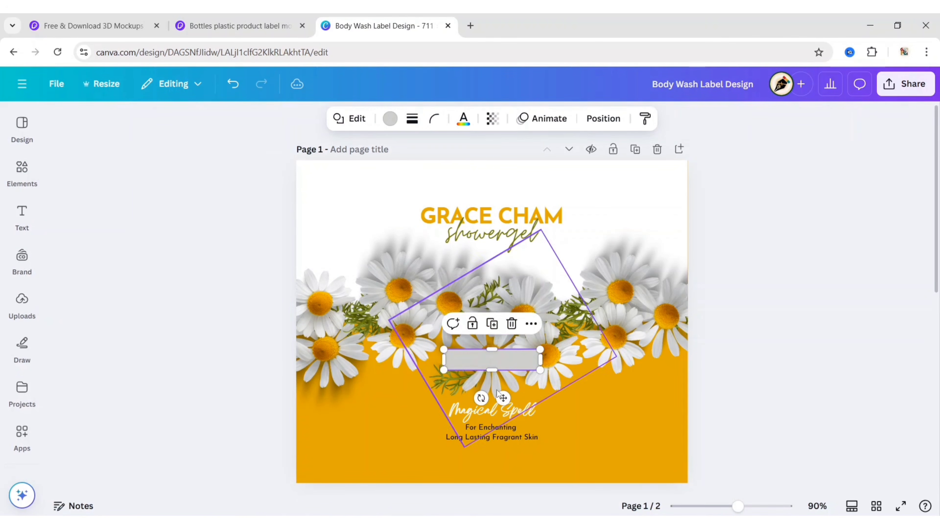
left_click_drag(497, 393, 550, 450)
left_click_drag(444, 450, 428, 450)
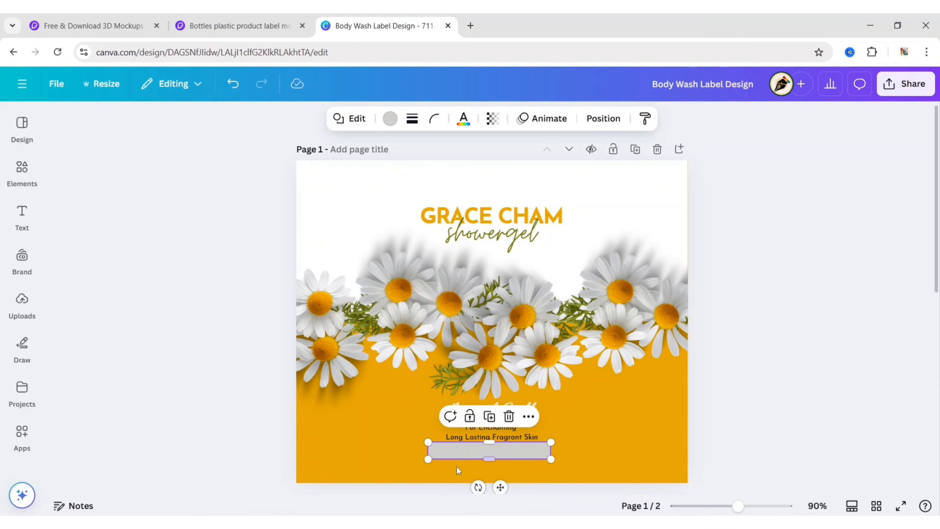
left_click_drag(500, 486, 504, 485)
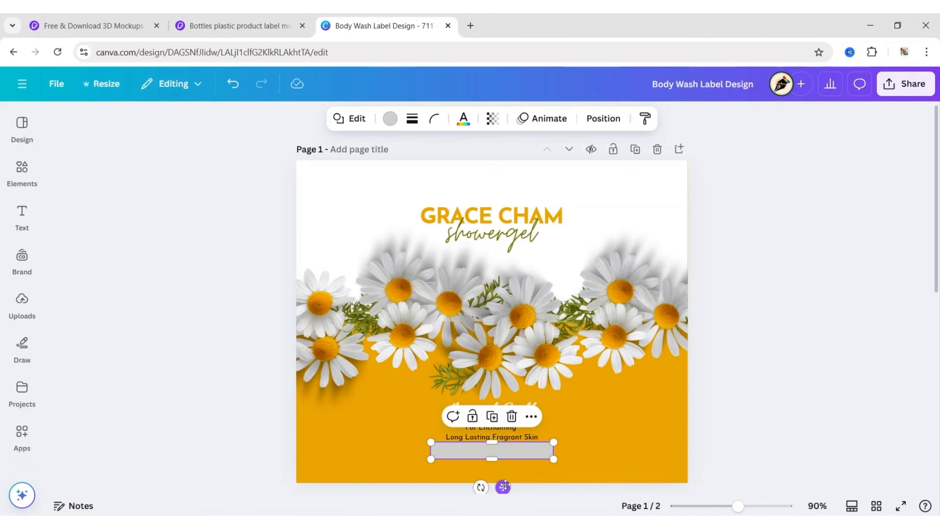
left_click(289, 421)
left_click(490, 456)
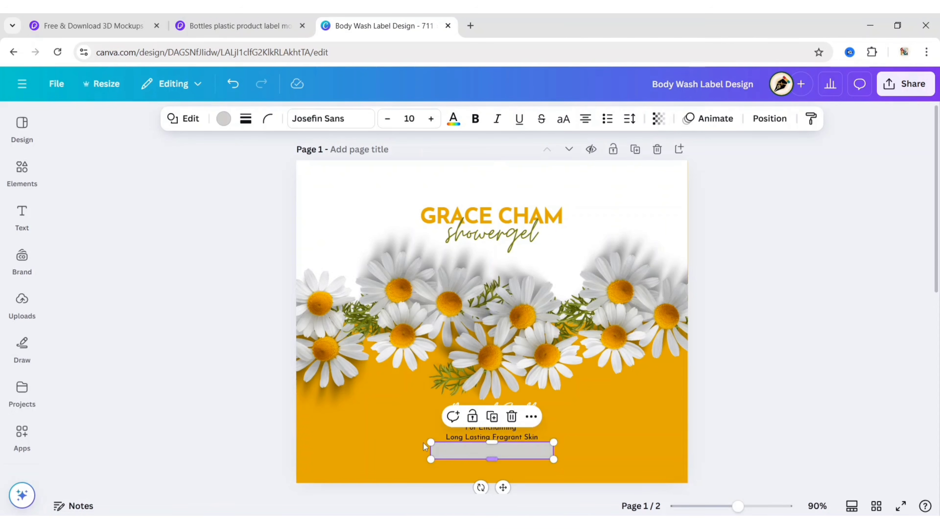
key("Down")
key("Down")
key("Down")
key("Down")
left_click(234, 399)
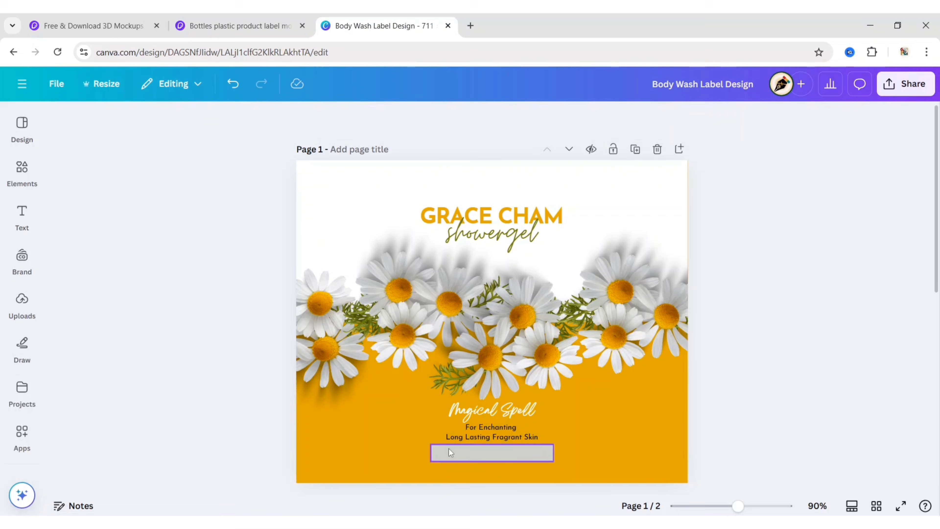
Step: Duplicate the tagline, change the copy's text to "Floral Beauty Oil" and set its font size to 15
left_click(497, 427)
key("ctrl+d")
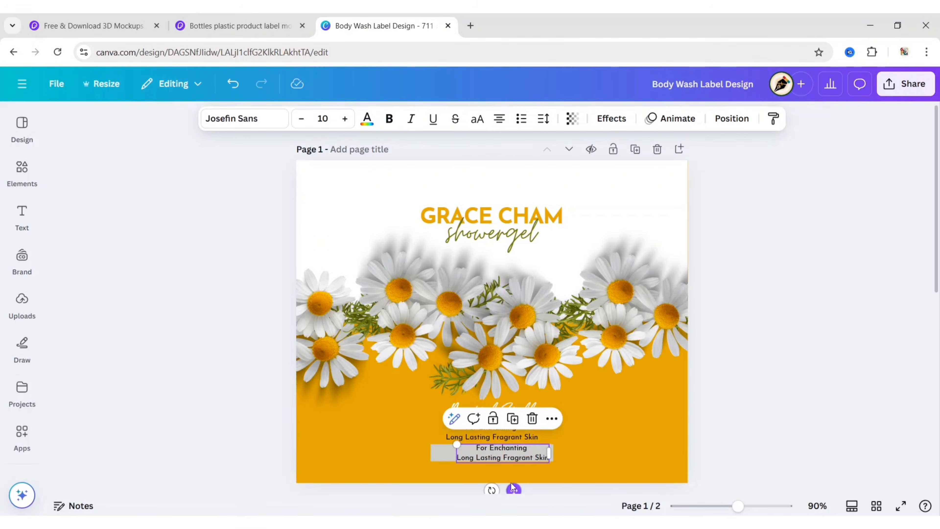
key("Return")
key("BackSpace")
type("Floral B")
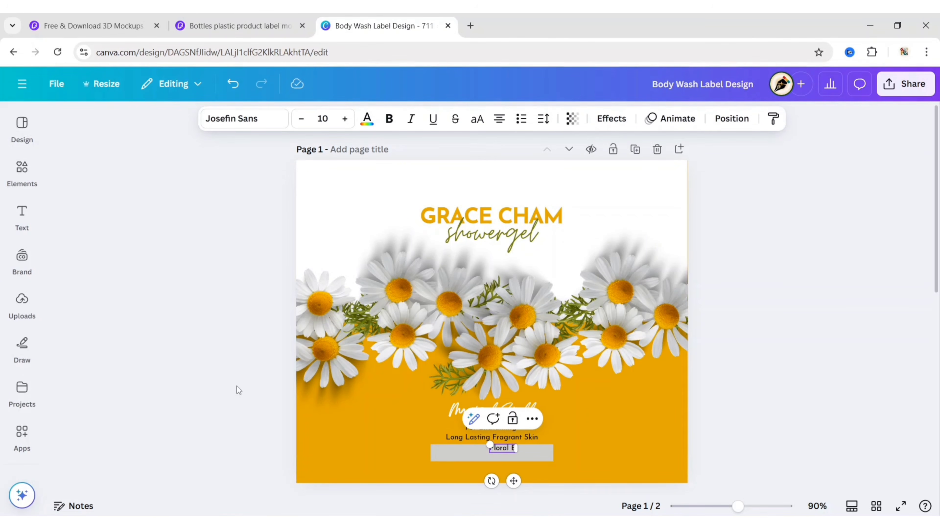
type("eauty Oi")
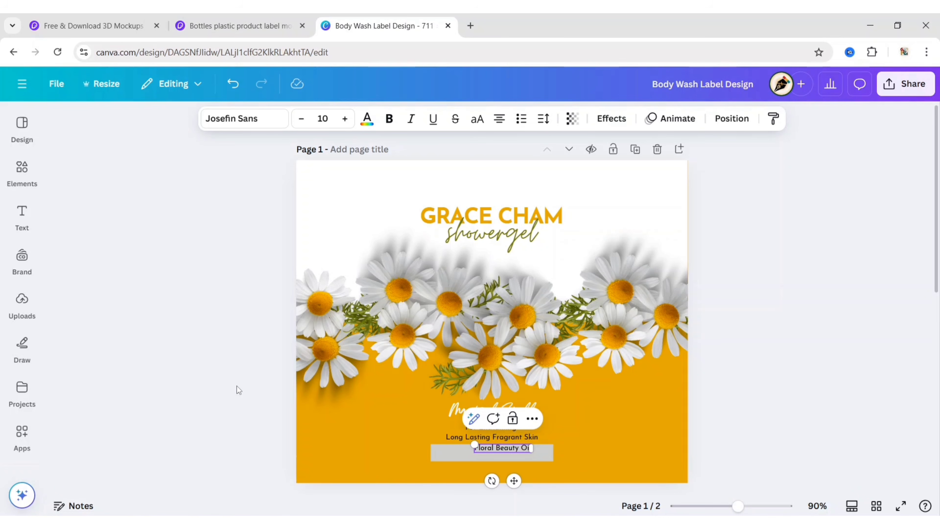
left_click(323, 118)
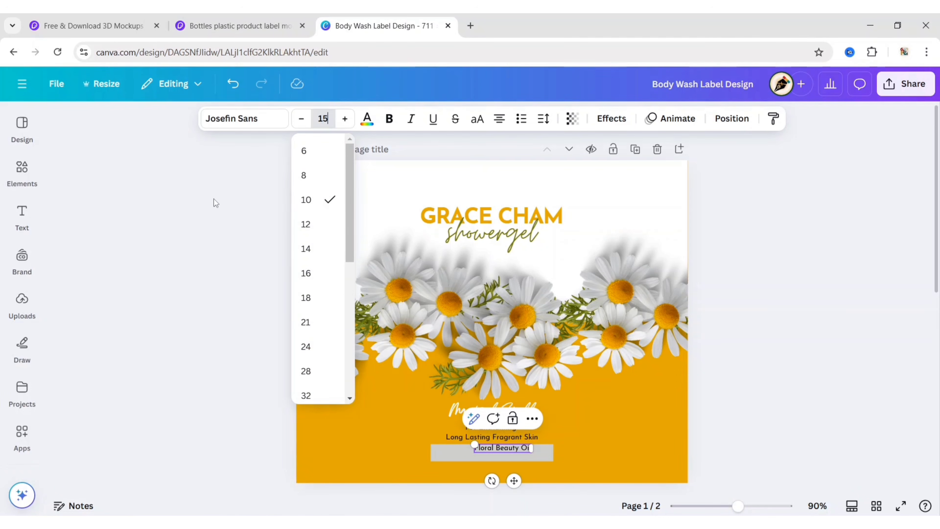
left_click(216, 202)
Step: Set the Floral Beauty Oil text to Josefin Sans SemiBold and centre it on the grey bar
left_click(505, 459)
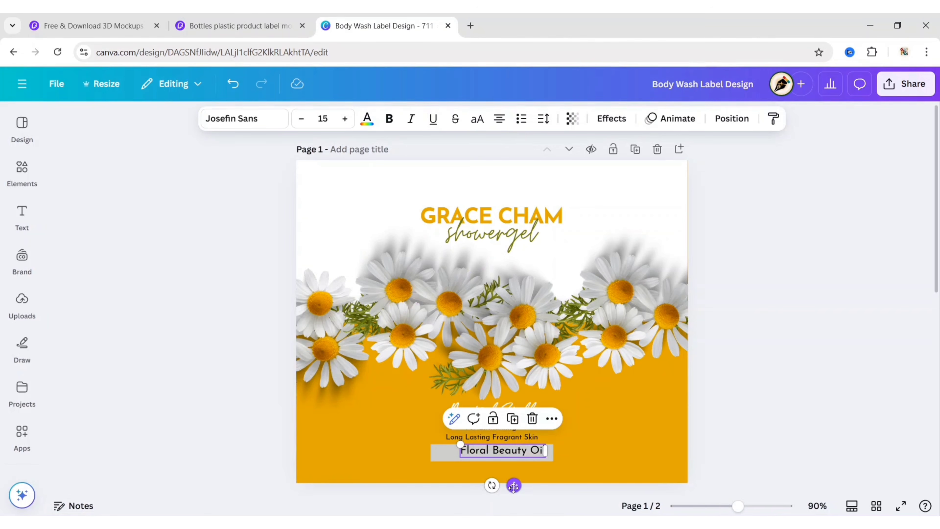
left_click_drag(513, 486, 512, 488)
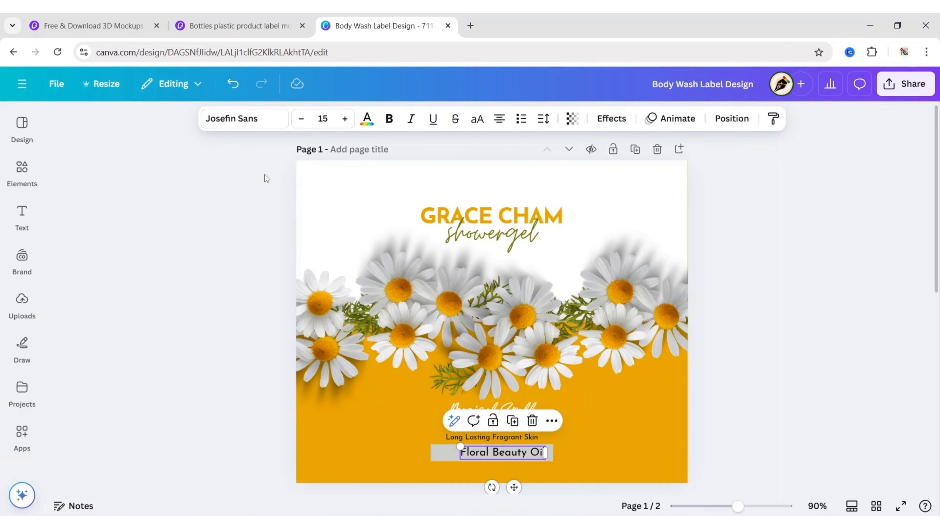
left_click(267, 119)
left_click(94, 291)
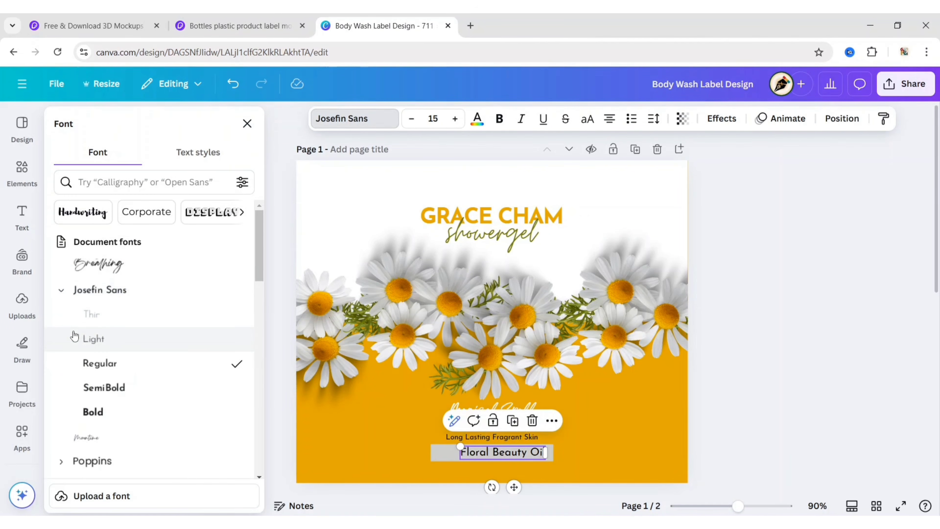
left_click(111, 387)
left_click_drag(507, 488, 509, 505)
left_click(241, 439)
Step: Place a copy of the tagline centred below the grey bar and change its text to "Chamomil Flowers Oil"
left_click(489, 436)
left_click(504, 402)
double_click(496, 471)
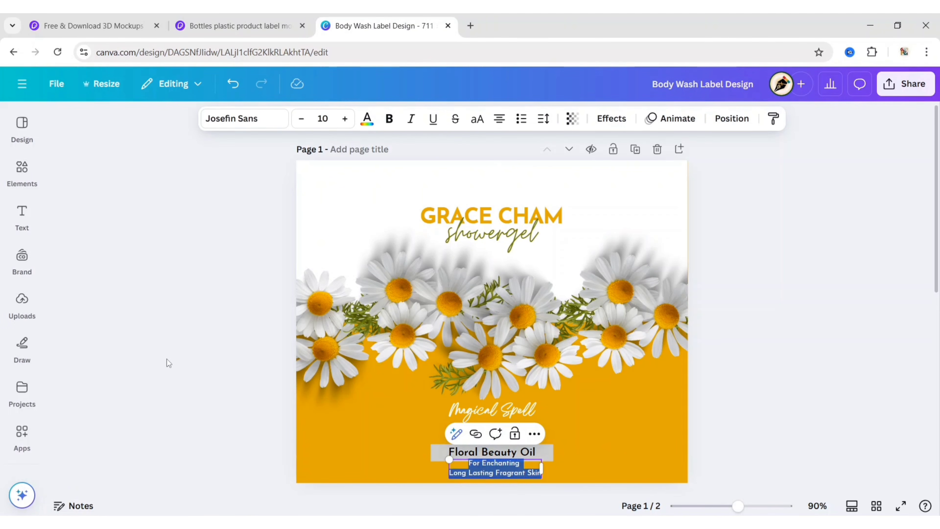
key("BackSpace")
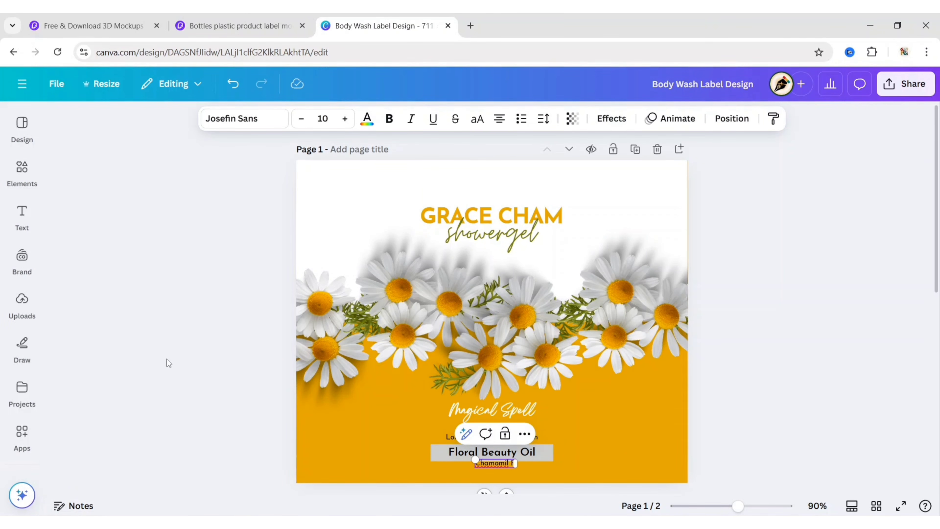
type("Chamomil Flowers Oi")
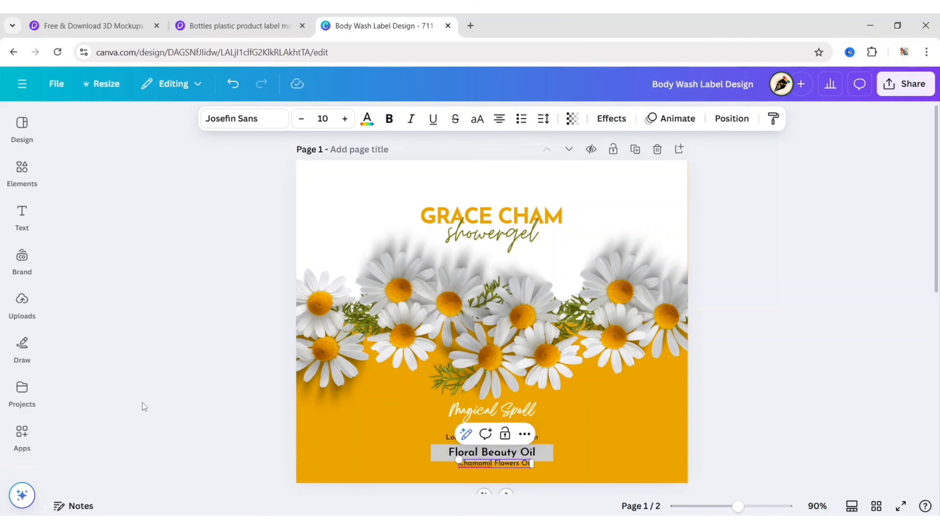
left_click_drag(504, 491, 501, 498)
key("Escape")
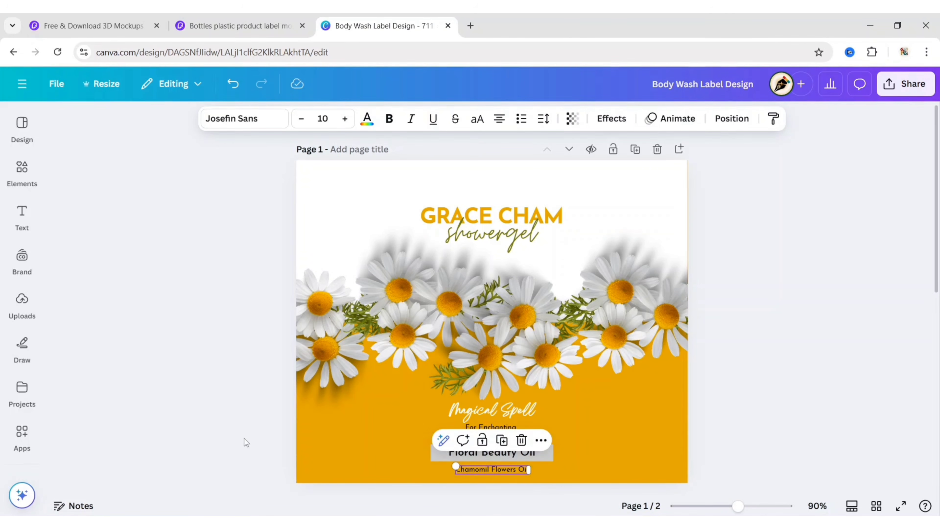
Step: Duplicate Chamomil Flowers Oil, change the copy to "Fragranced Body Wash" at font size 7 and centre it underneath
key("ctrl+d")
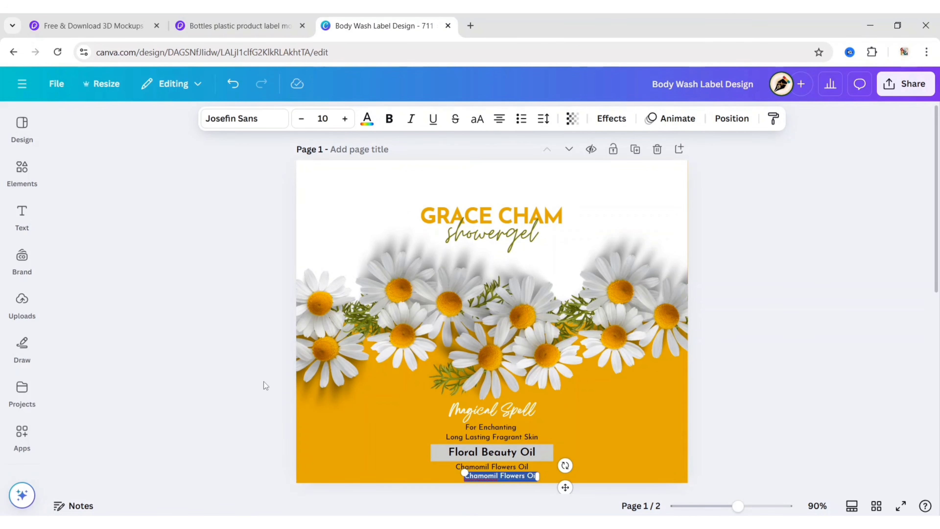
type("Fragranced")
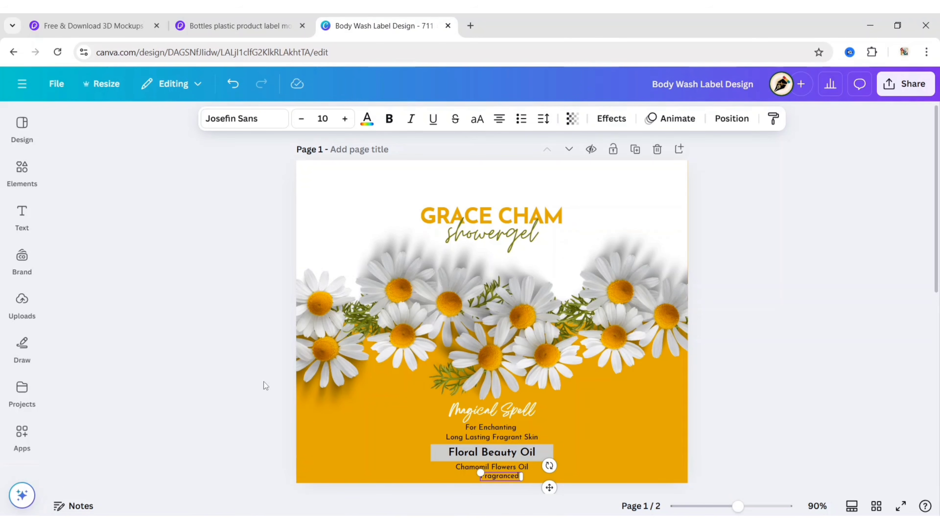
type(" Body Wash")
left_click(322, 119)
type("7")
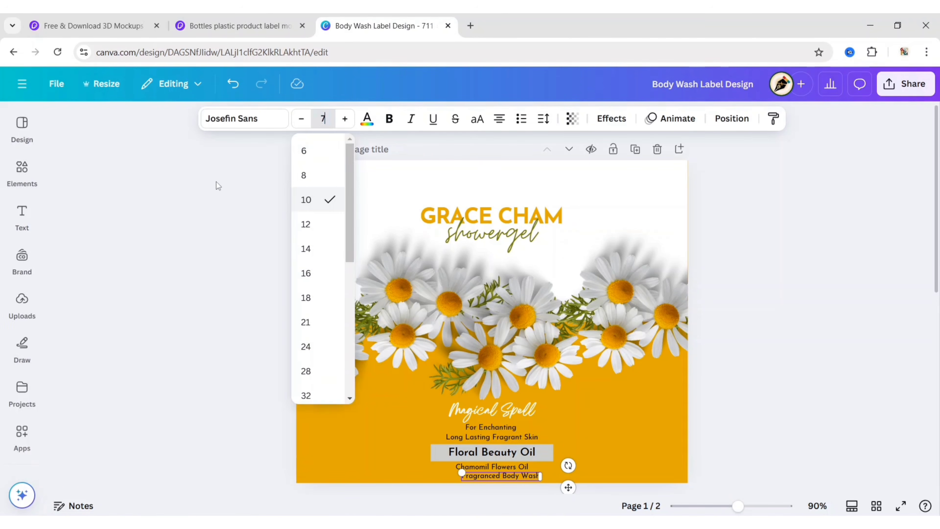
key("Return")
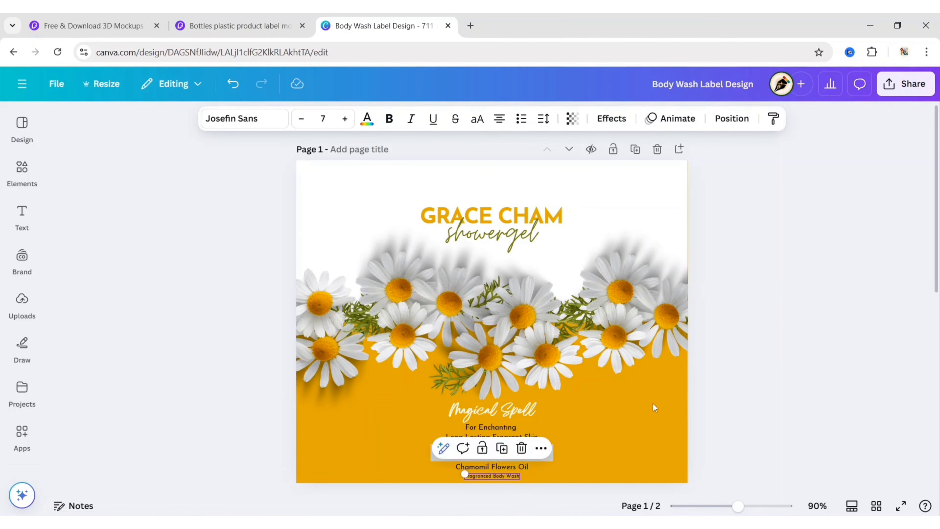
left_click(773, 437)
Step: Download page 1 of the Body Wash Label Design as a PNG at 711 × 586 px
left_click(908, 88)
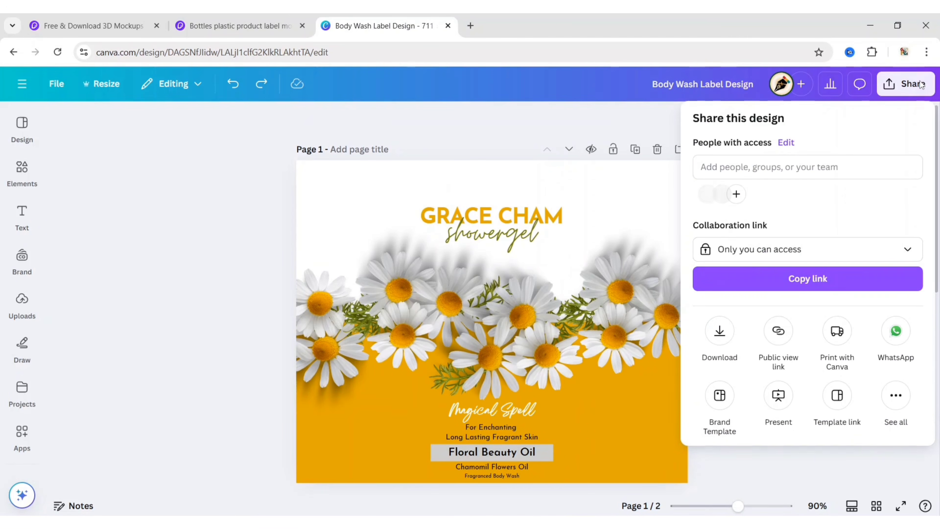
left_click(721, 330)
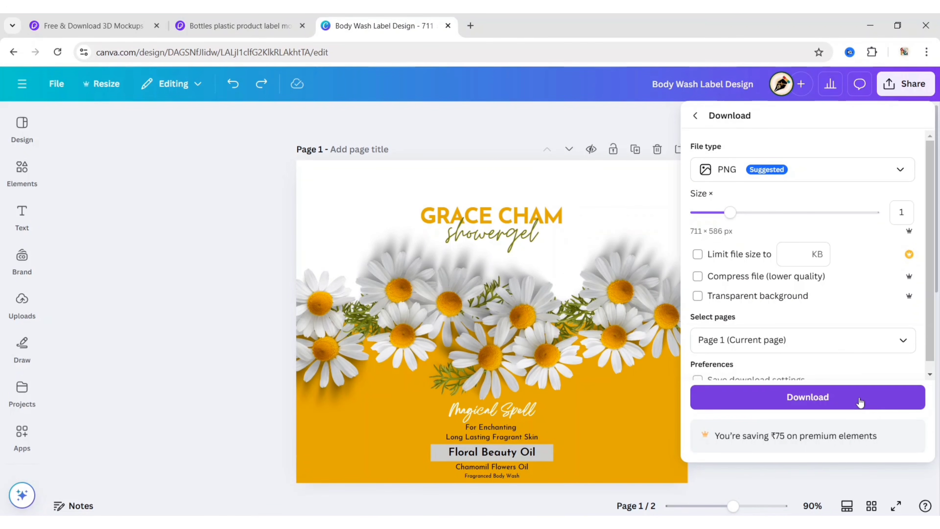
left_click(859, 402)
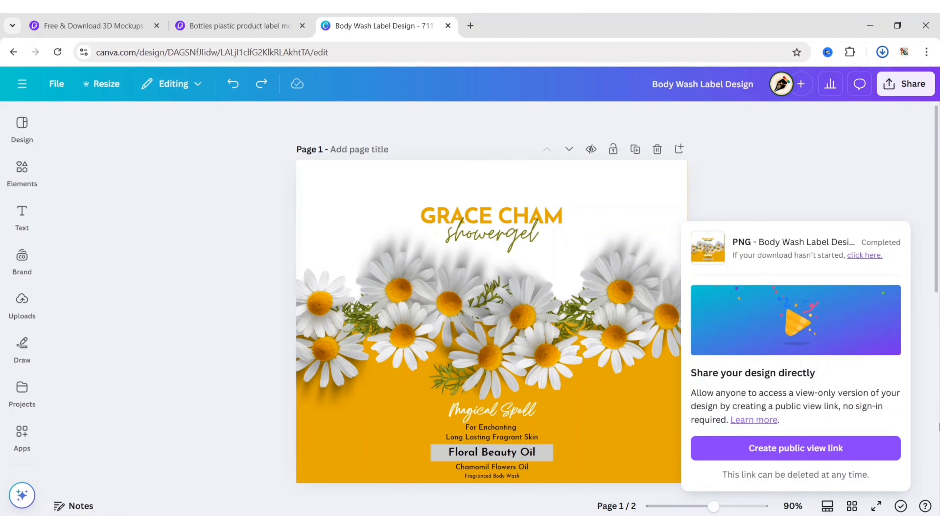
Step: Switch to Pacdora, upload the Body Wash Label Design image onto the pump bottle's label area and save it
left_click(218, 27)
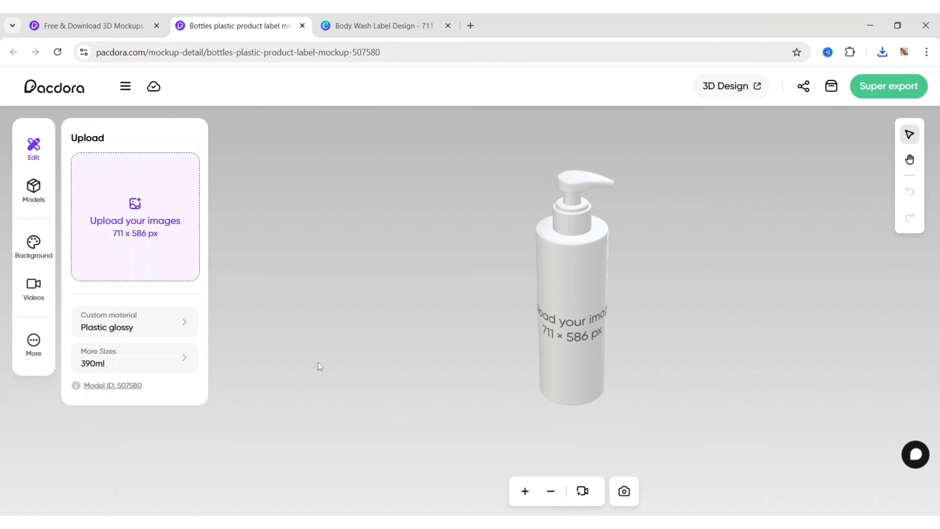
left_click(159, 234)
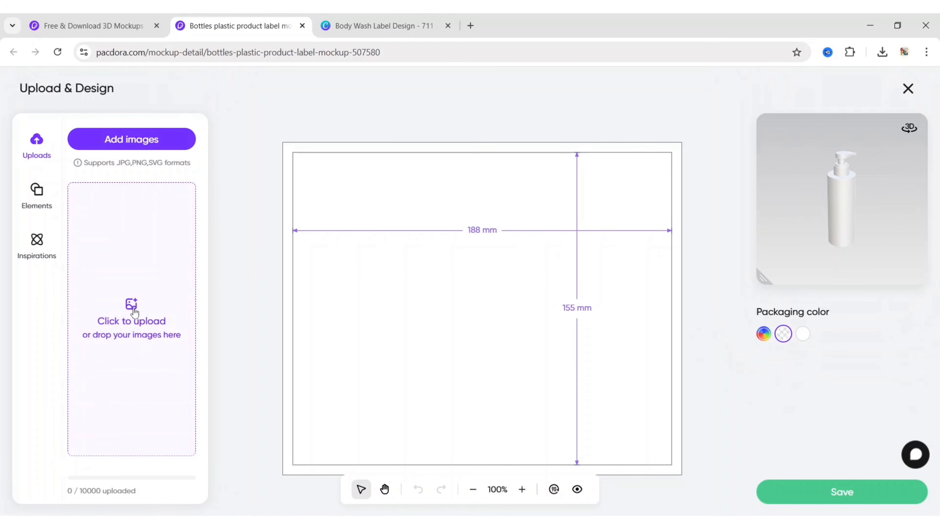
left_click(134, 312)
left_click(147, 130)
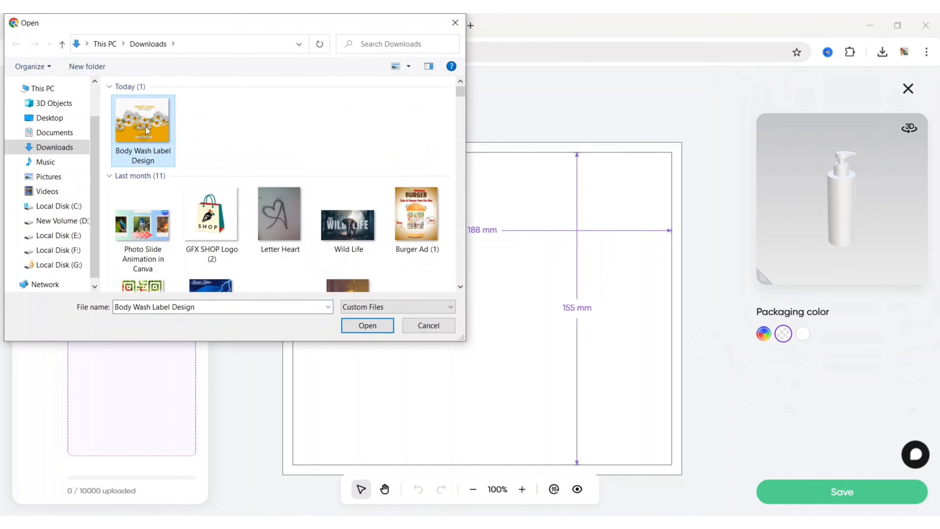
left_click(367, 325)
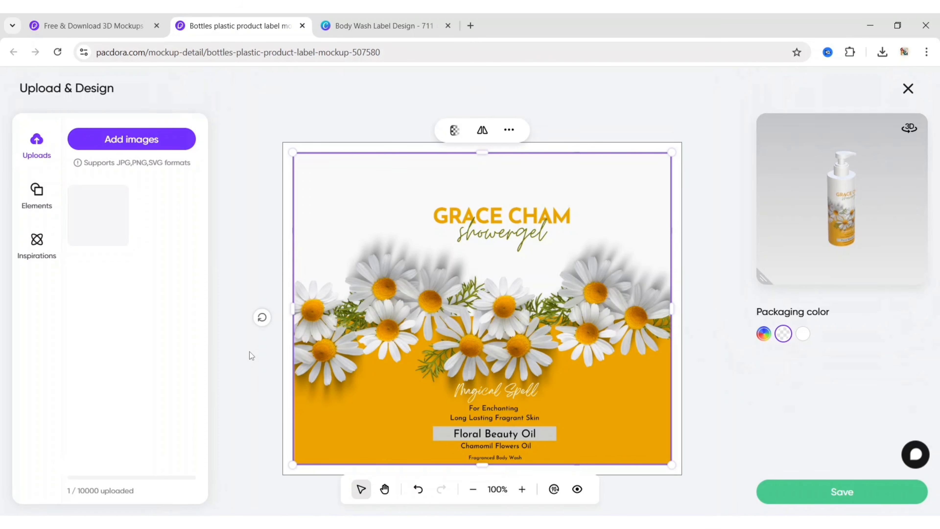
left_click(851, 495)
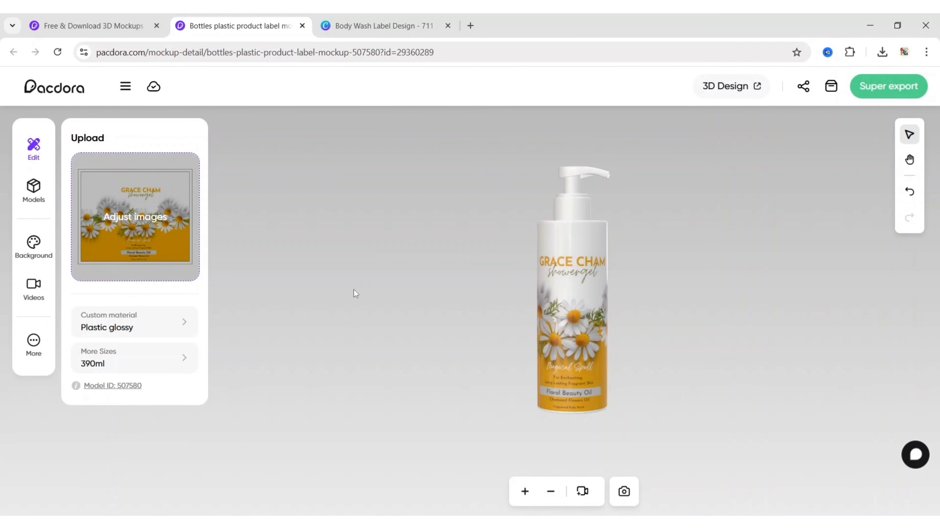
Step: Browse the basic video animations for the bottle and preview Entrance3
left_click(33, 286)
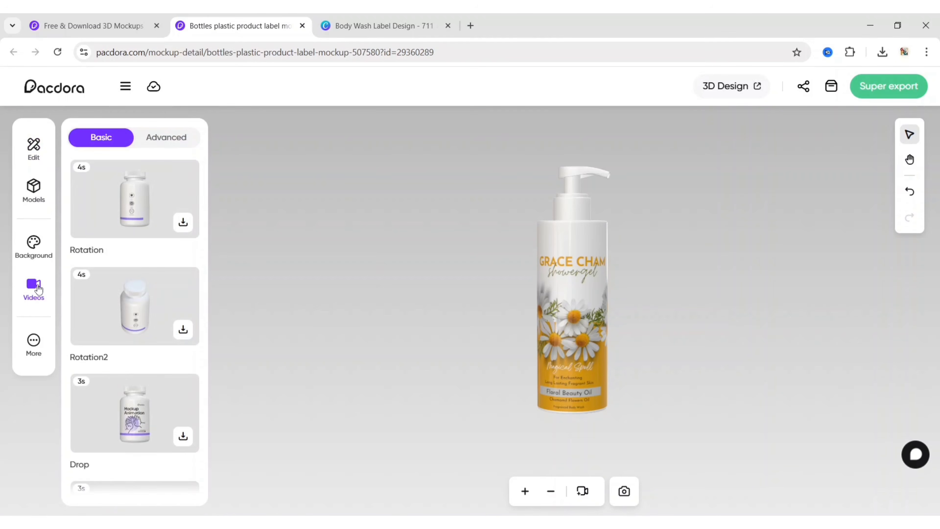
scroll(126, 358, "down", 4)
scroll(126, 359, "down", 5)
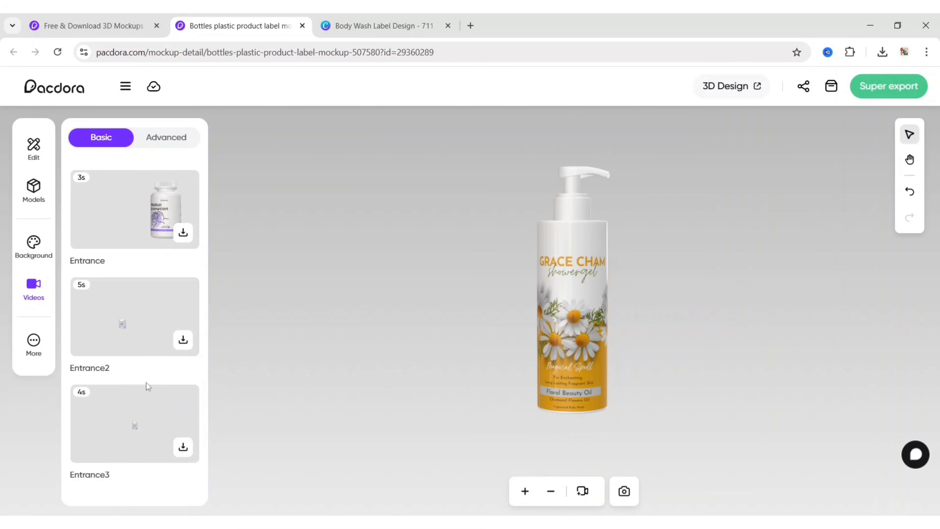
left_click(134, 424)
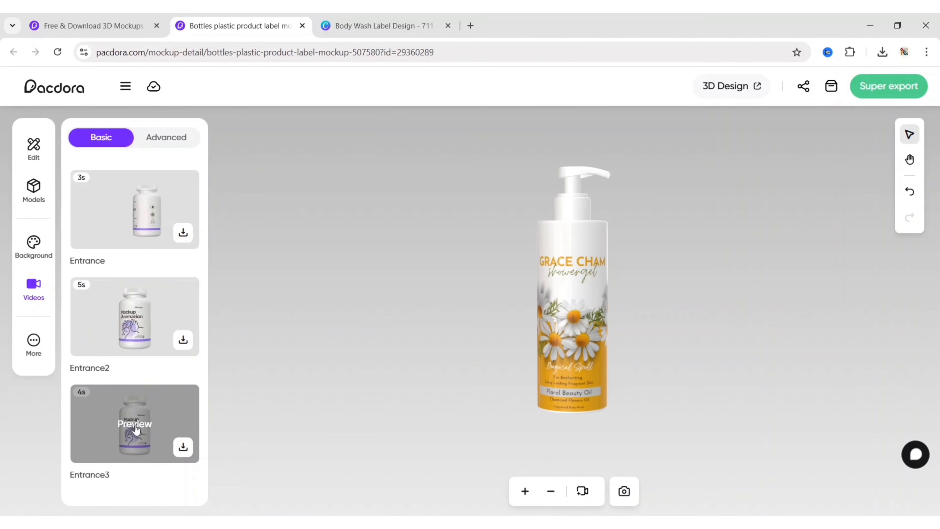
Step: Export the bottle mockup as a 4K PNG with floor shadow
left_click(881, 86)
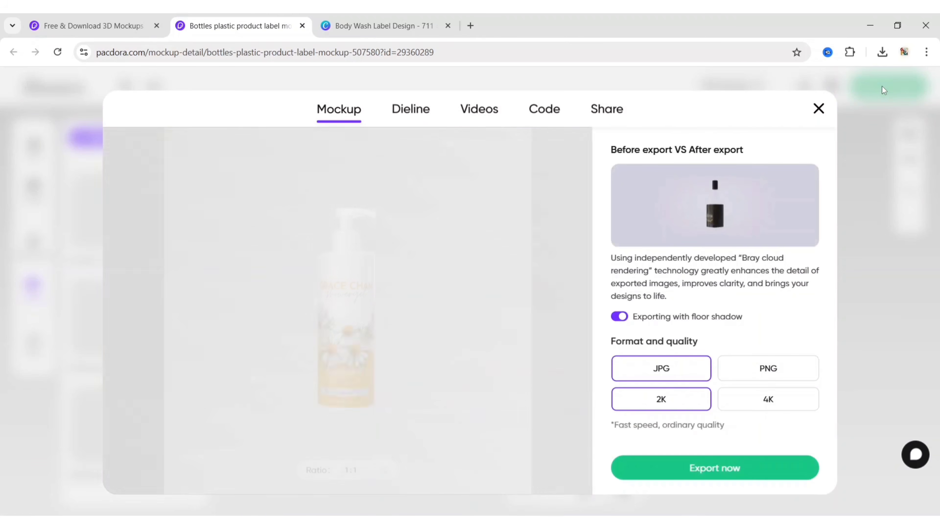
left_click(772, 367)
left_click(774, 400)
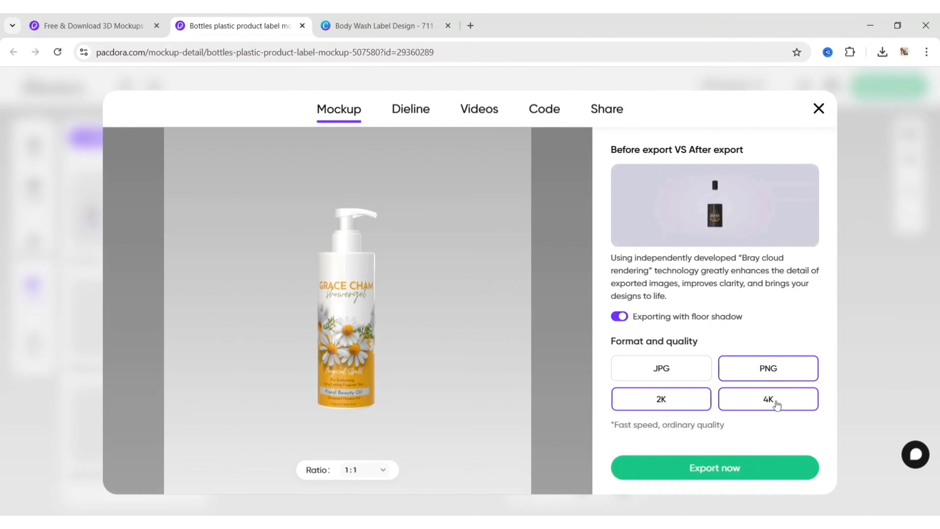
left_click(753, 473)
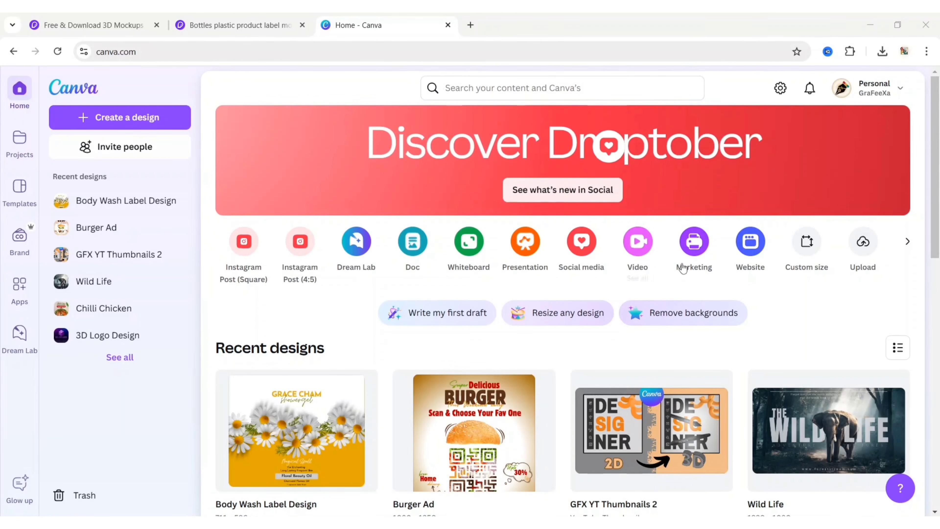
Step: In Canva, create a new custom-size design of 1080 × 1080 px
left_click(806, 243)
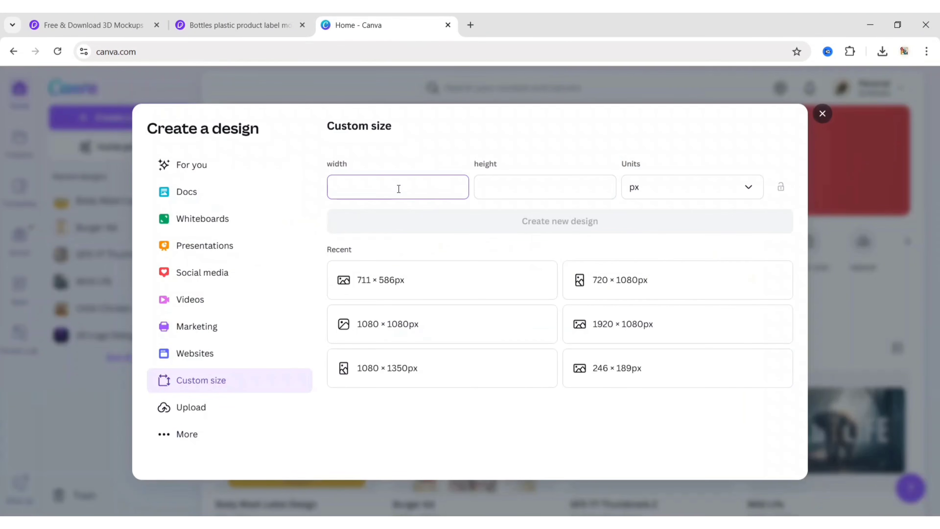
type("1080")
key("Tab")
type("108")
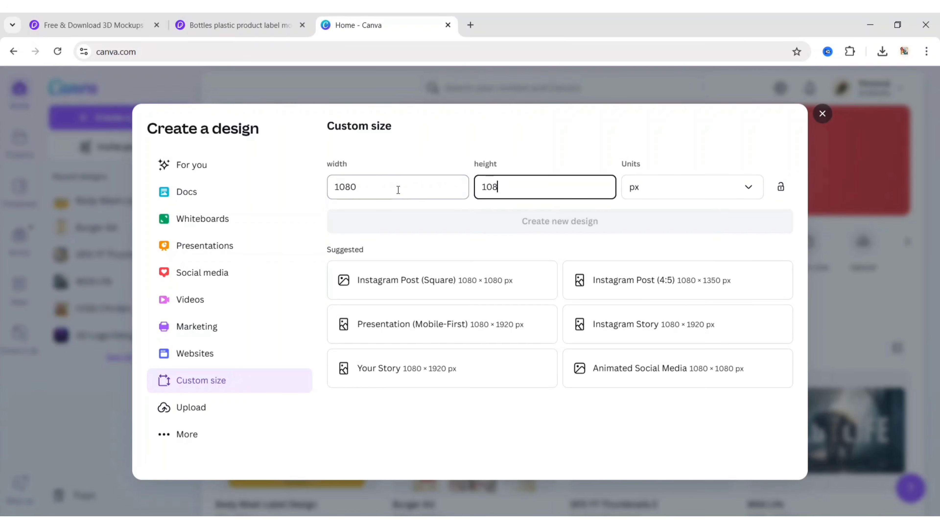
type("0")
left_click(543, 222)
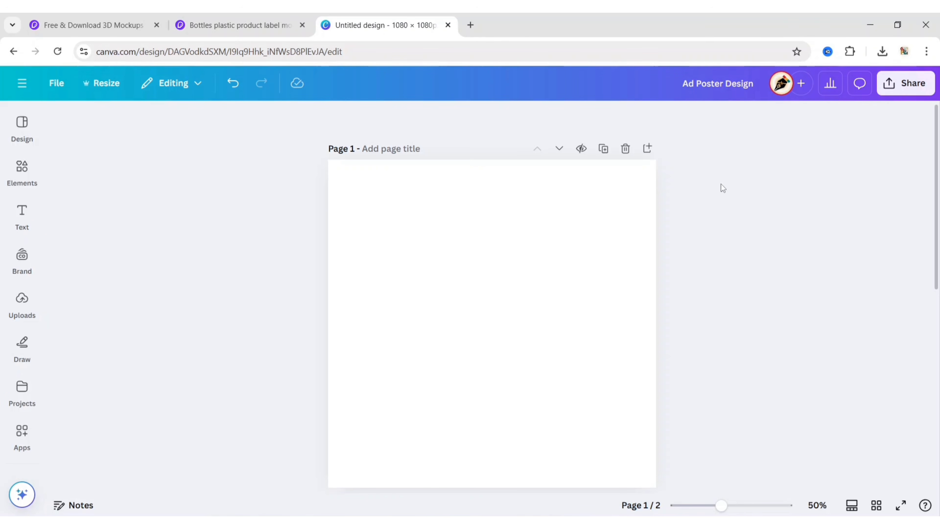
Step: Upload the rendered bottle image Render_Mockup_4000_4000_2024-11-06 from the Downloads folder to the Canva uploads
left_click(22, 300)
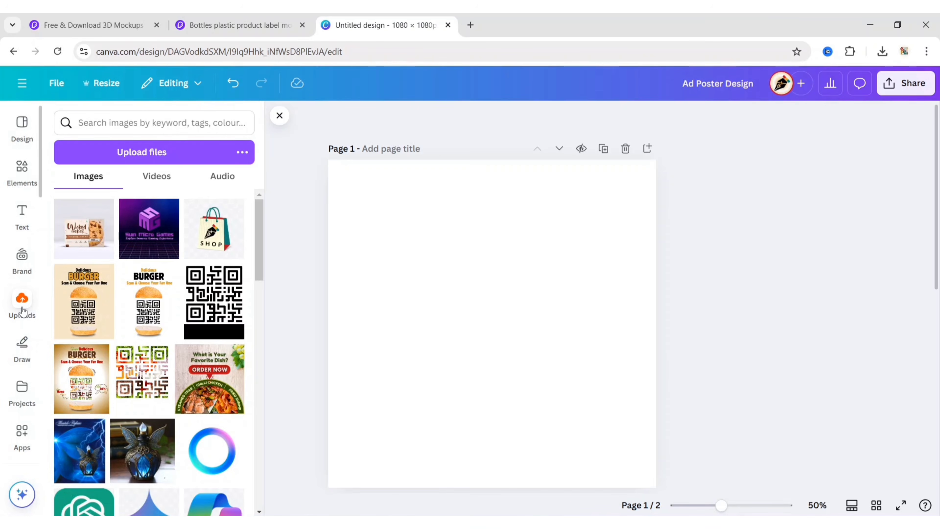
left_click(133, 152)
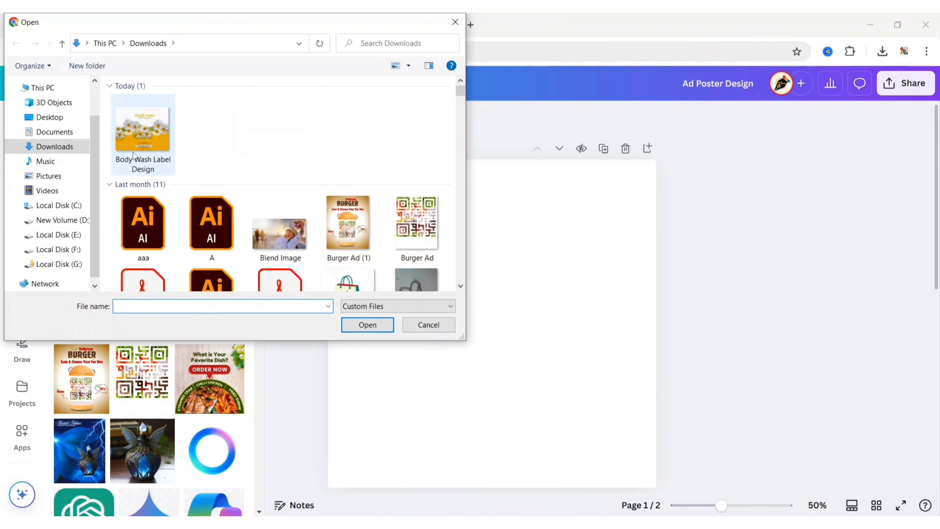
left_click(146, 138)
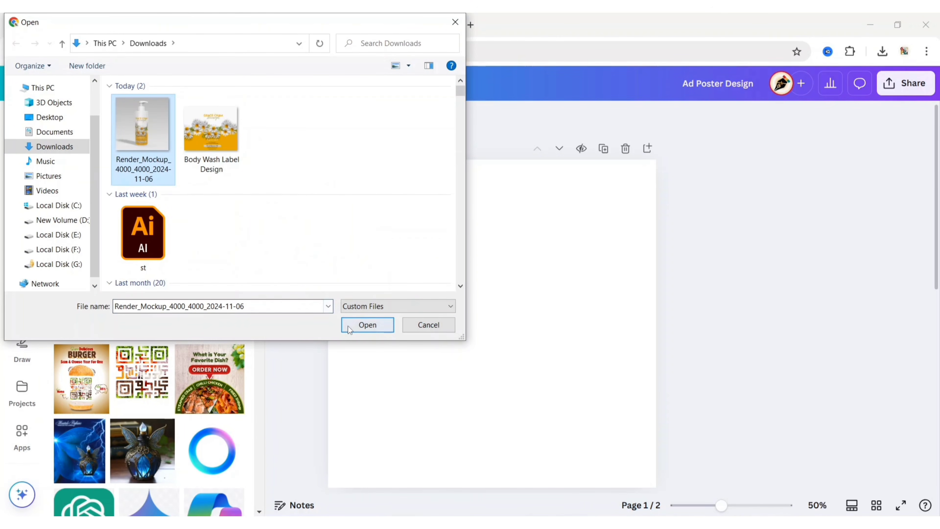
left_click(367, 324)
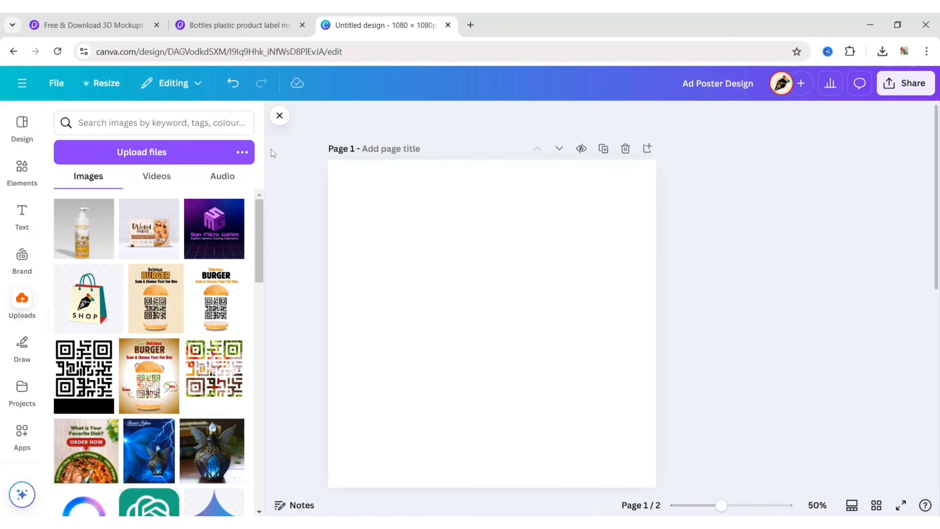
left_click(279, 115)
Step: Search the stock photos for "yellow and black background" and add the black image with the blurred yellow glow to the page
scroll(22, 296, "down", 5)
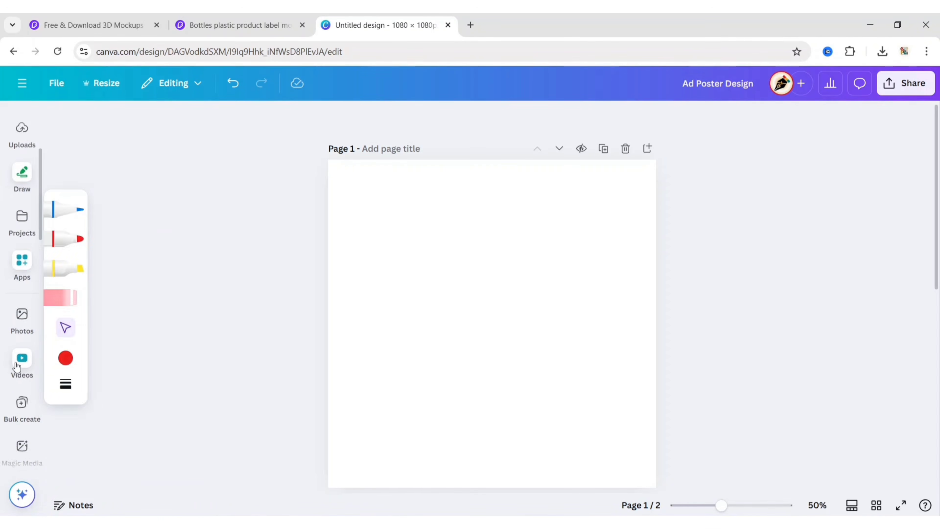
left_click(22, 301)
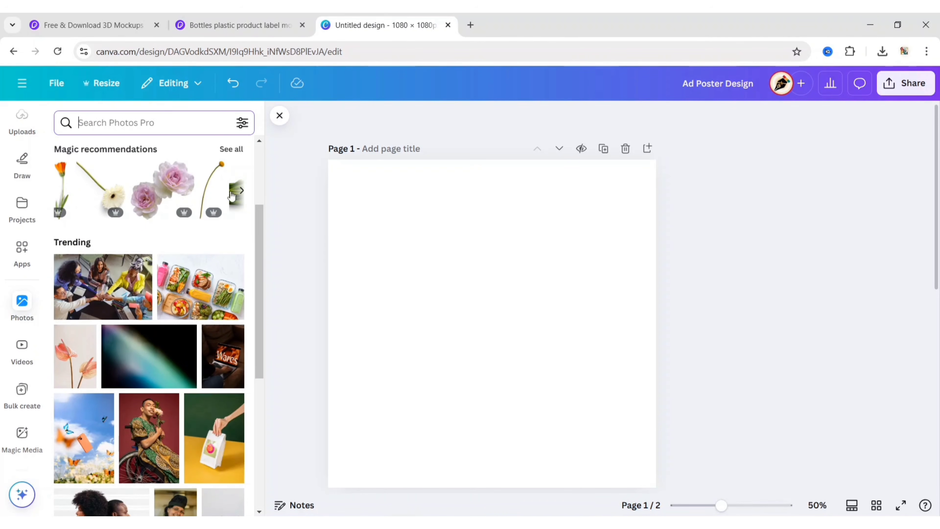
type("yellow and bl")
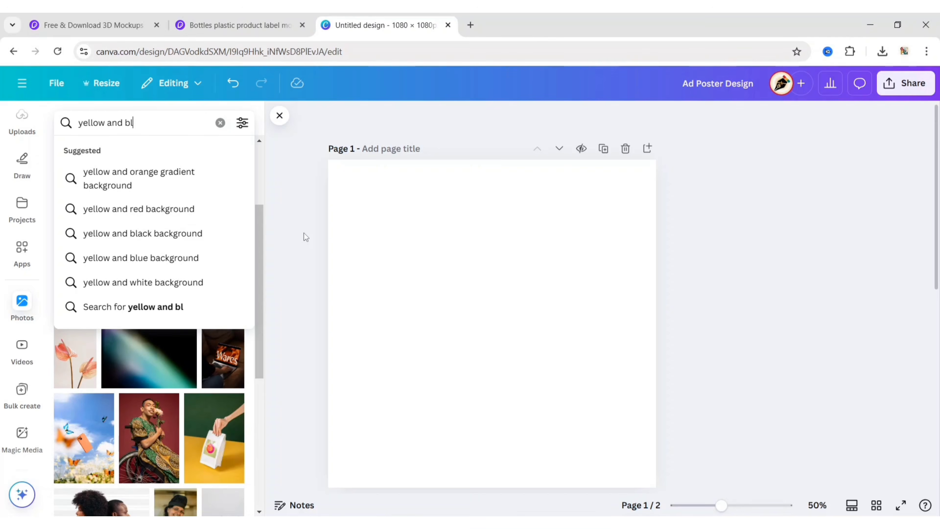
type("ack background")
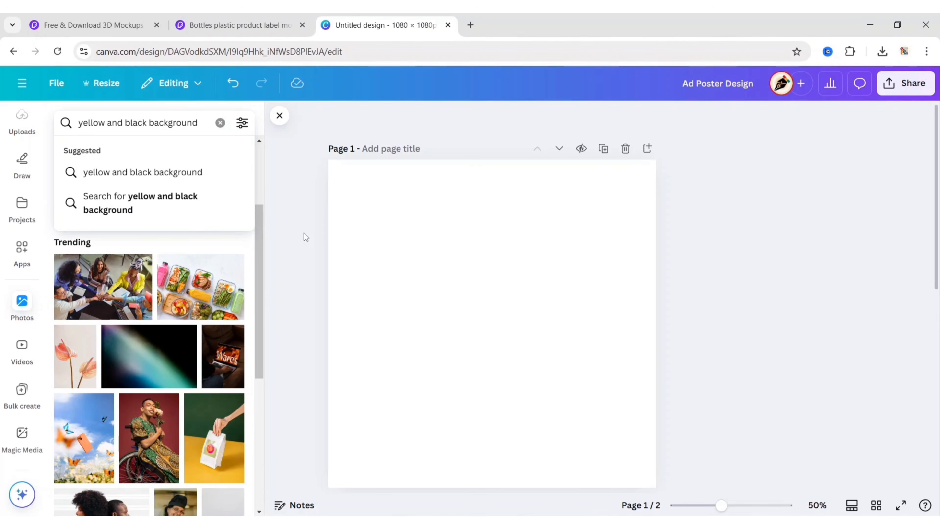
key("Return")
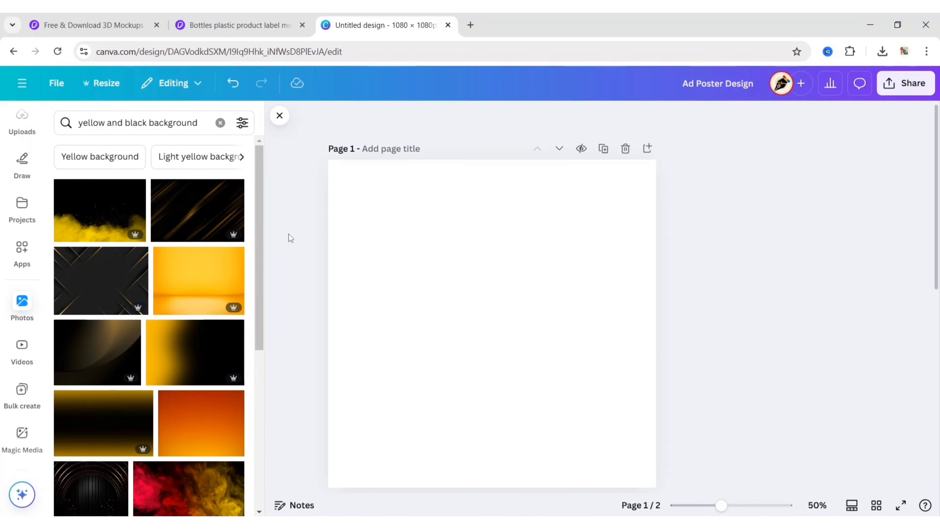
scroll(153, 279, "down", 5)
scroll(155, 284, "down", 10)
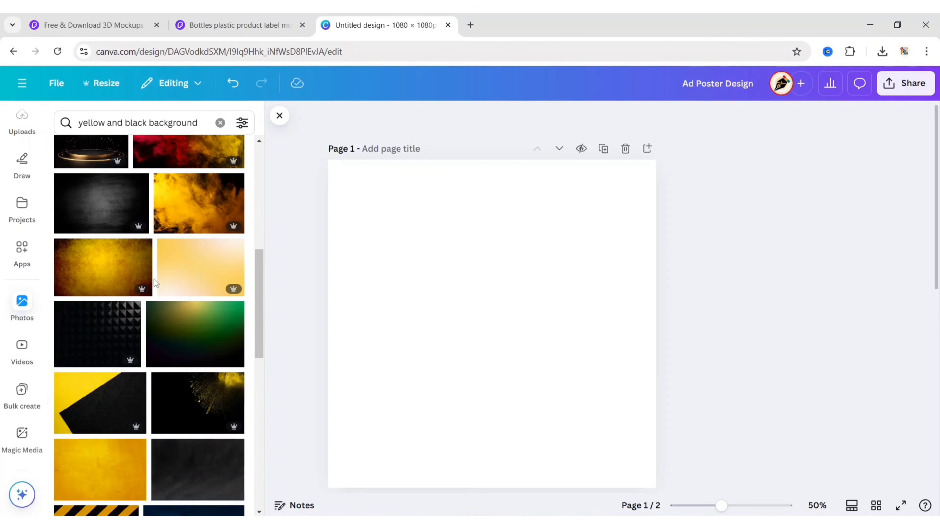
scroll(154, 284, "down", 3)
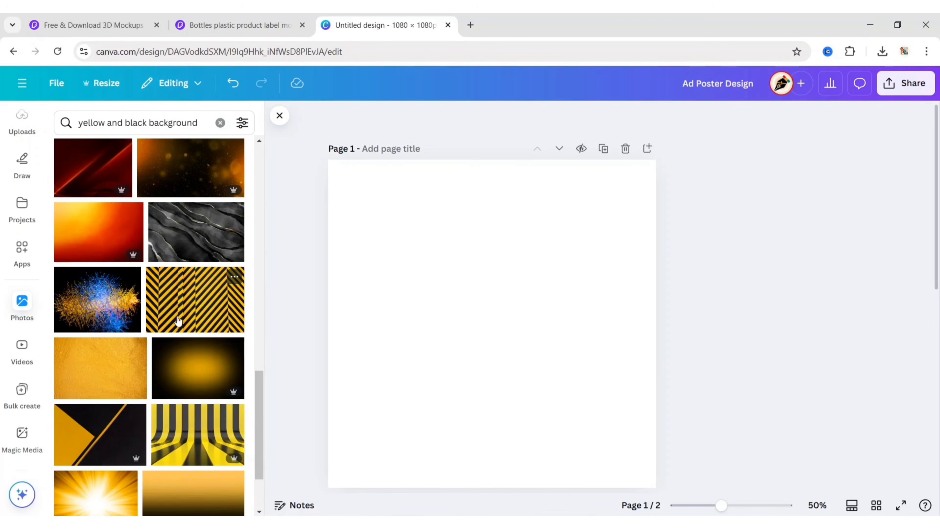
left_click(196, 373)
left_click(280, 115)
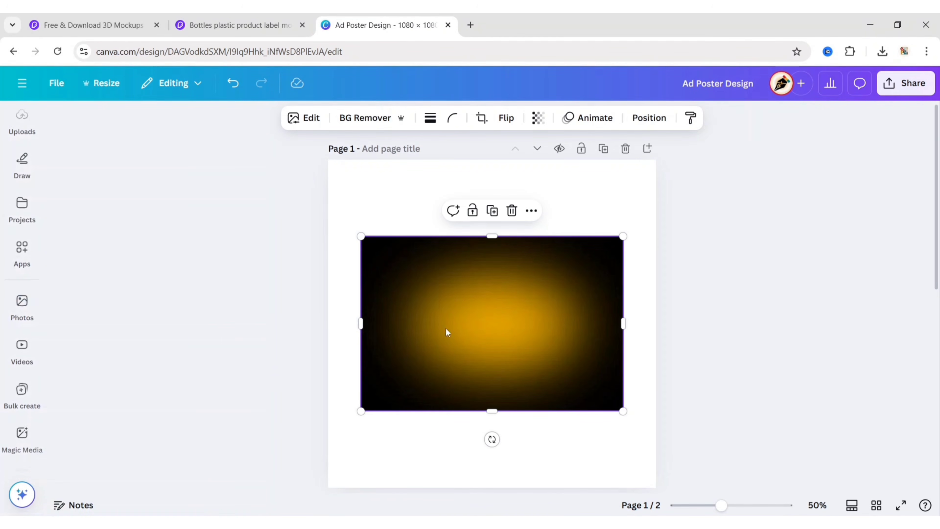
Step: Set the yellow glow image as the page background
left_click(530, 211)
scroll(551, 436, "down", 2)
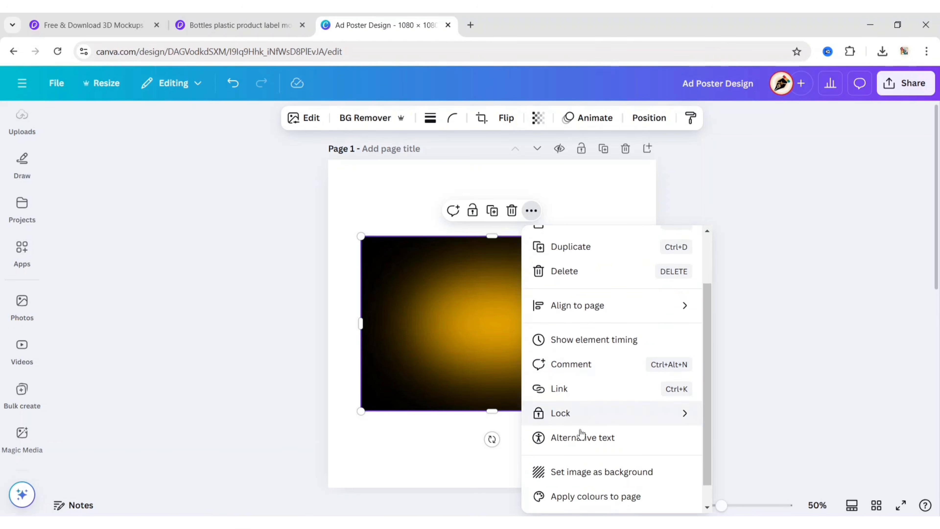
left_click(588, 447)
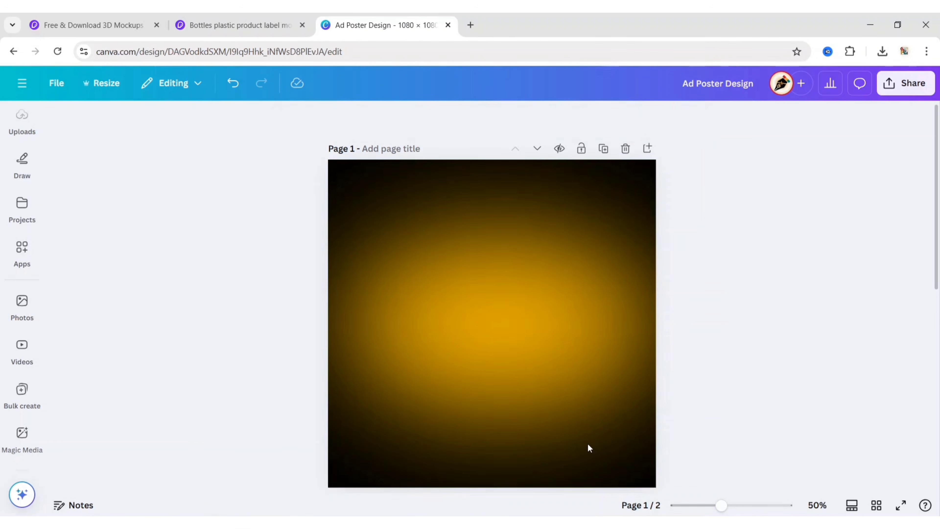
Step: Enlarge the background image within its crop and reposition it so the yellow glow fills most of the page
double_click(546, 406)
left_click_drag(736, 162, 823, 103)
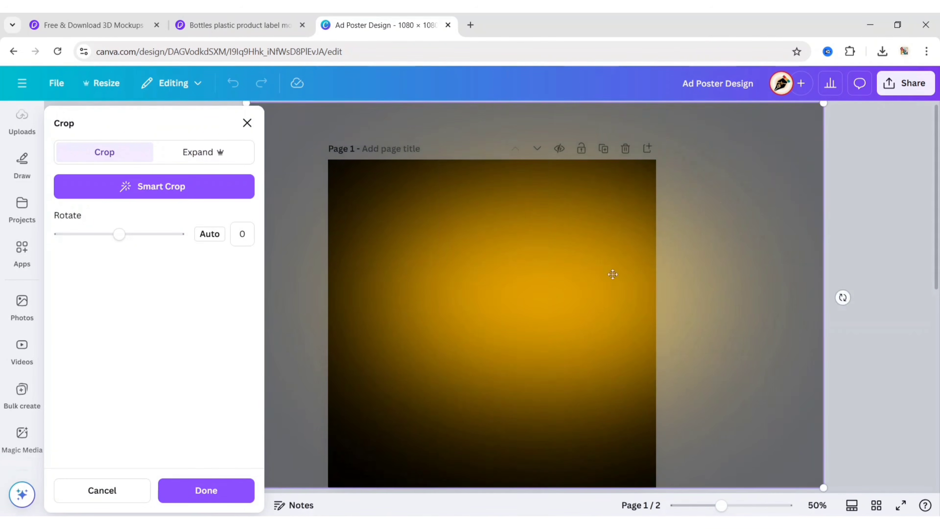
left_click_drag(613, 273, 578, 281)
left_click_drag(789, 111, 862, 63)
left_click_drag(542, 331, 510, 333)
left_click_drag(591, 324, 562, 401)
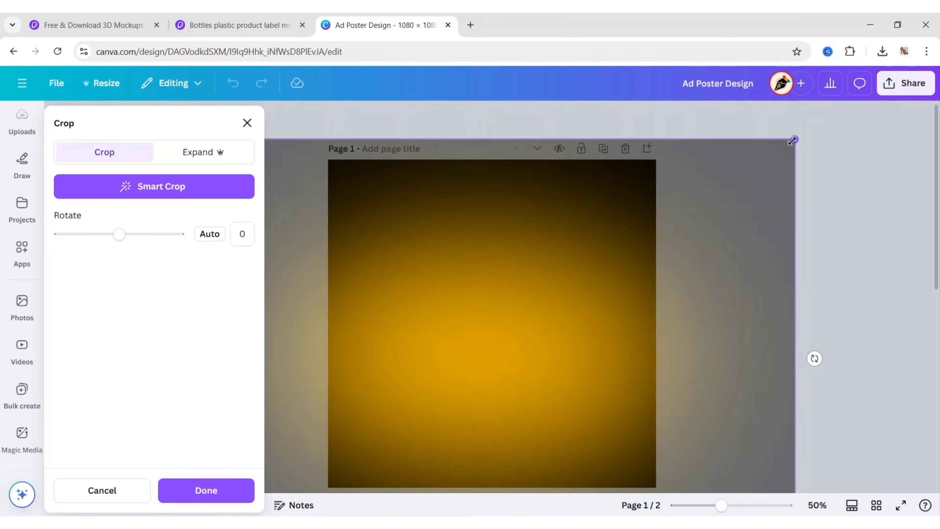
left_click_drag(795, 141, 885, 81)
left_click_drag(503, 375, 478, 343)
left_click(867, 360)
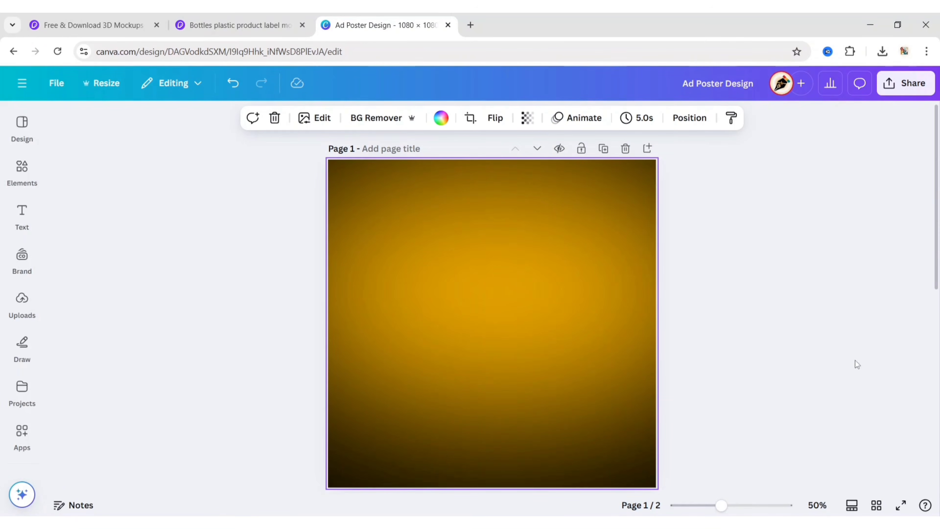
Step: Readjust the background's crop position so the yellow glow sits near the middle of the page
double_click(523, 376)
left_click_drag(533, 394, 514, 315)
left_click(906, 361)
left_click(224, 286)
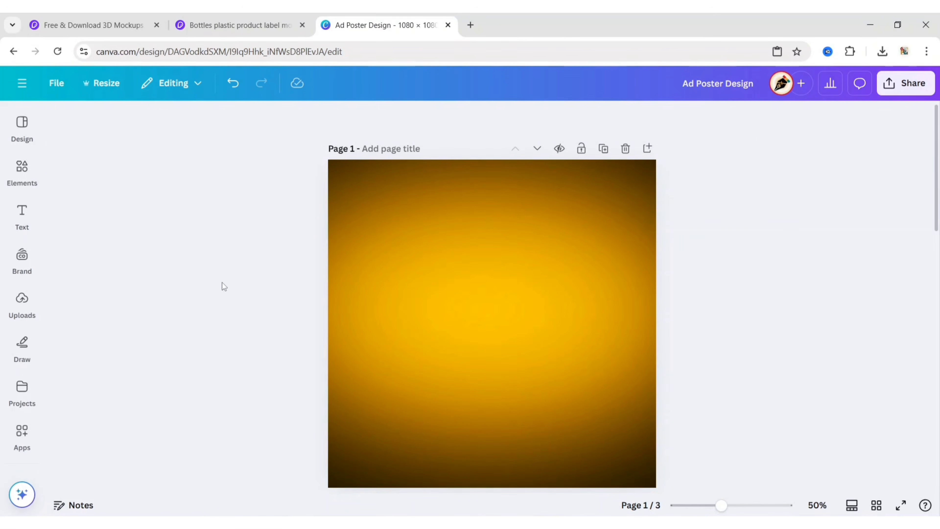
Step: Find photos for "chamomil flowers" and open the similar-image recommendations for the photo of three white chamomile flowers
left_click(21, 168)
left_click(84, 122)
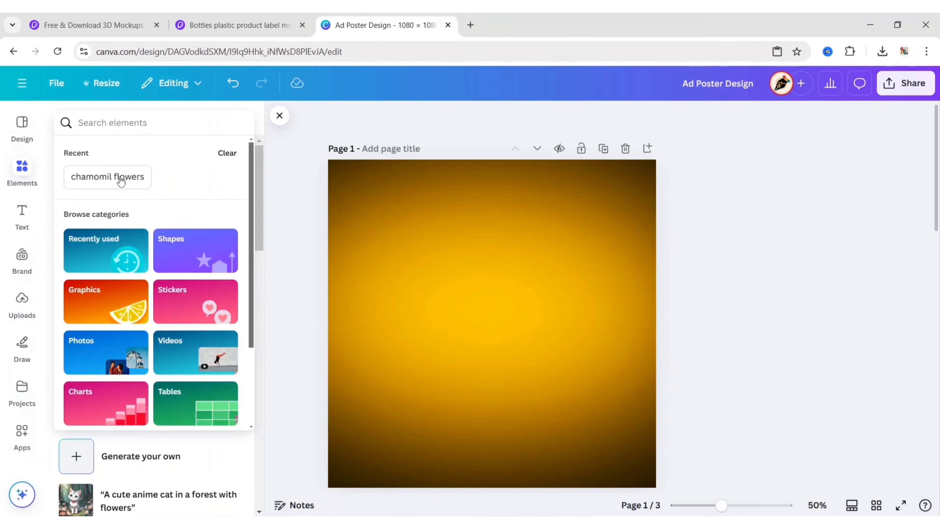
left_click(121, 180)
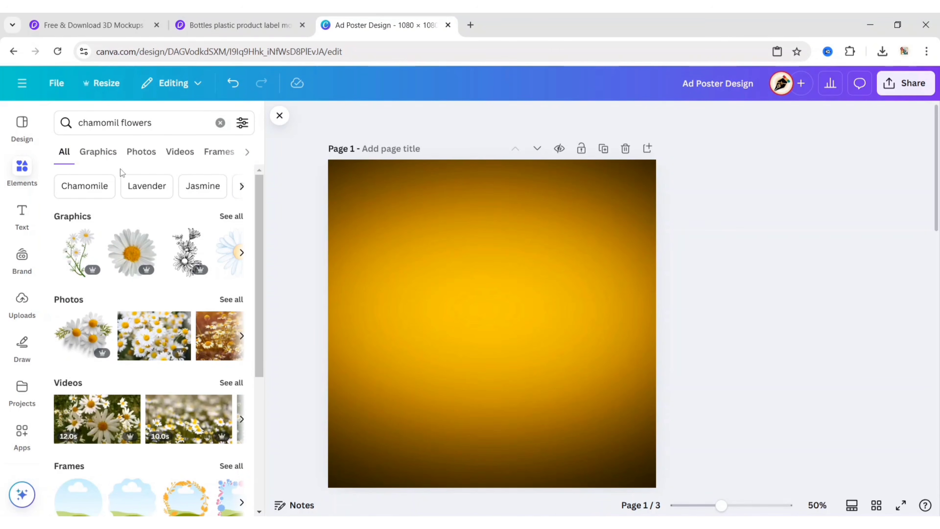
left_click(138, 152)
left_click(126, 218)
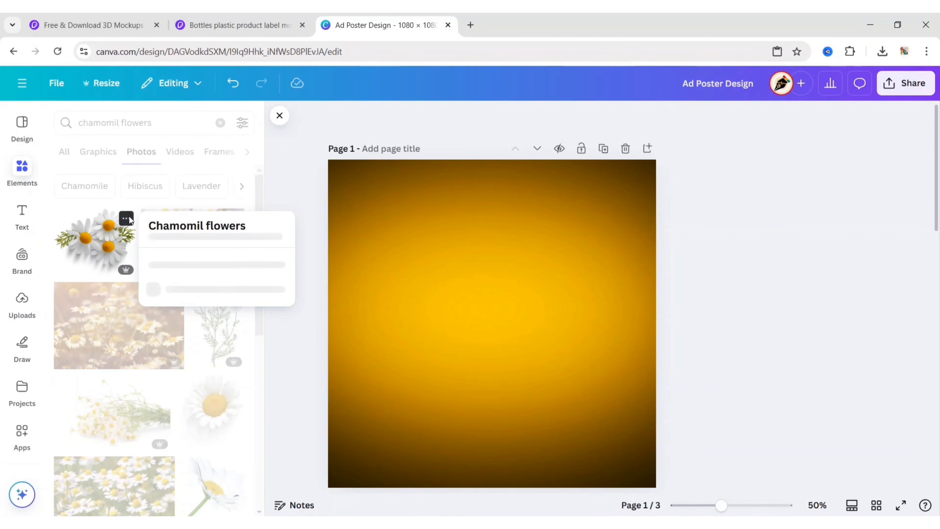
left_click(215, 431)
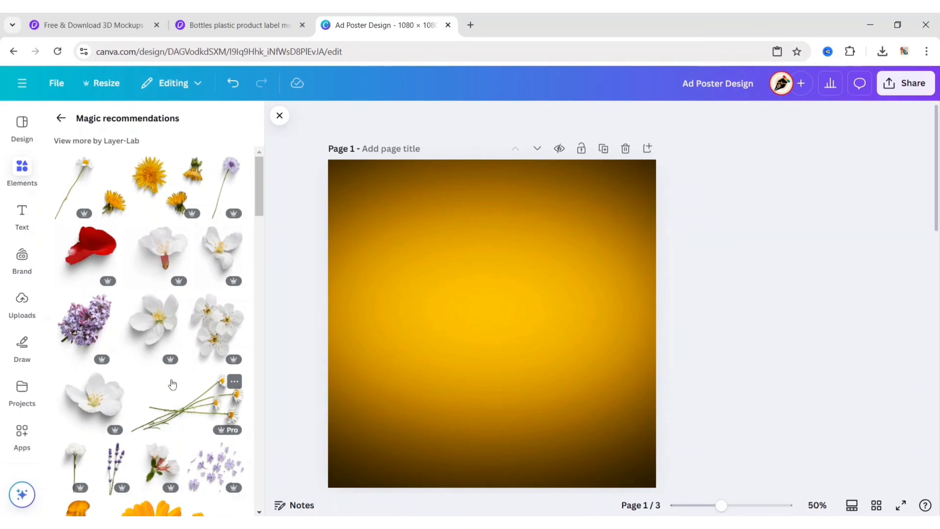
Step: Add the single white daisy with an orange-yellow centre from the recommendations to the page
scroll(172, 382, "down", 15)
scroll(170, 377, "down", 2)
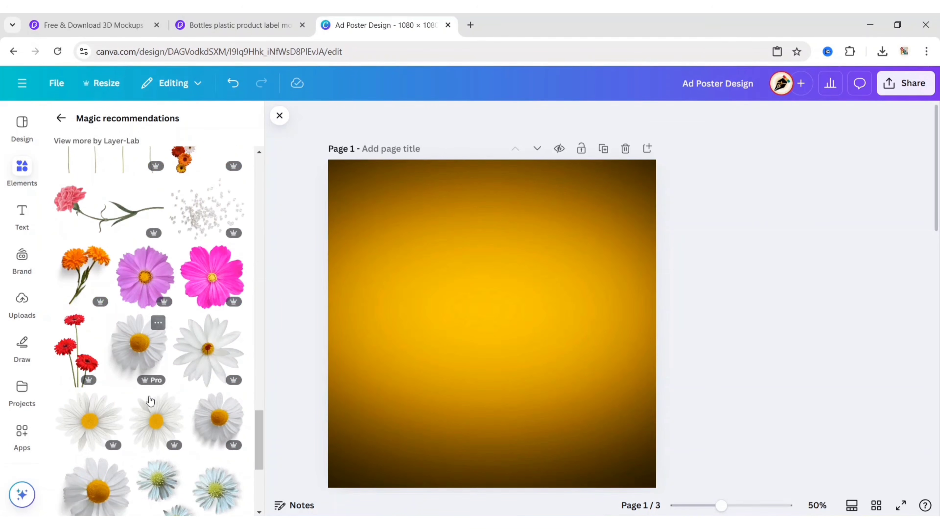
left_click(138, 348)
left_click(279, 116)
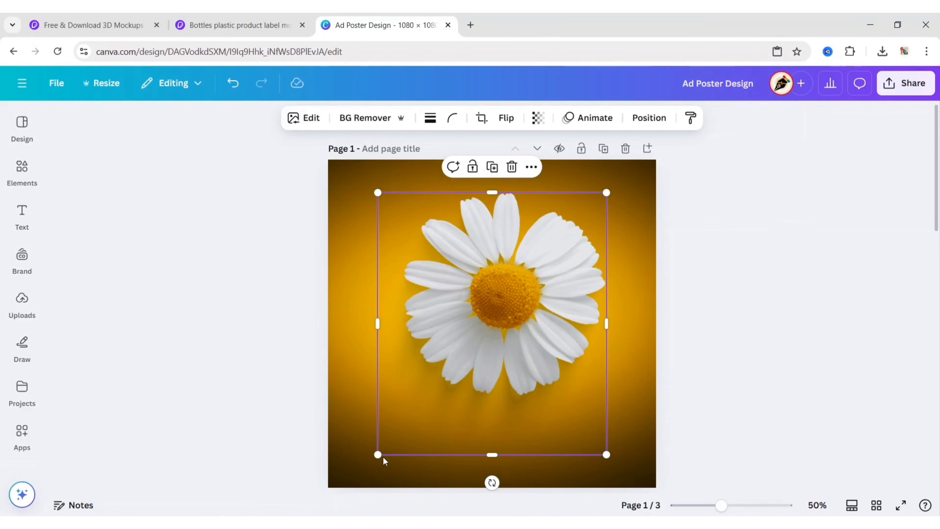
Step: Shrink the daisy and place it in the page's upper-left corner so its upper part runs off the page
left_click_drag(403, 425, 502, 310)
left_click_drag(557, 241, 400, 223)
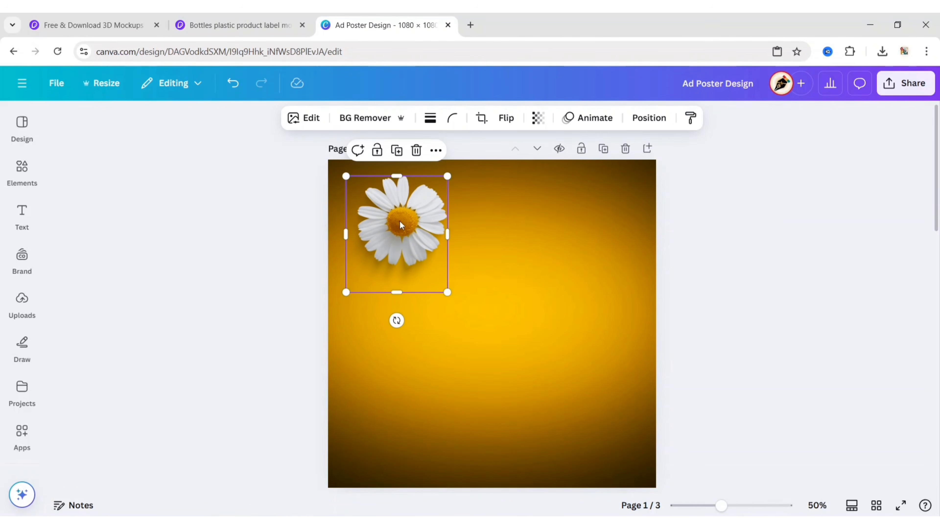
left_click_drag(391, 205, 370, 168)
left_click_drag(414, 237, 432, 260)
left_click_drag(401, 210, 396, 201)
left_click_drag(427, 251, 433, 258)
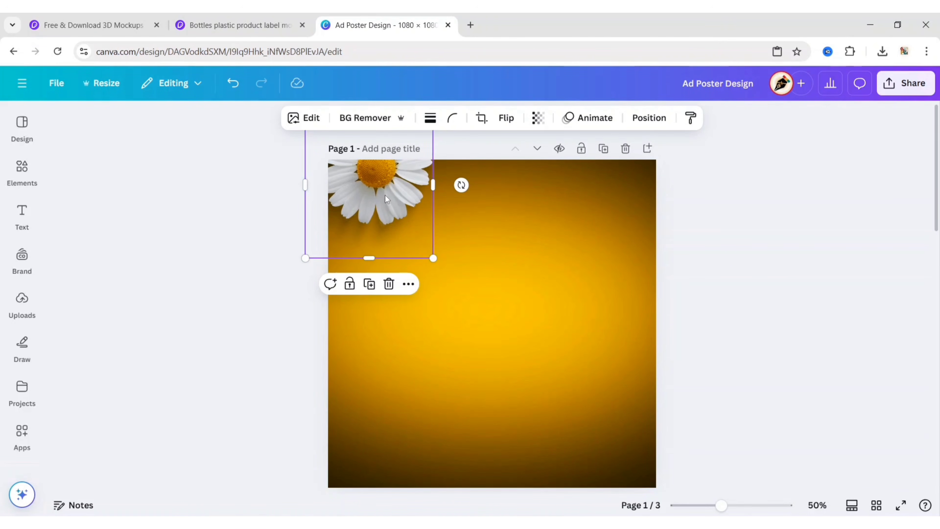
left_click_drag(385, 195, 385, 191)
left_click(264, 358)
Step: Blur the whole corner daisy image at an intensity of 80
left_click(375, 177)
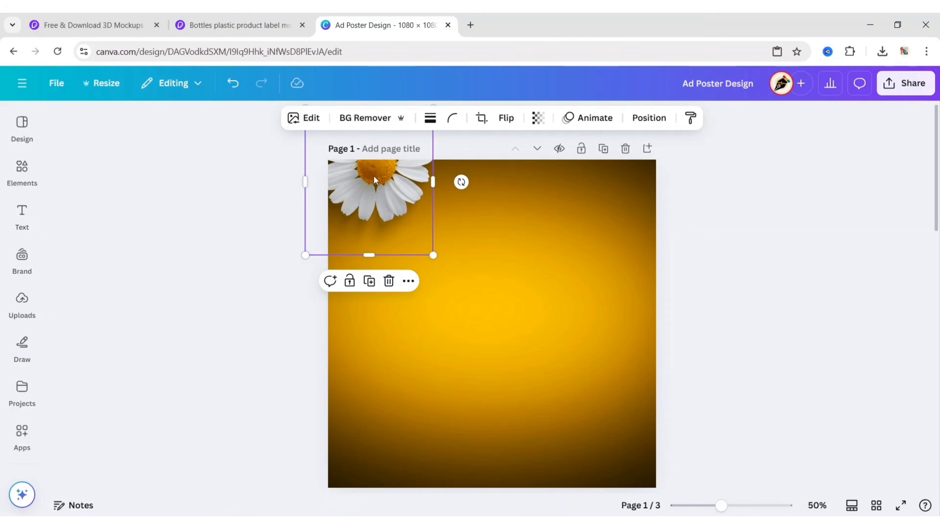
left_click(304, 118)
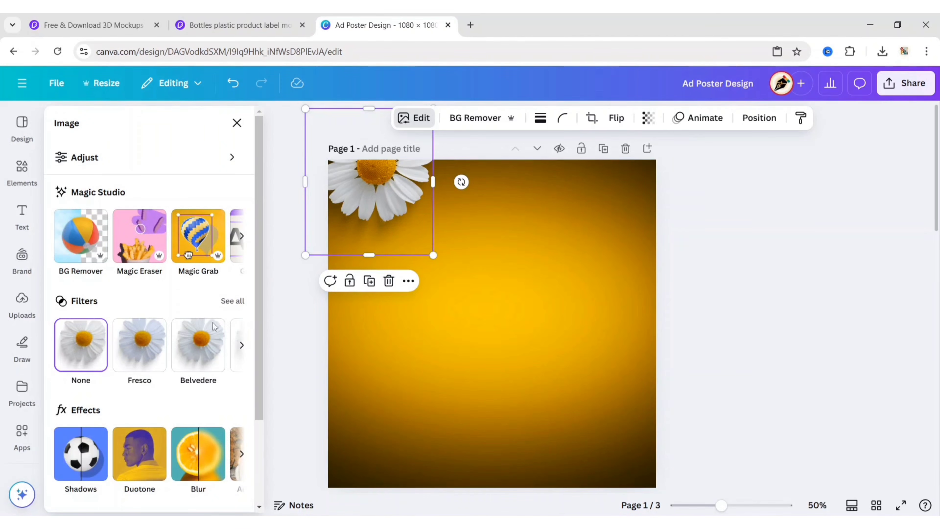
left_click(216, 446)
left_click(203, 171)
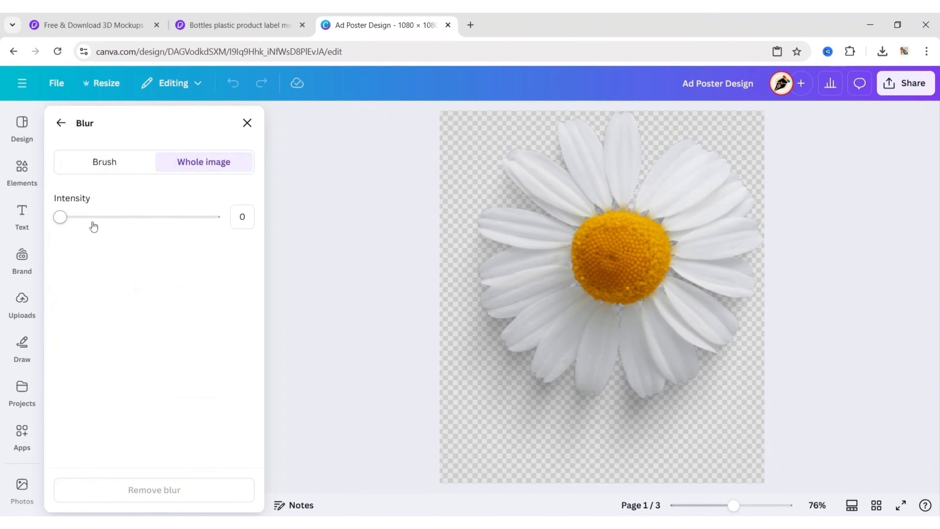
left_click_drag(62, 222, 176, 239)
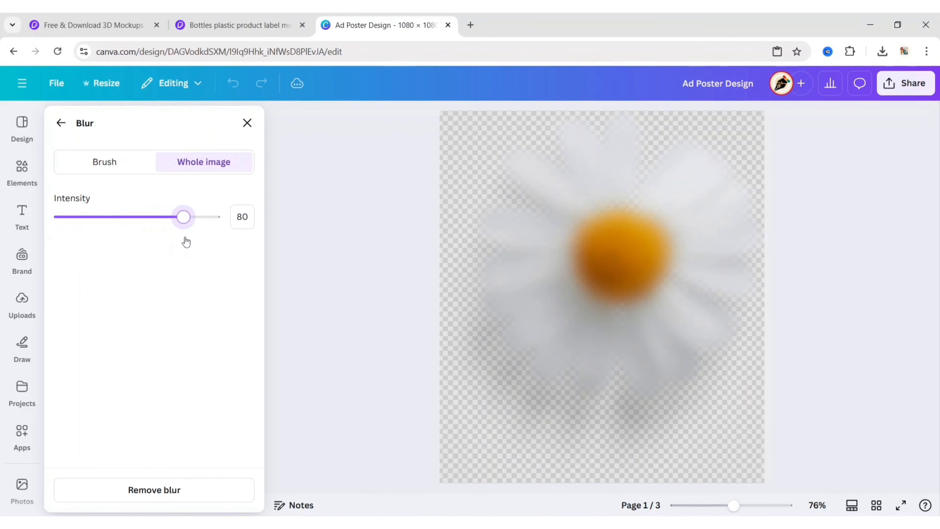
left_click(246, 123)
Step: Set the blurred daisy's transparency to 28
left_click(538, 118)
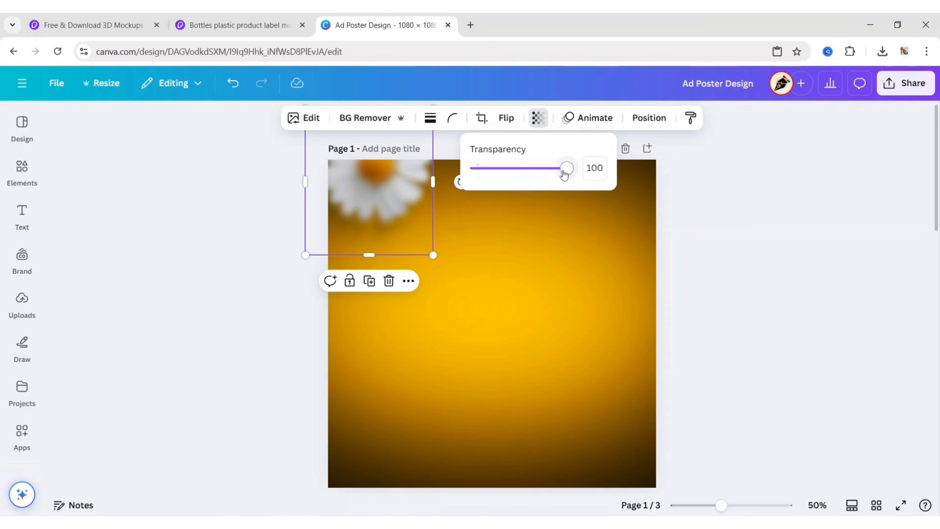
left_click_drag(564, 175, 509, 180)
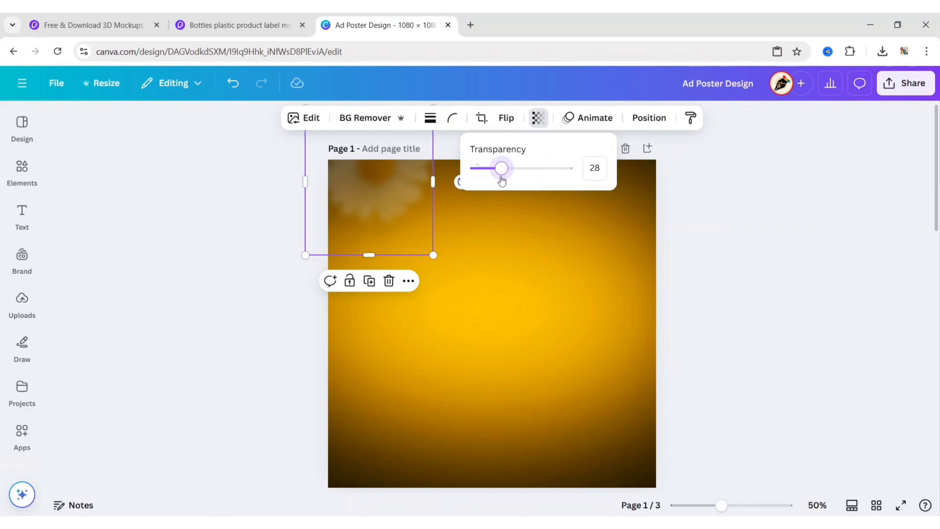
left_click(194, 236)
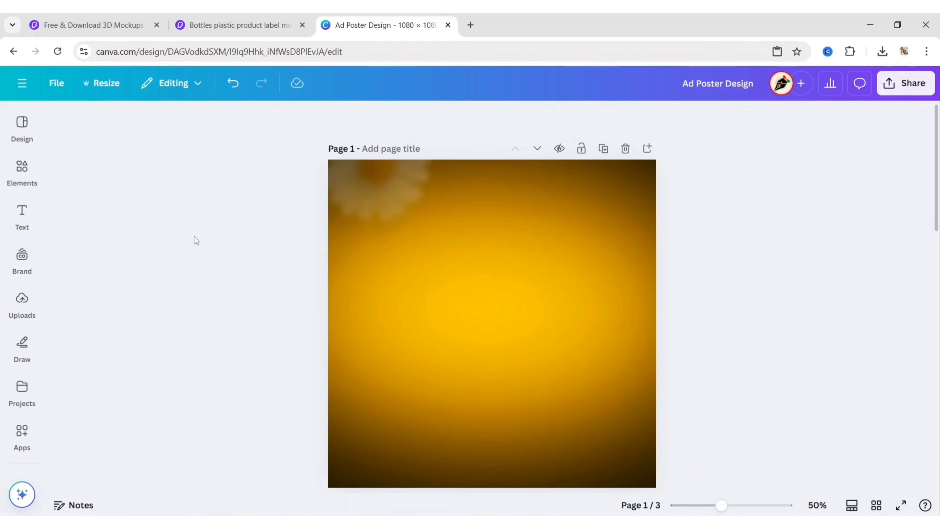
Step: Duplicate the blurred daisy, shrink the copy slightly and place it partly off the page's lower-left corner
left_click(370, 207)
left_click(373, 283)
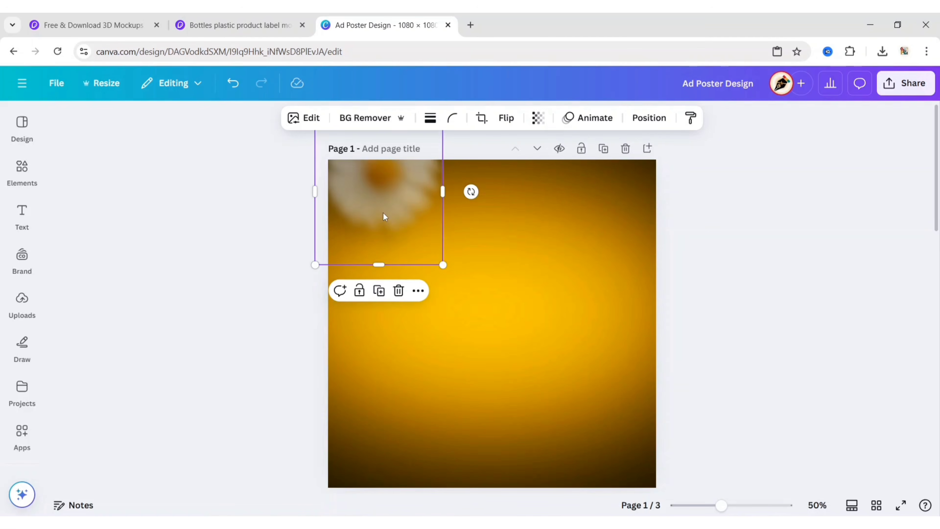
left_click_drag(384, 214, 389, 454)
left_click_drag(450, 357, 444, 363)
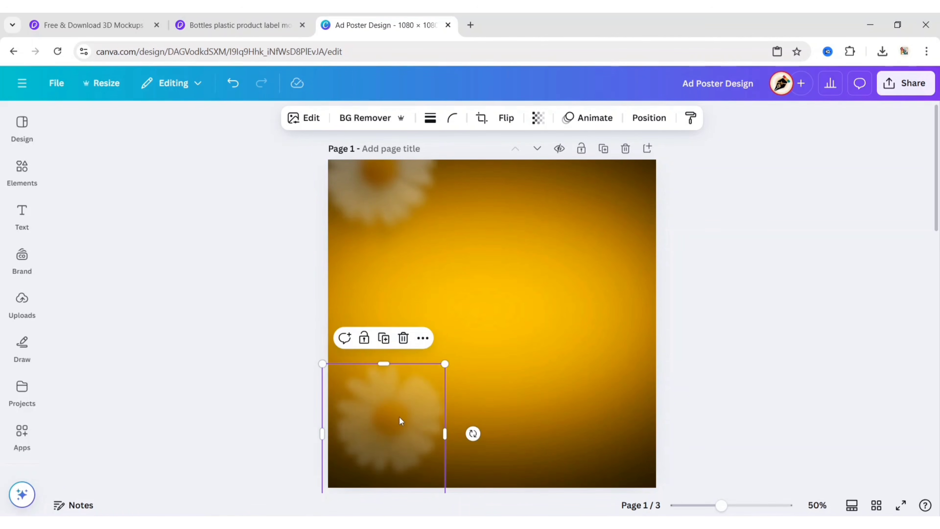
left_click_drag(383, 443, 367, 487)
left_click_drag(425, 429, 423, 430)
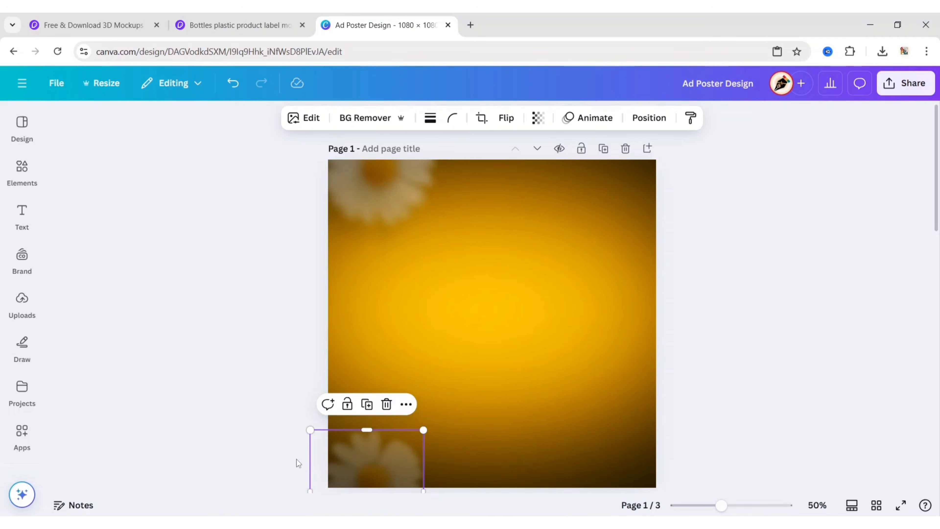
Step: Add two more blurred daisy copies: one running off the lower right edge and a smaller one left of the page's middle
left_click_drag(343, 457, 640, 441)
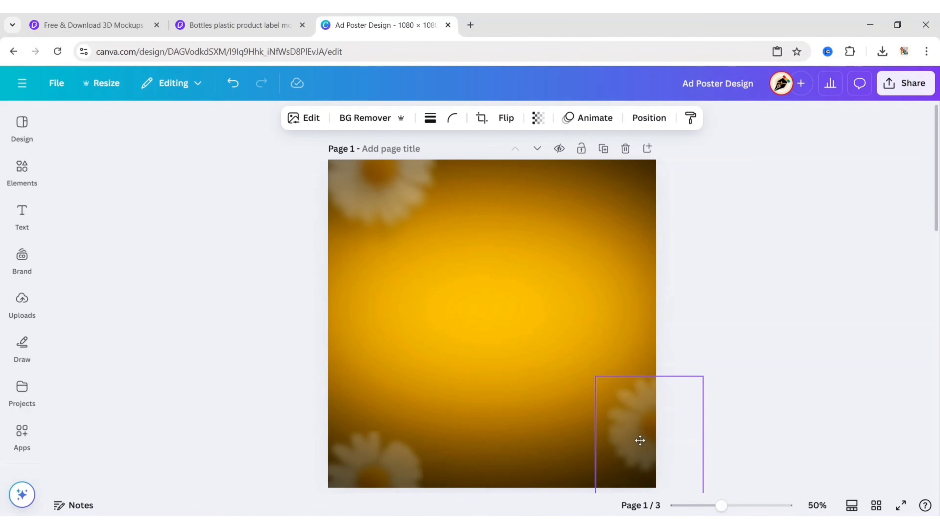
left_click_drag(594, 377, 607, 381)
left_click_drag(646, 428, 429, 293)
left_click(646, 359)
left_click_drag(374, 356, 396, 334)
left_click_drag(433, 281, 411, 283)
left_click_drag(450, 247, 443, 255)
left_click_drag(409, 290, 402, 288)
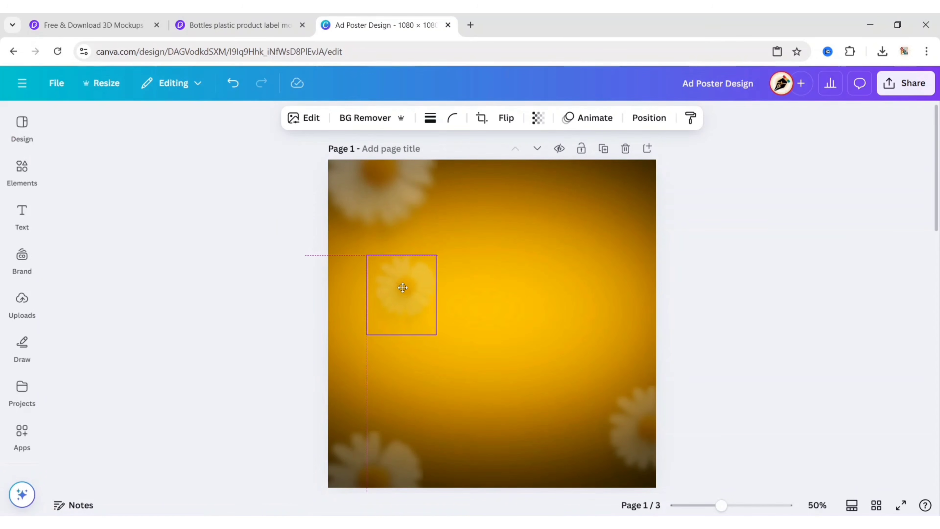
Step: Add the uploaded Grace Cham bottle render to the page and remove its background
left_click(21, 298)
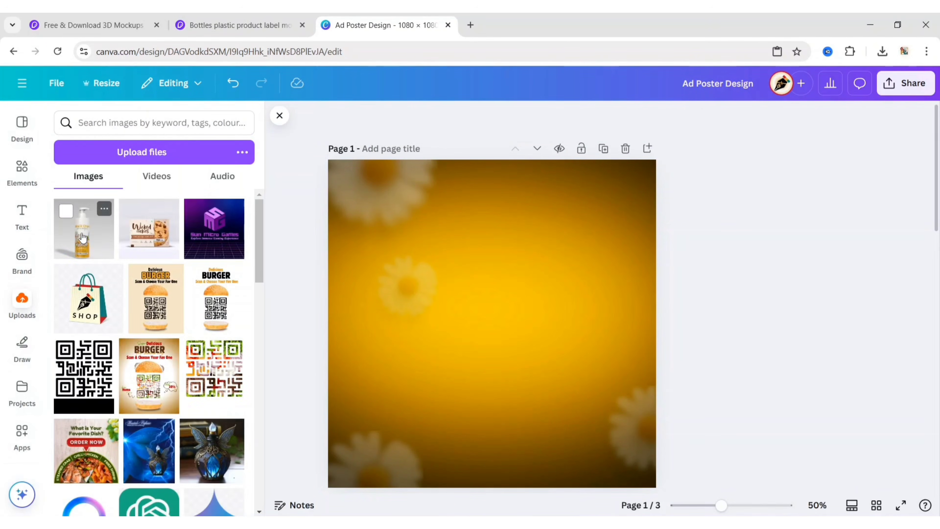
left_click(79, 224)
left_click(280, 115)
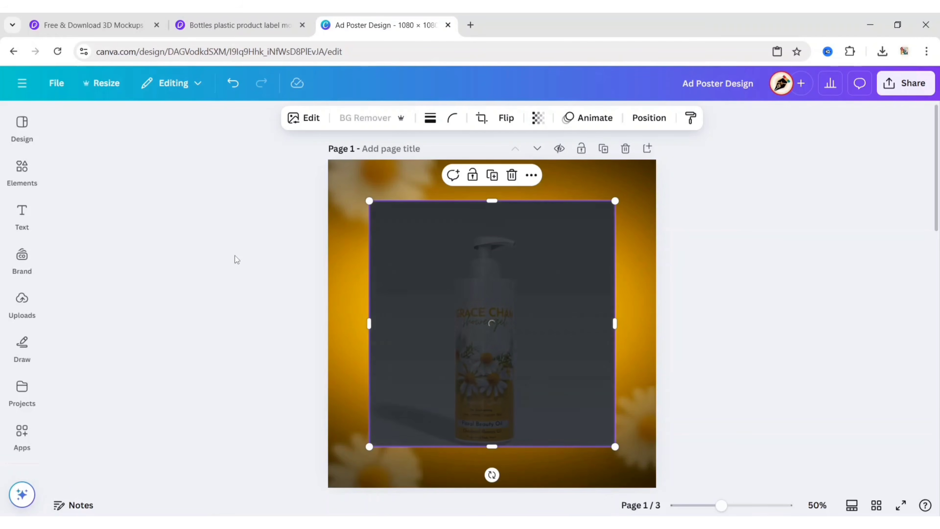
Step: Crop the bottle image close to the bottle, then enlarge it and place it on the right half of the page
left_click_drag(369, 324, 438, 323)
left_click_drag(615, 323, 531, 324)
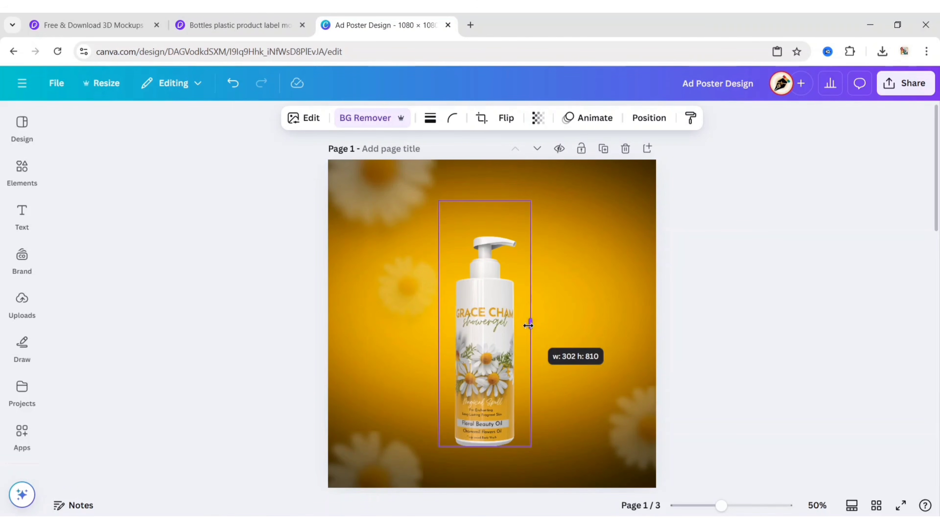
left_click_drag(492, 201, 487, 222)
left_click_drag(518, 351, 572, 363)
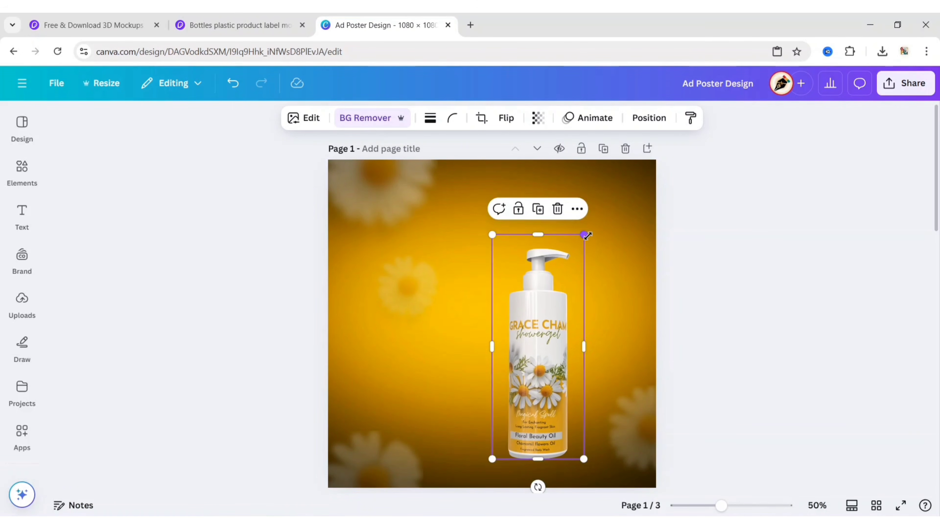
left_click_drag(586, 236, 606, 182)
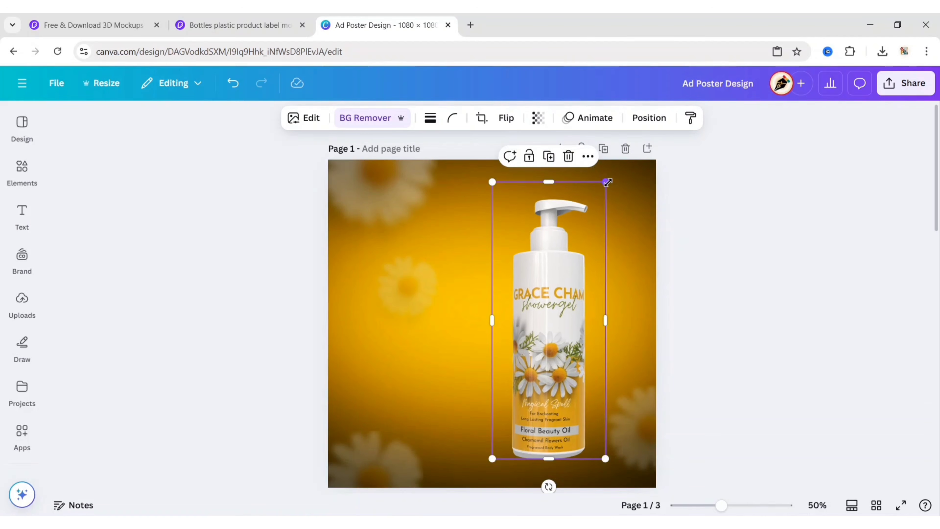
left_click_drag(546, 390, 554, 387)
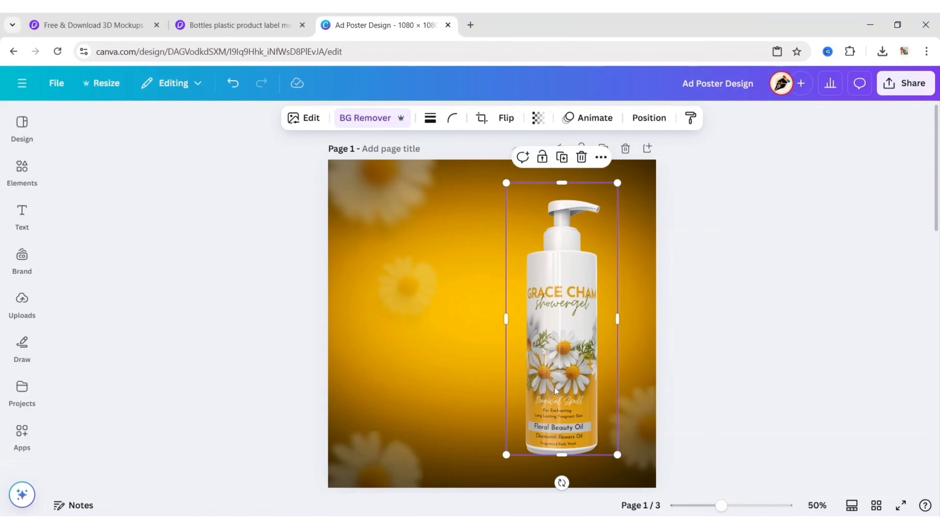
Step: Add the recently used white daisy again, shrink it and place it above and left of the bottle's pump
left_click(139, 261)
left_click(22, 126)
left_click(22, 171)
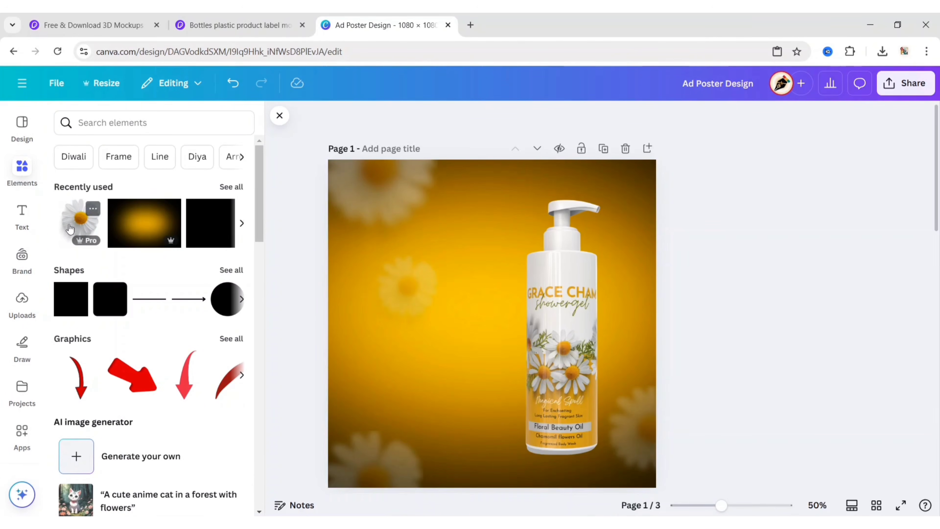
left_click(79, 219)
left_click(279, 116)
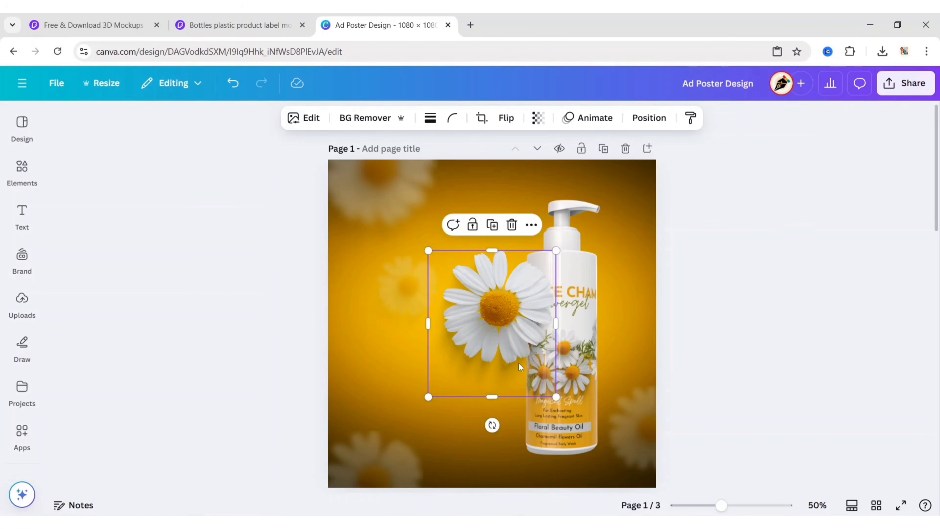
left_click_drag(428, 396, 473, 346)
left_click_drag(522, 295, 498, 216)
left_click_drag(450, 265, 454, 260)
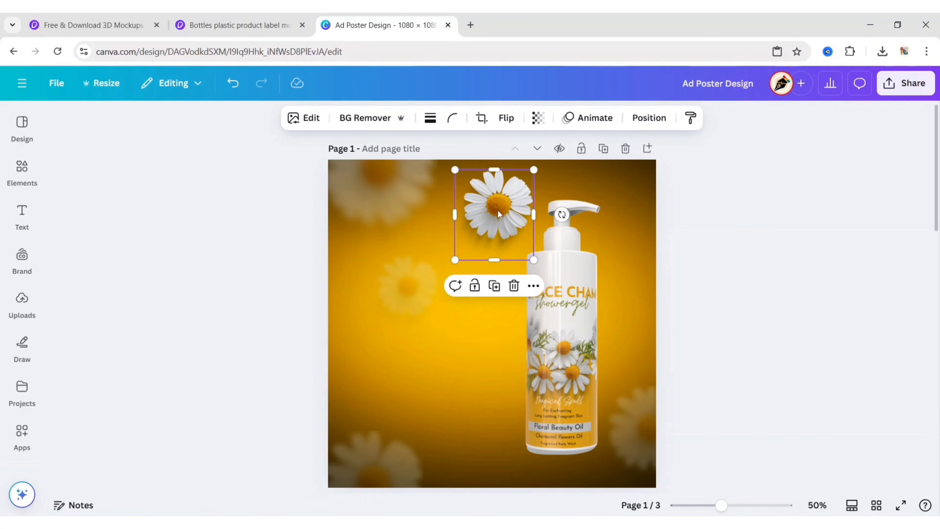
left_click_drag(498, 214, 494, 207)
Step: Blur the whole daisy image beside the pump at an intensity of 29
left_click(307, 119)
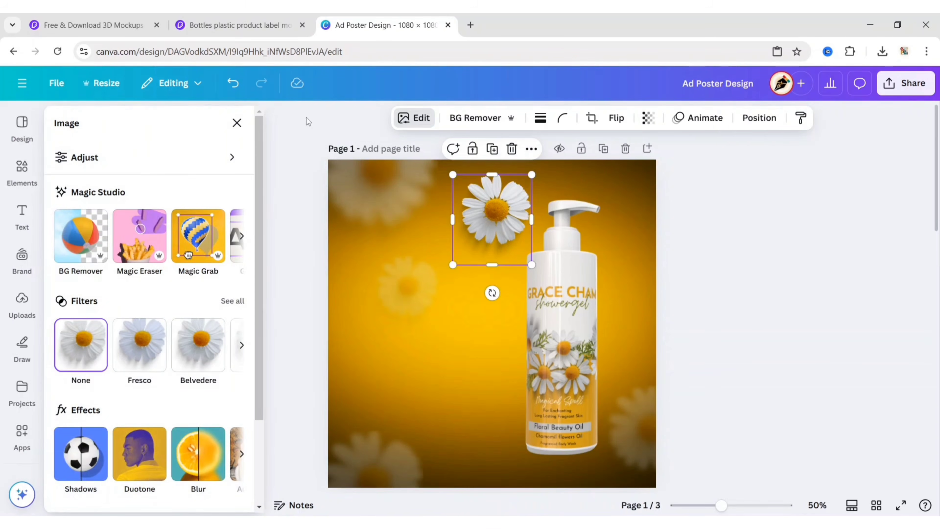
left_click(198, 454)
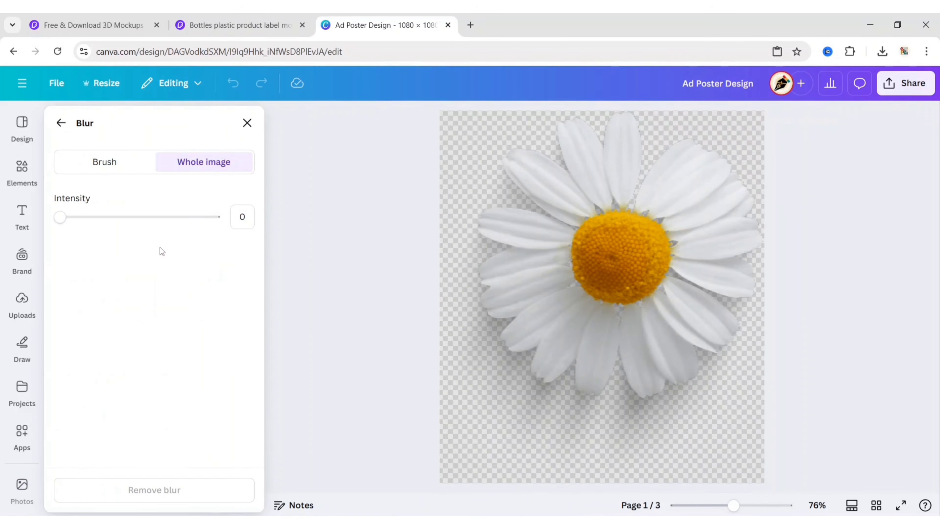
left_click_drag(62, 221, 102, 224)
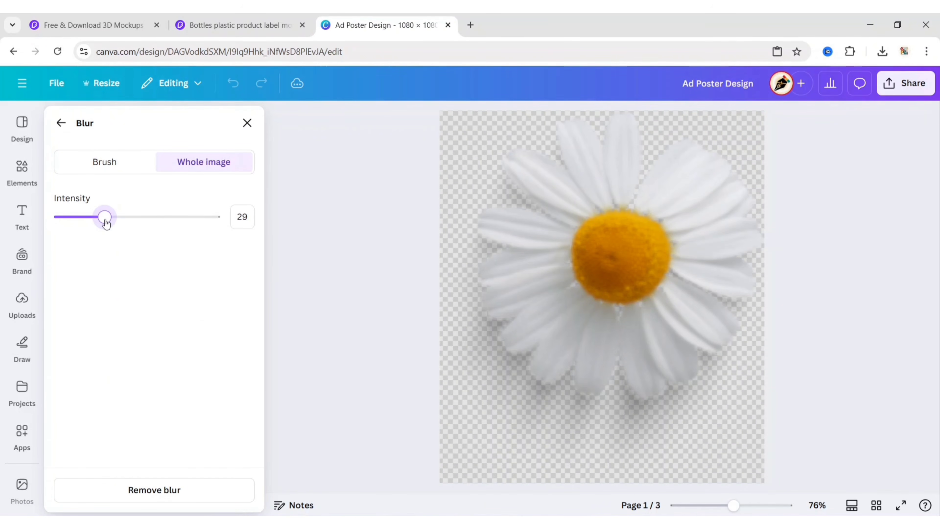
left_click(246, 123)
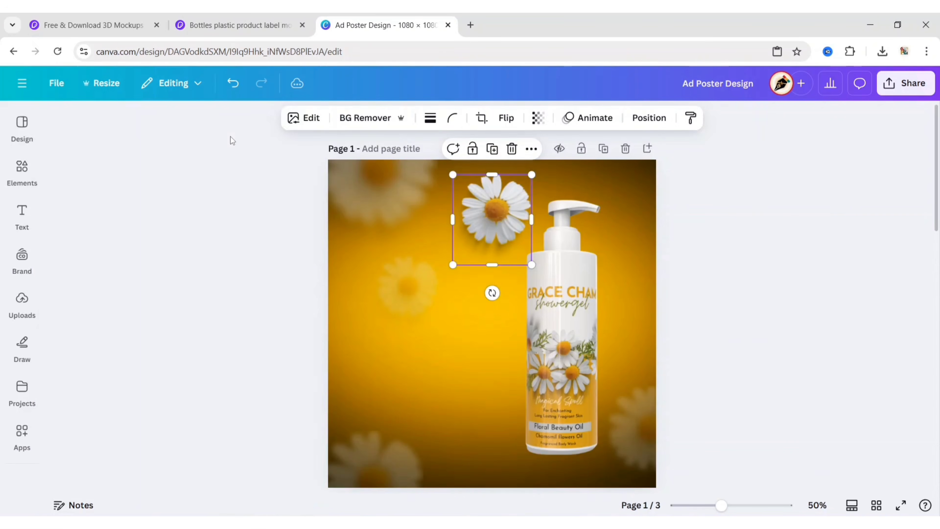
left_click(271, 293)
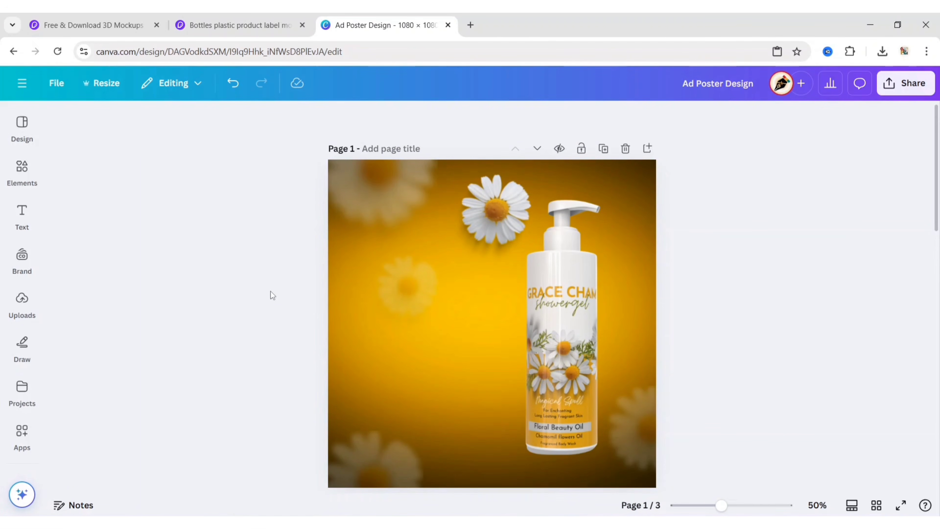
Step: Duplicate the sharp daisy twice, placing a small copy beside the bottle's base and a smaller one below the faded daisy in the page's left half
left_click(476, 219)
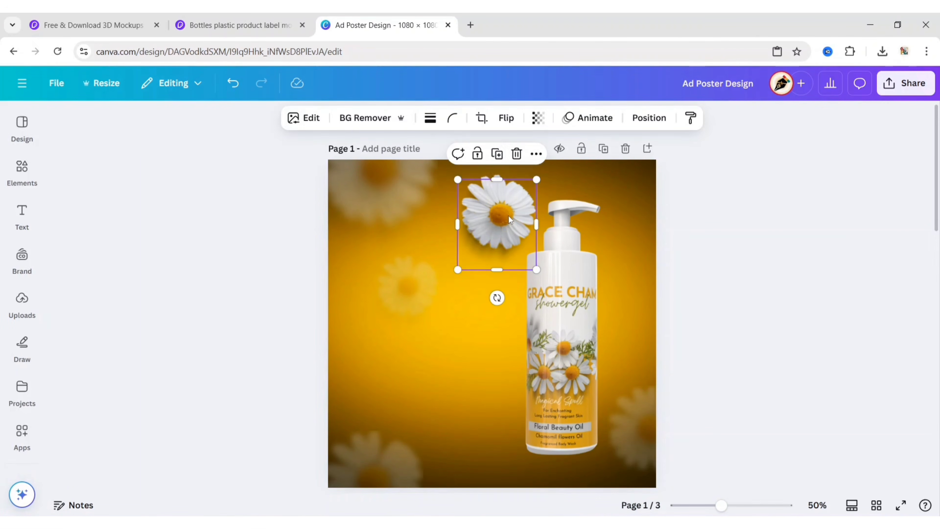
left_click_drag(509, 219, 474, 441)
left_click_drag(505, 476, 475, 412)
left_click_drag(503, 440, 367, 358)
left_click_drag(346, 385, 368, 365)
left_click_drag(386, 387, 388, 390)
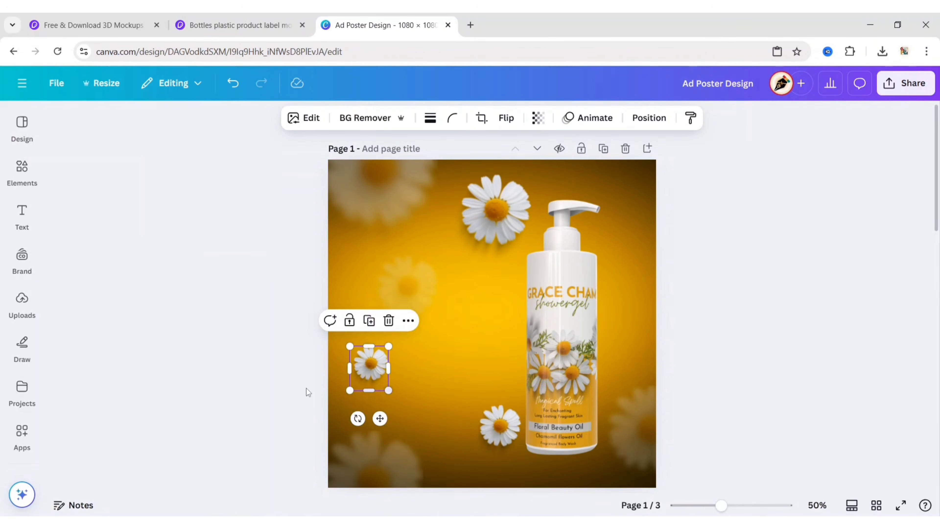
left_click(307, 393)
Step: Duplicate the large daisy beside the pump, shrink the copy and place it in the page's upper-right corner, partly off the edge
left_click_drag(485, 220, 633, 211)
left_click_drag(601, 256, 617, 238)
left_click_drag(640, 202, 634, 204)
Step: Set the whole-image blur intensity of the upper-right corner daisy to 50
left_click(311, 117)
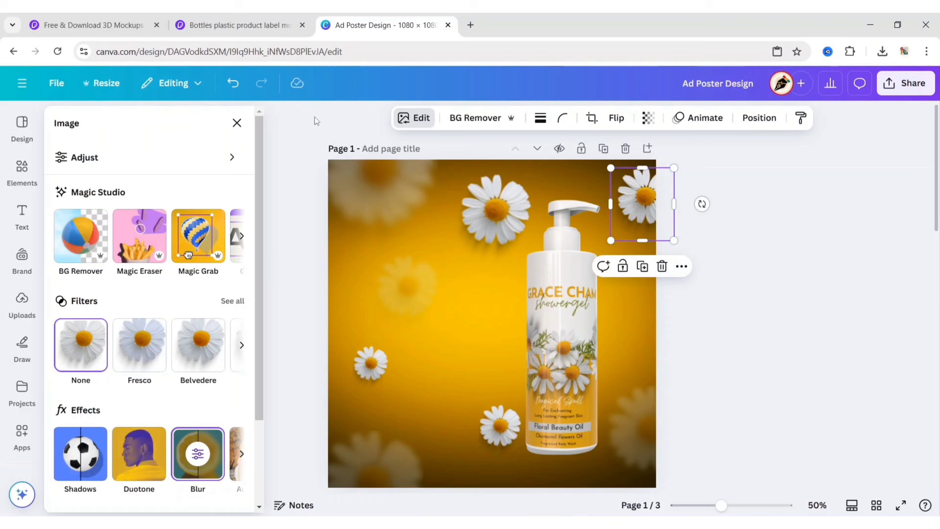
left_click(200, 456)
left_click_drag(113, 223, 141, 223)
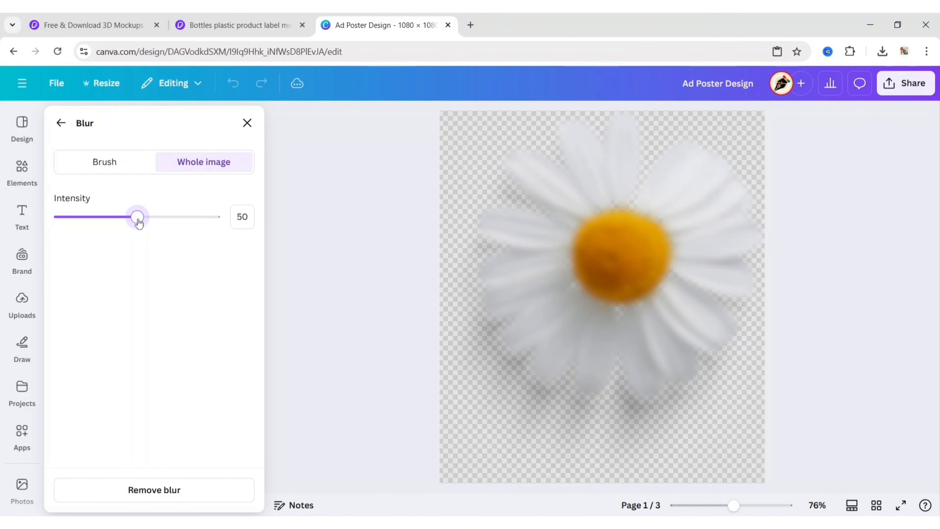
left_click(248, 123)
left_click(278, 285)
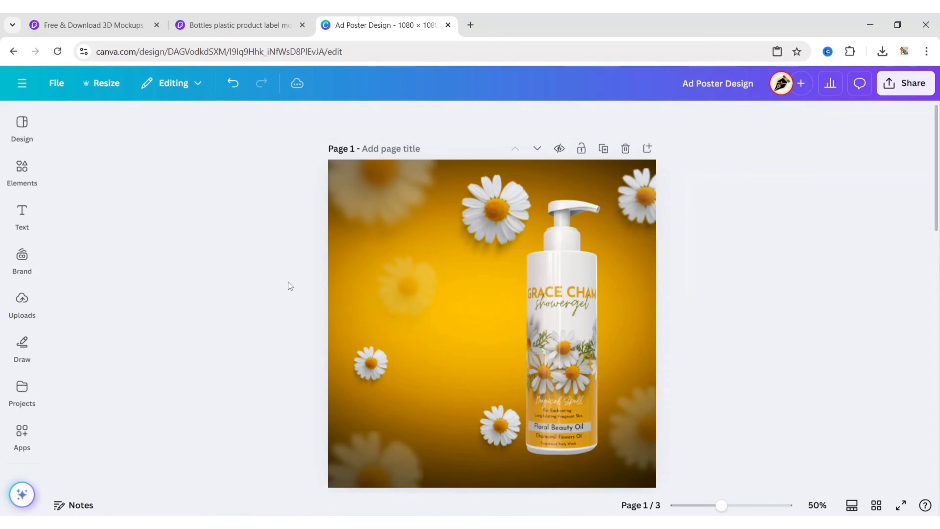
Step: Search the graphics for "shadow" and add the thin, soft black horizontal shadow to the page
left_click(22, 171)
left_click(93, 123)
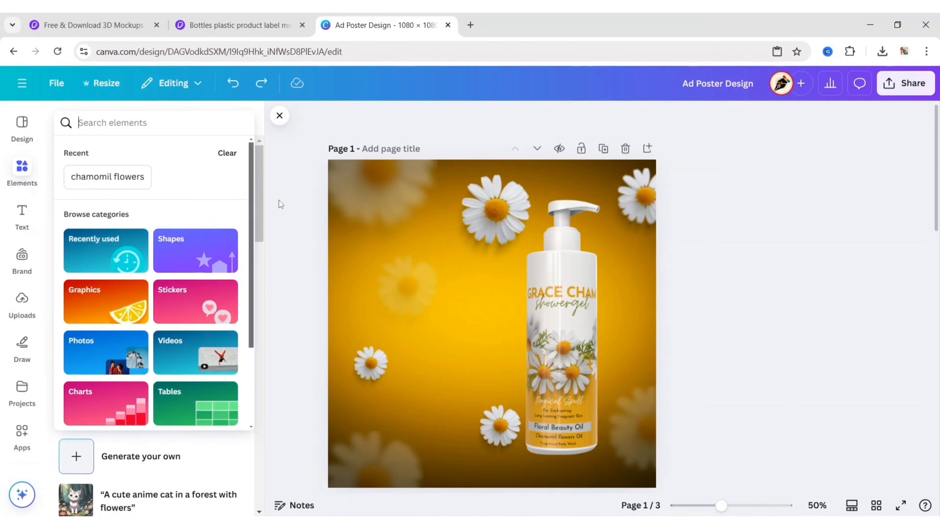
type("shadow")
key("Return")
left_click(108, 153)
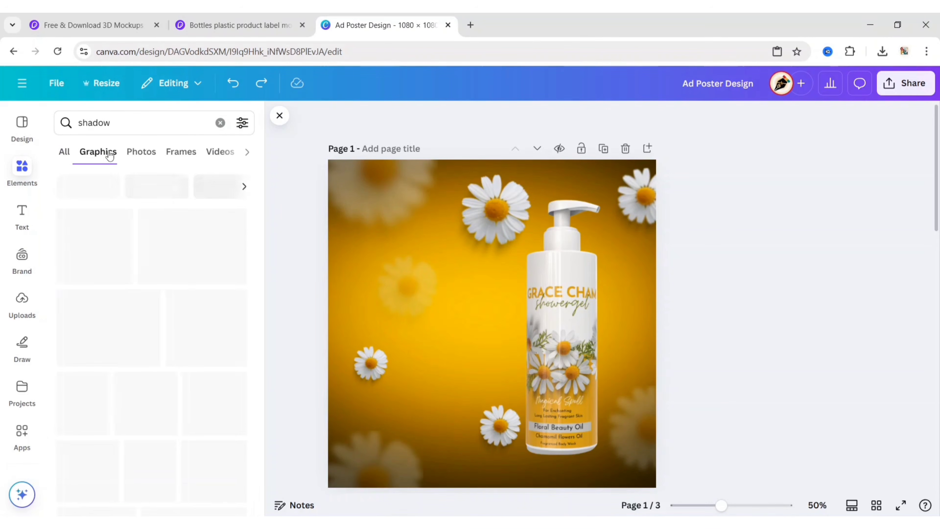
scroll(138, 333, "down", 7)
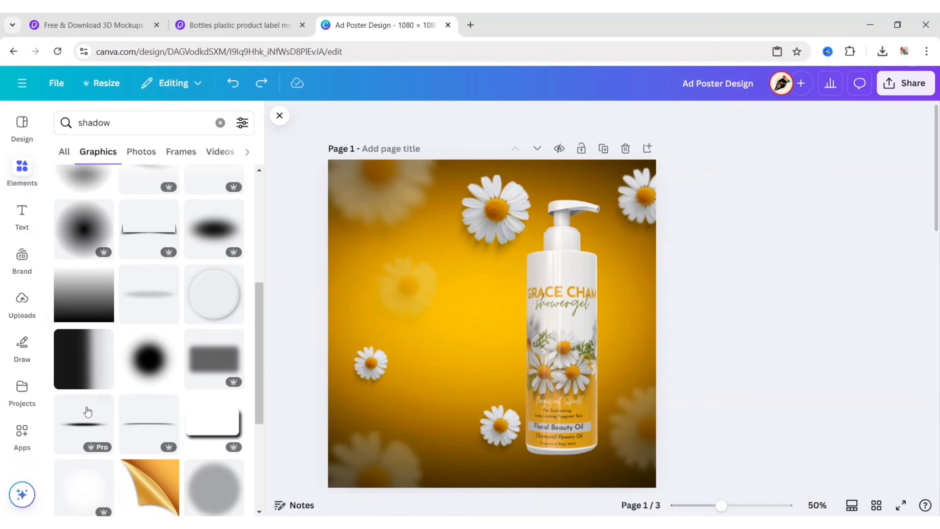
left_click(88, 428)
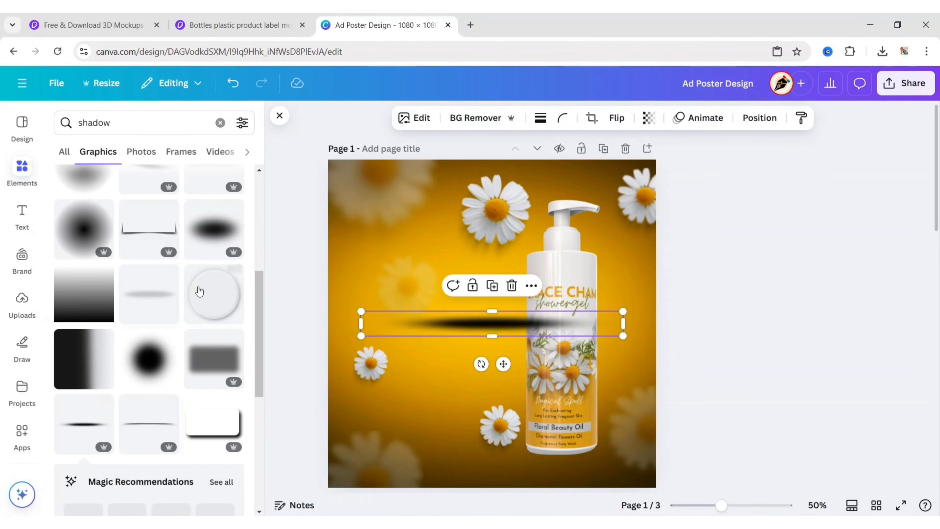
Step: Shrink the black shadow and place it directly under the bottle's base
left_click(279, 115)
left_click_drag(503, 363, 566, 497)
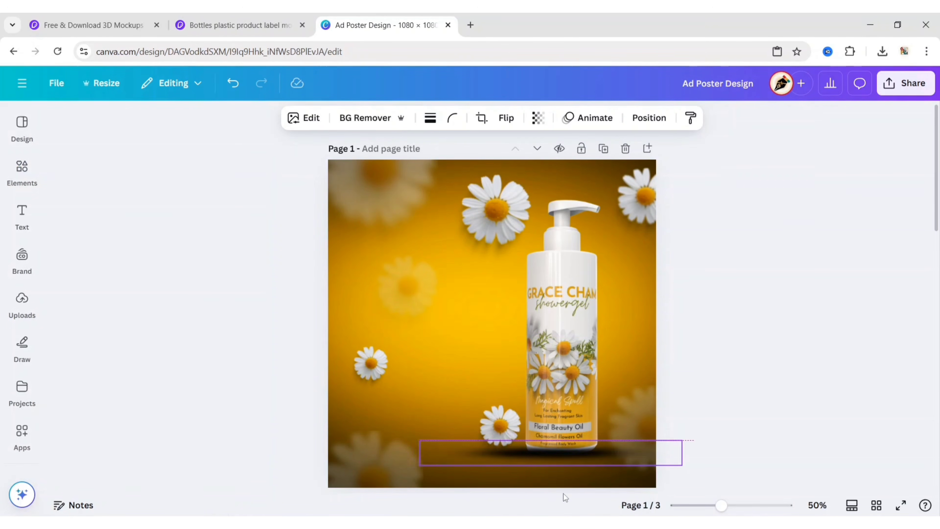
left_click_drag(419, 464, 521, 451)
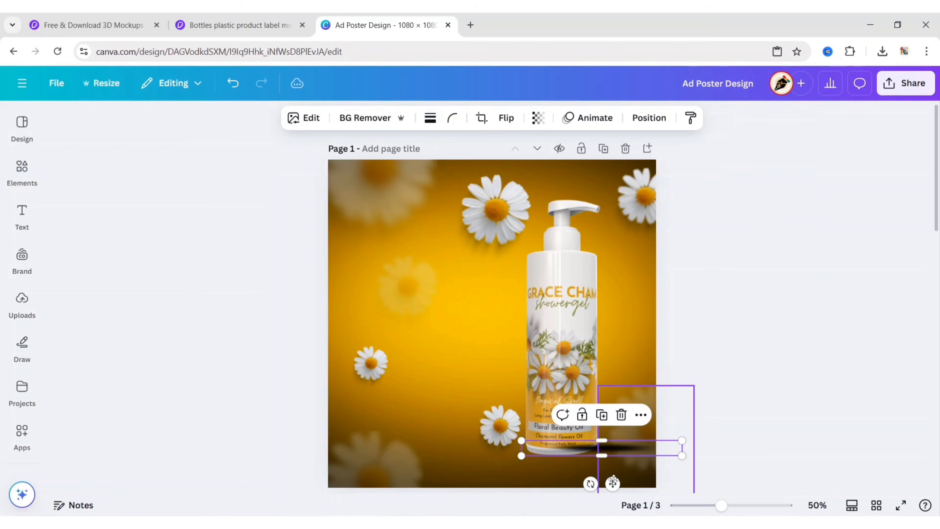
left_click_drag(613, 489, 574, 494)
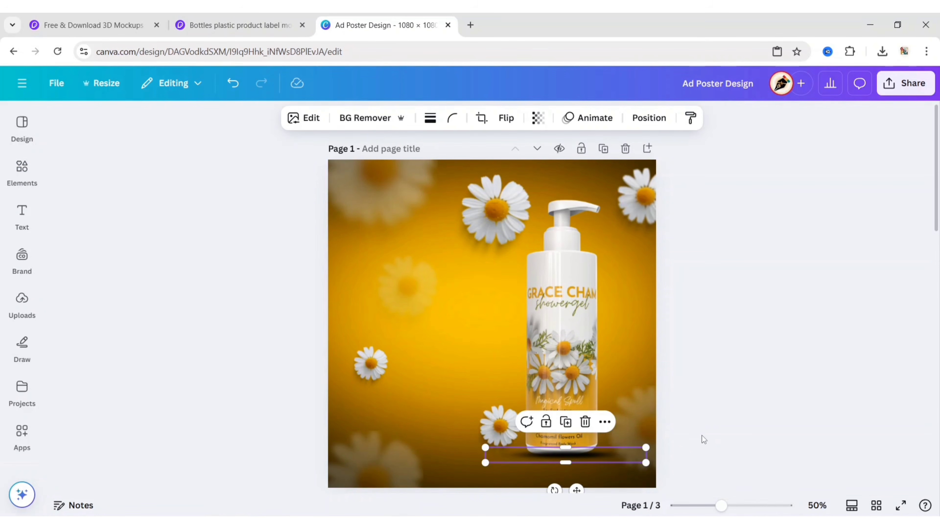
left_click(691, 429)
Step: Narrow the shadow from both ends to fit the bottle's base more closely, undoing the unwanted move in between
left_click(639, 452)
left_click_drag(646, 448, 631, 449)
left_click_drag(570, 490, 575, 489)
left_click(233, 83)
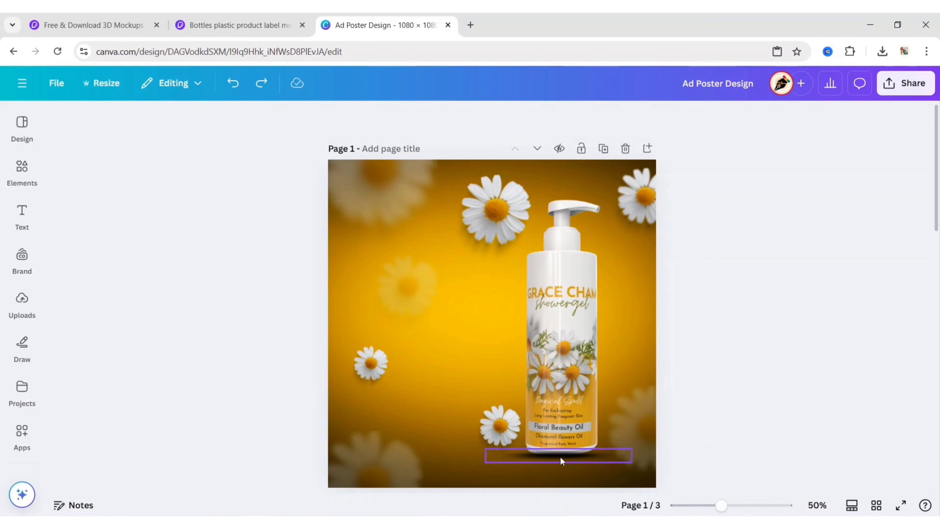
left_click_drag(487, 463, 495, 462)
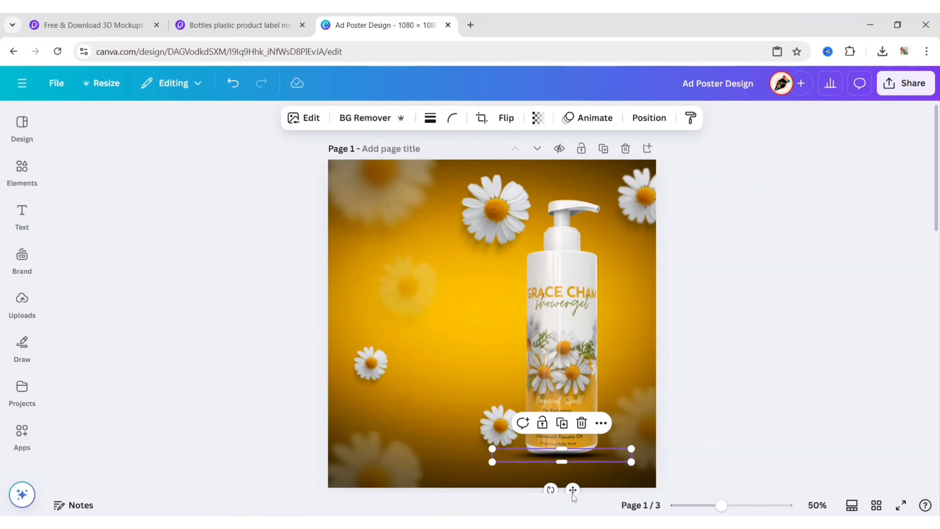
left_click_drag(570, 489, 582, 491)
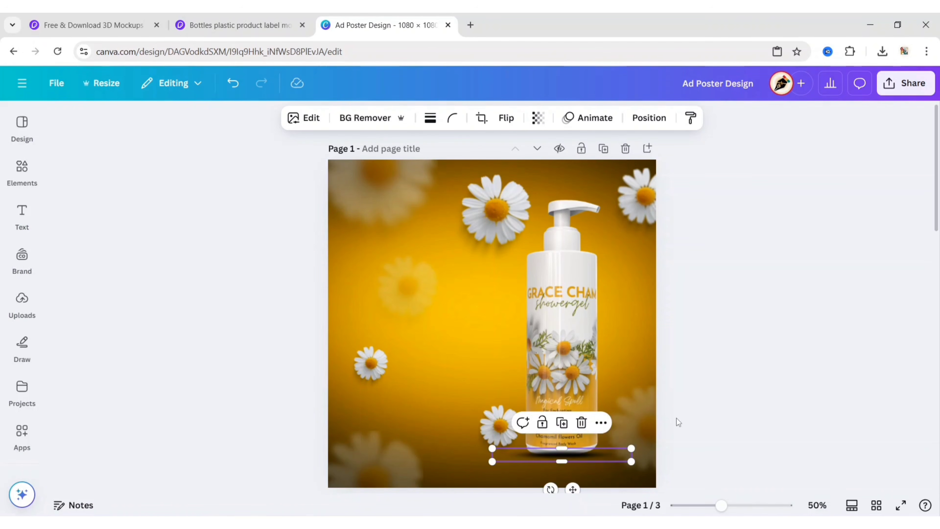
left_click(686, 410)
Step: Search the graphics for "black transparent gradient" and add the curved black fade with its dark edge at the top
left_click(21, 170)
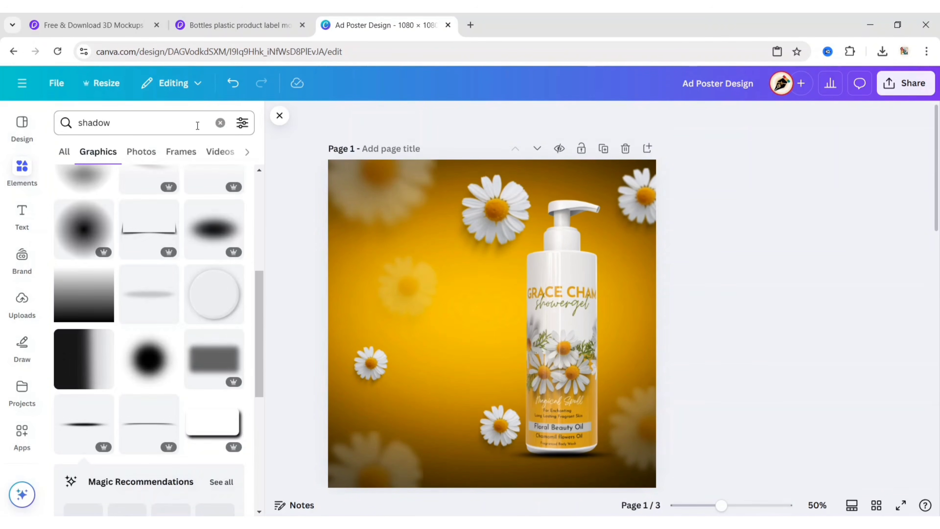
left_click(216, 123)
type("black t")
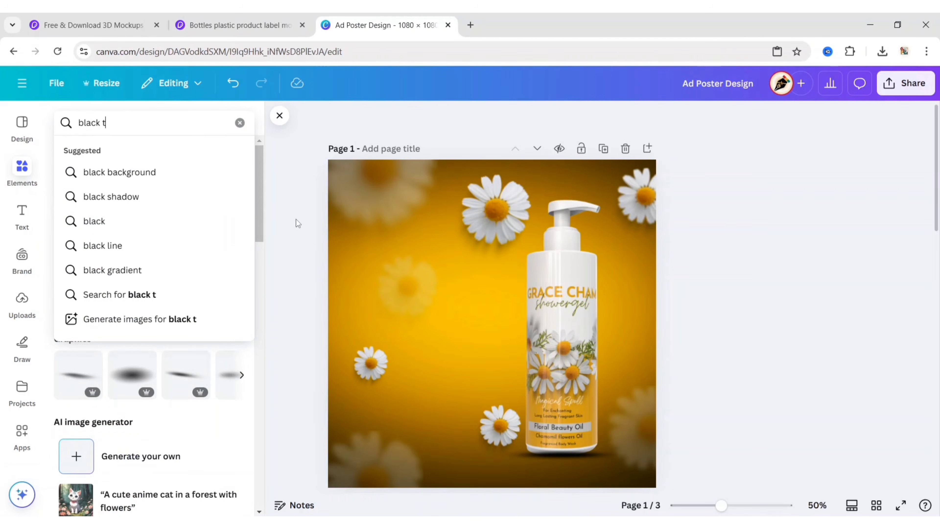
type("ransparent gradient")
key("Return")
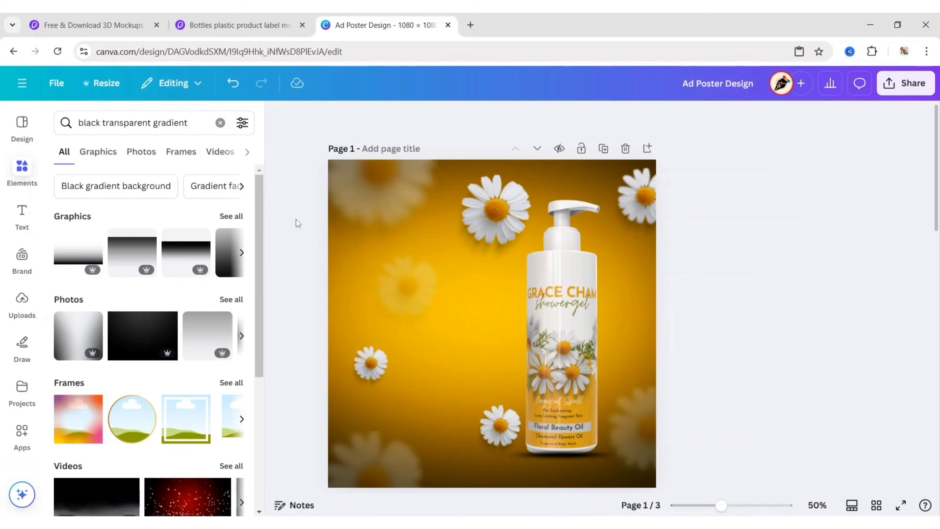
left_click(106, 158)
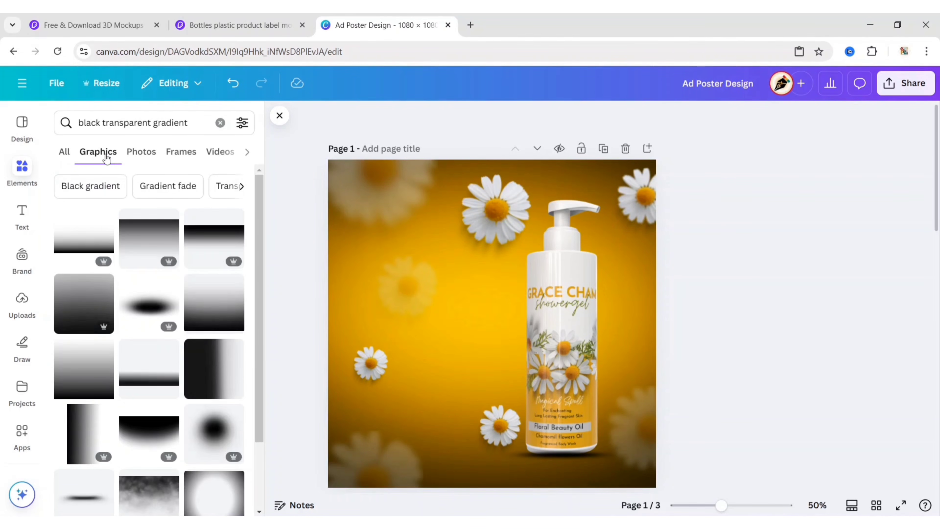
scroll(159, 294, "down", 10)
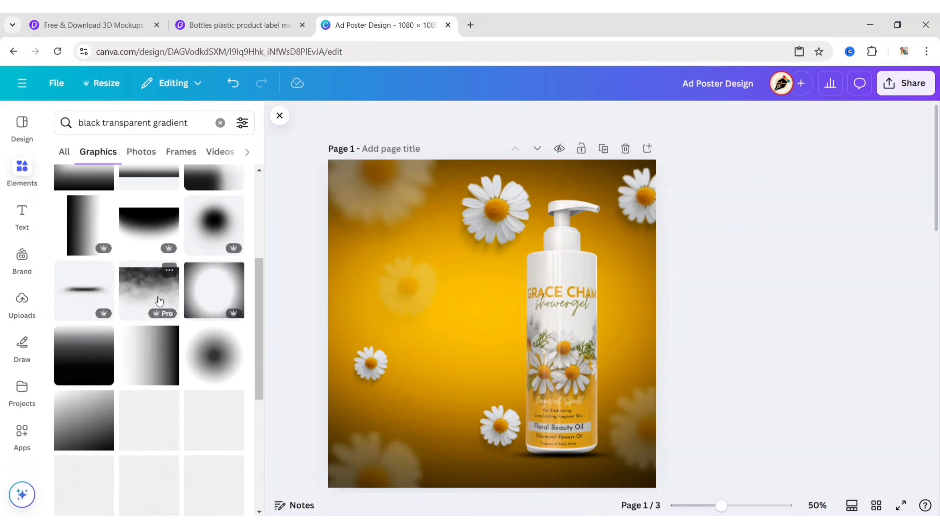
left_click(165, 355)
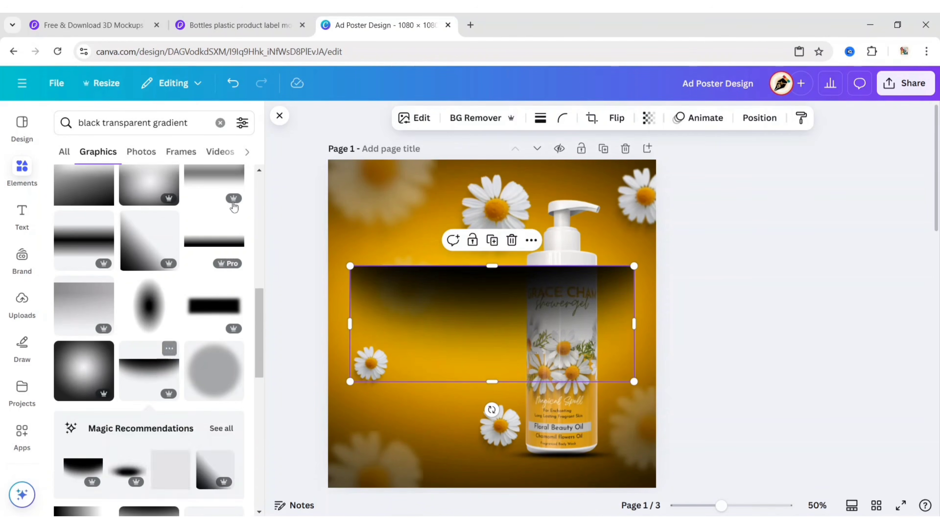
Step: Flip the black gradient vertically, enlarge it to the full page width and lower it partly past the page's bottom edge
left_click(279, 115)
left_click(511, 112)
left_click(509, 174)
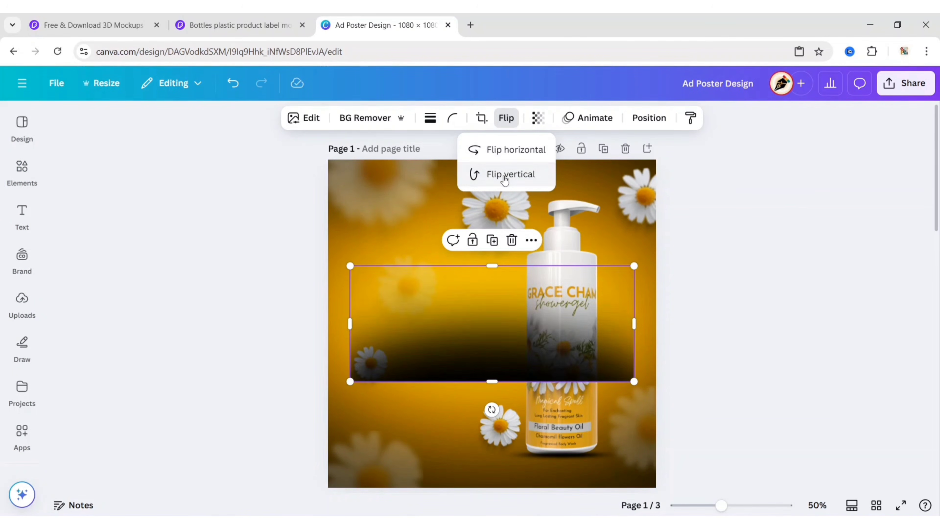
left_click_drag(493, 344, 469, 445)
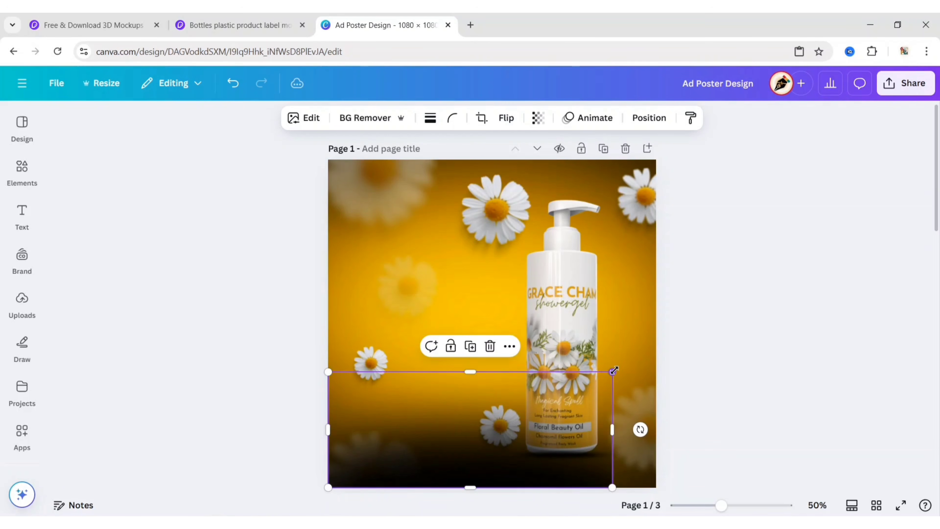
left_click_drag(612, 371, 655, 354)
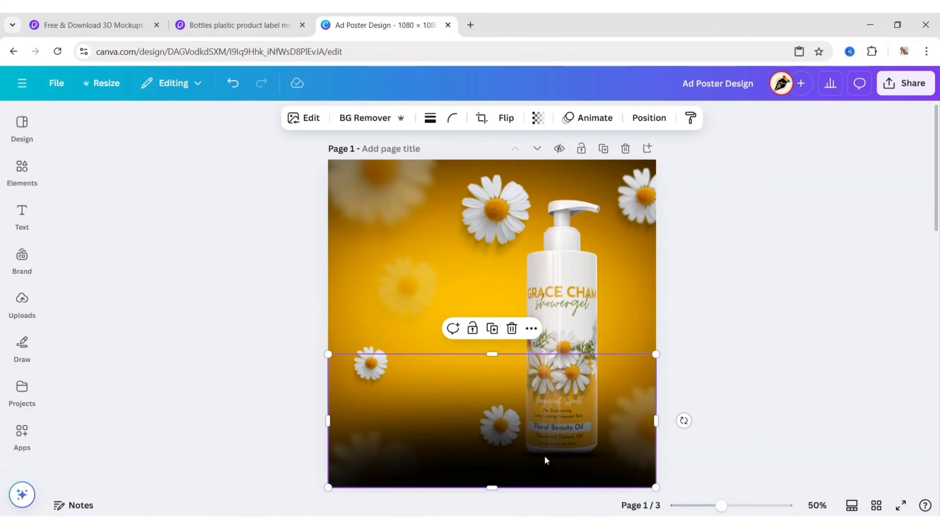
left_click_drag(522, 476, 520, 494)
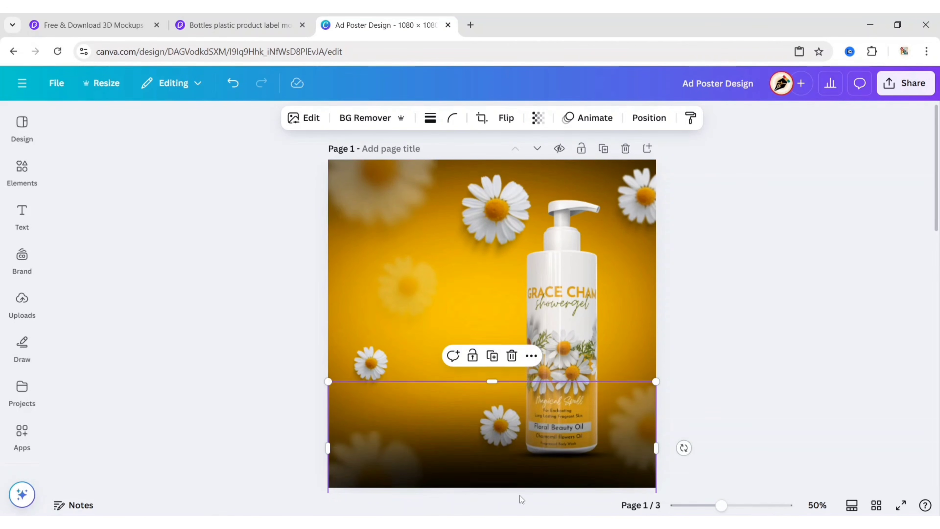
left_click(701, 359)
left_click(21, 217)
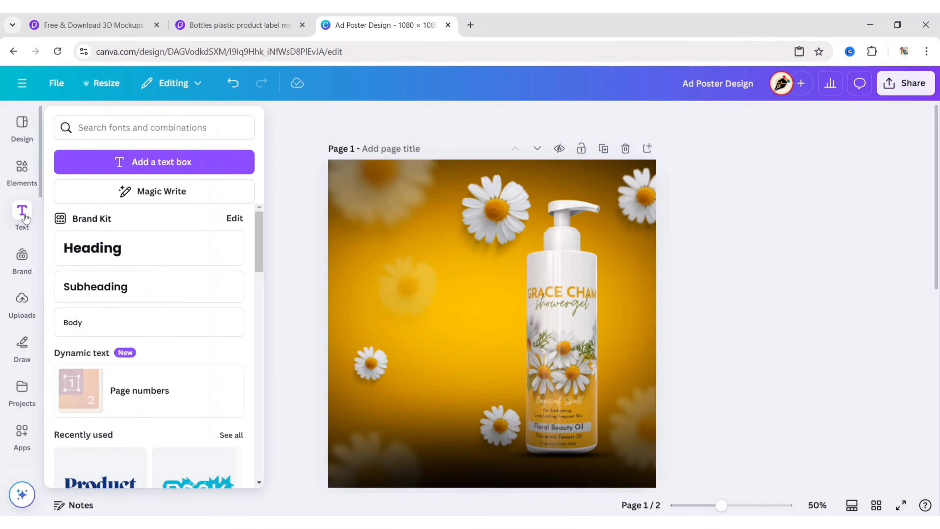
left_click(122, 245)
type("G")
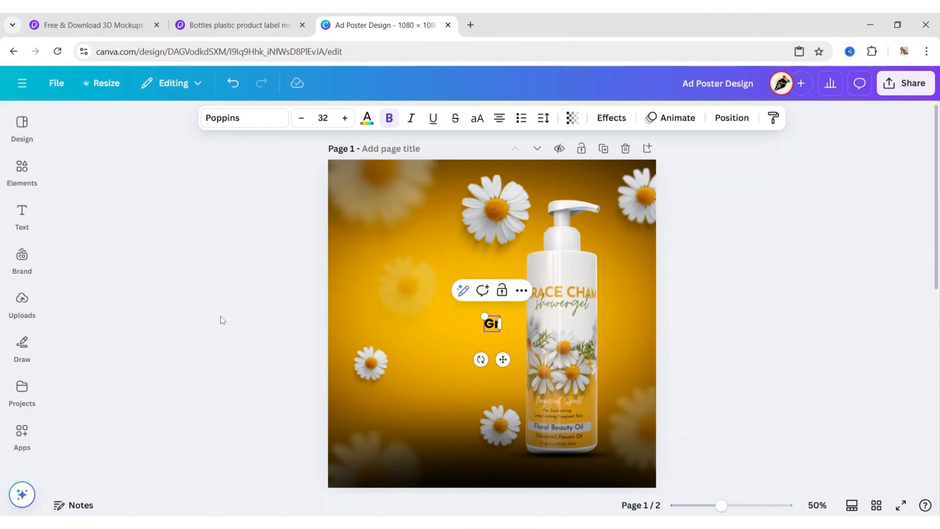
type("race Cham")
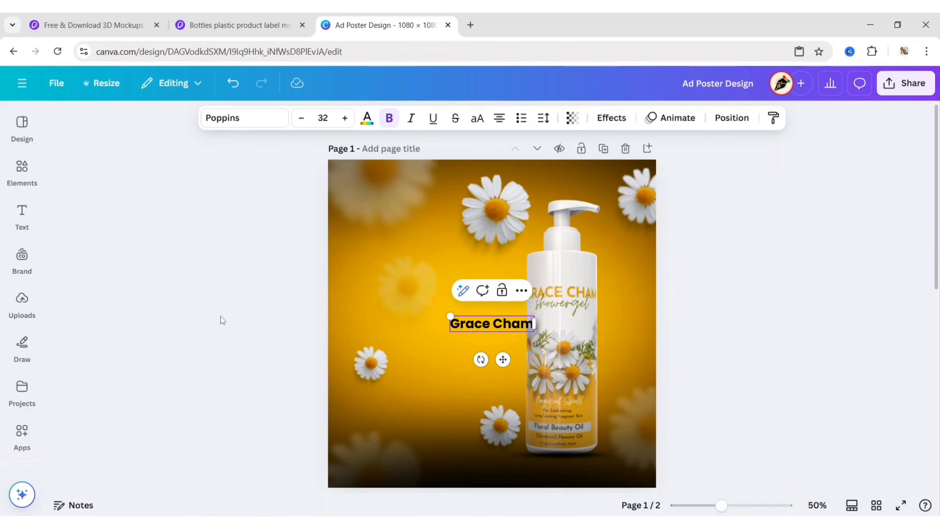
left_click(477, 118)
Step: Set the GRACE CHAM heading in Josefin Sans Bold at size 50
left_click(251, 121)
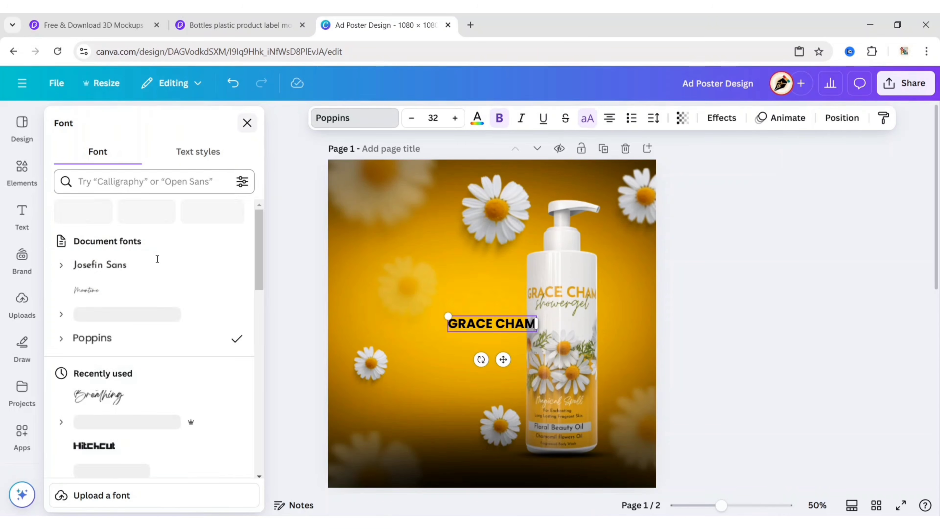
left_click(60, 265)
left_click(61, 264)
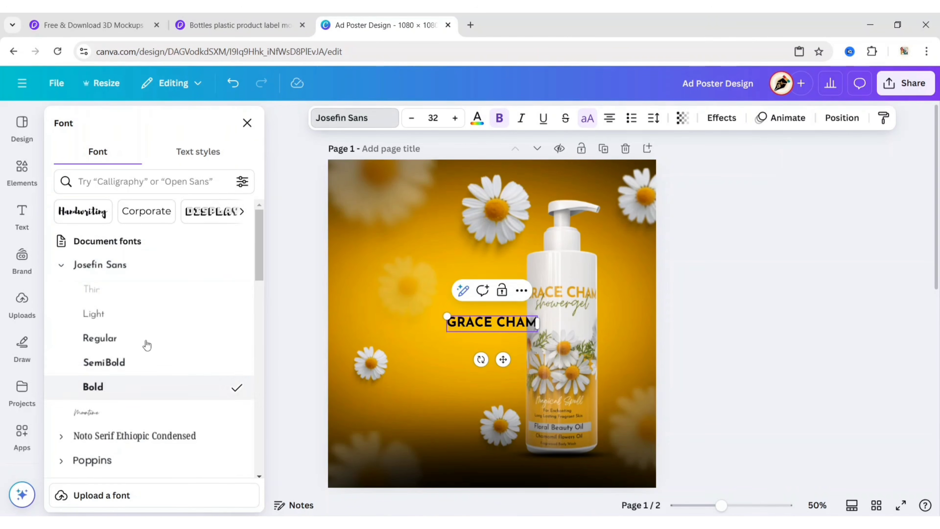
left_click(247, 122)
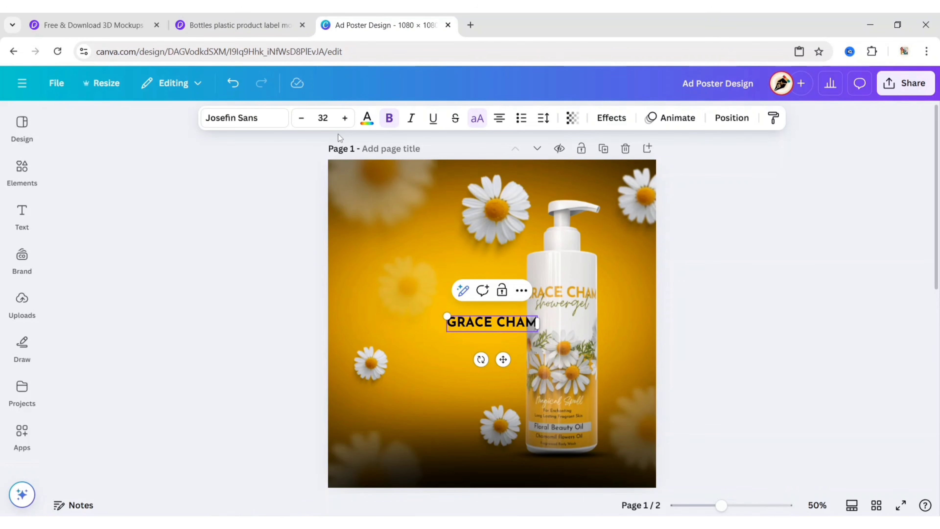
left_click(322, 118)
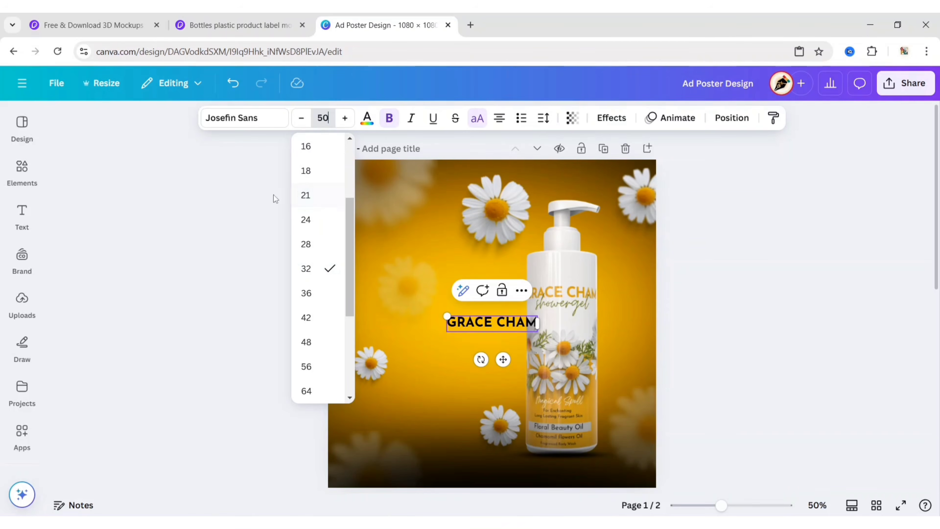
type("50")
key("Return")
Step: Set the GRACE CHAM heading's letter spacing to -50 and its text color to white
left_click(543, 117)
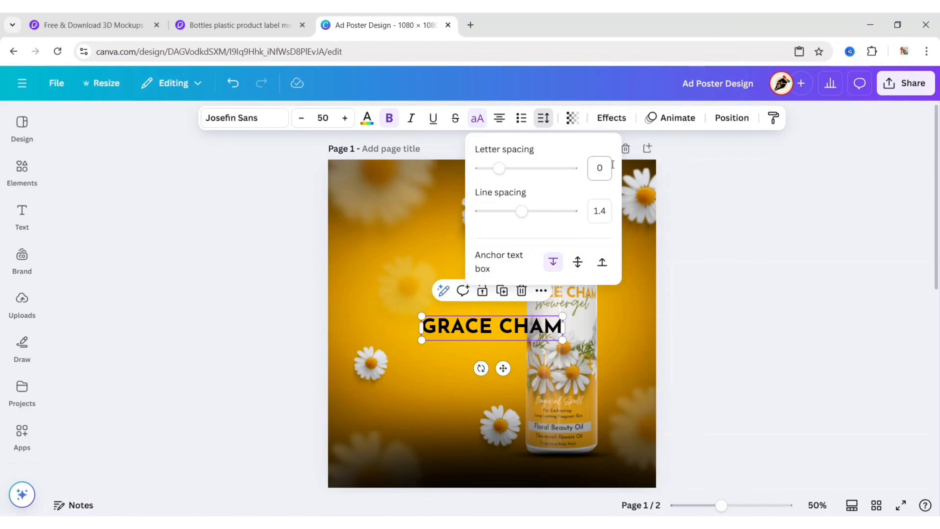
type("-50")
key("Tab")
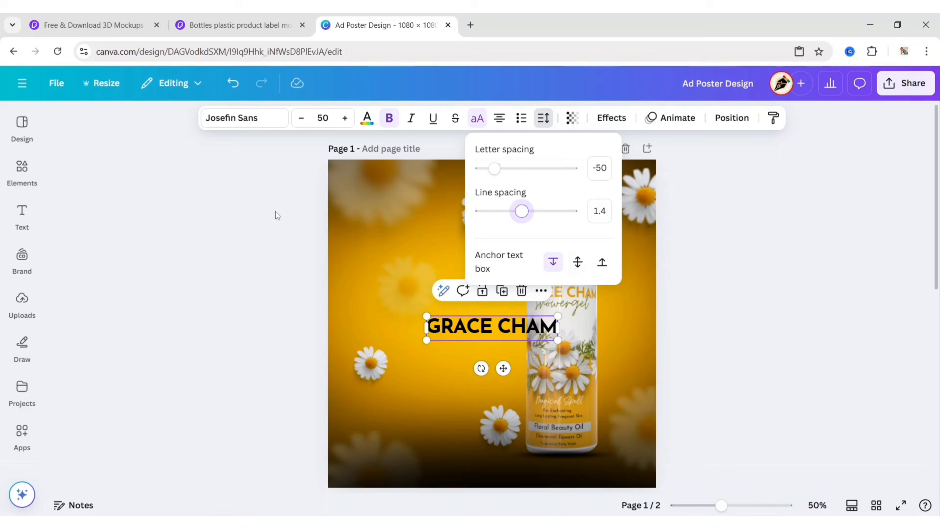
left_click(367, 118)
left_click(200, 216)
left_click(294, 231)
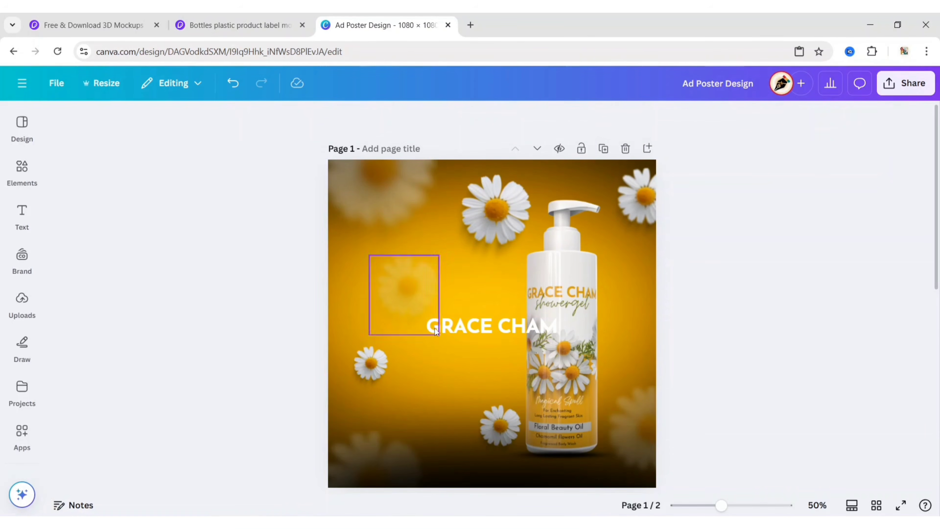
Step: Move the GRACE CHAM heading into the empty space left of the bottle, over the faded daisy
left_click(518, 328)
left_click_drag(518, 328, 460, 292)
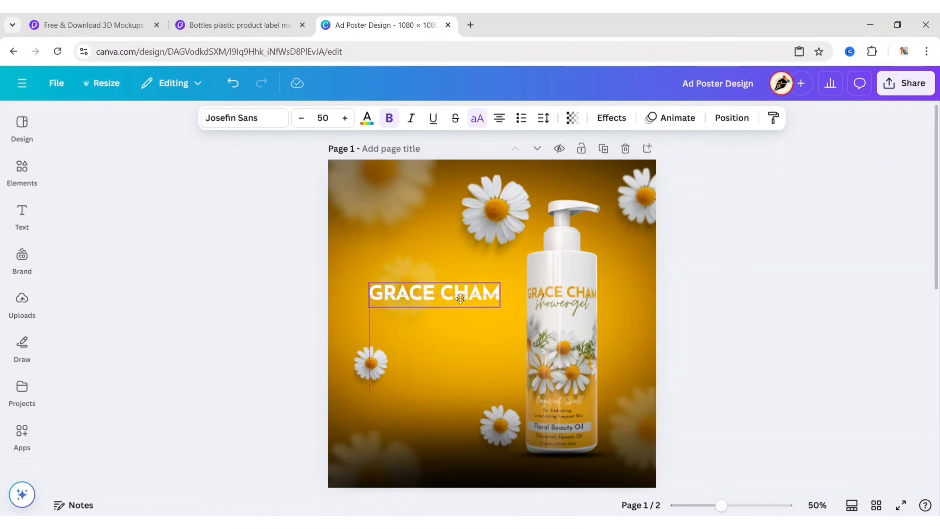
left_click(238, 275)
Step: Add a second heading reading "showergel"
left_click(23, 218)
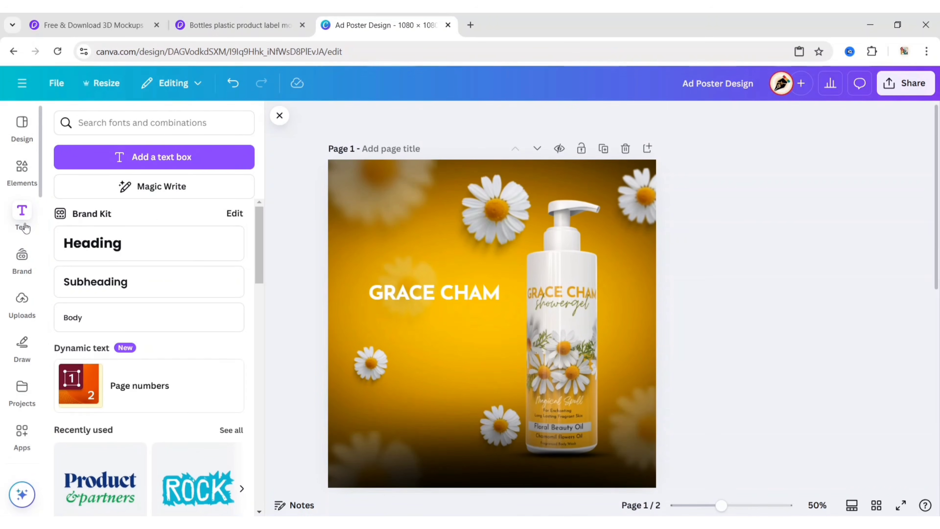
left_click(121, 252)
left_click(296, 241)
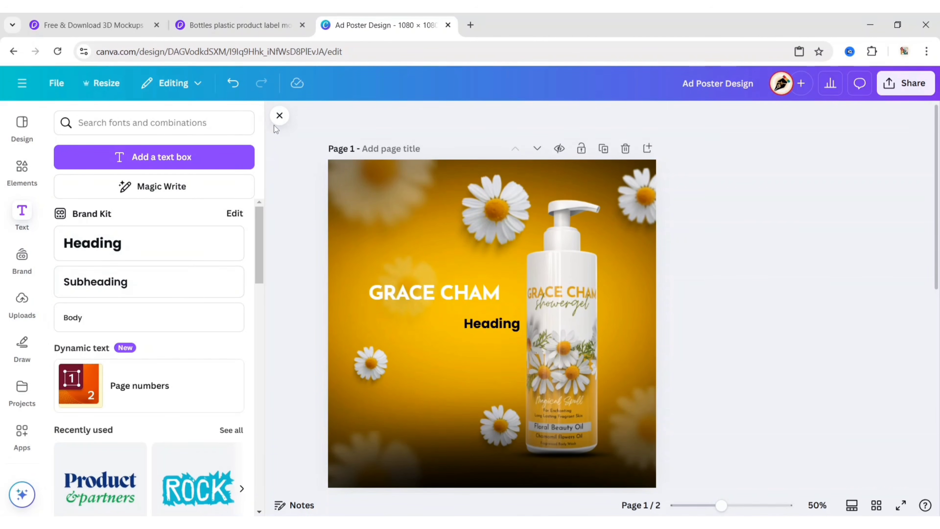
left_click(280, 116)
double_click(489, 327)
type("sho")
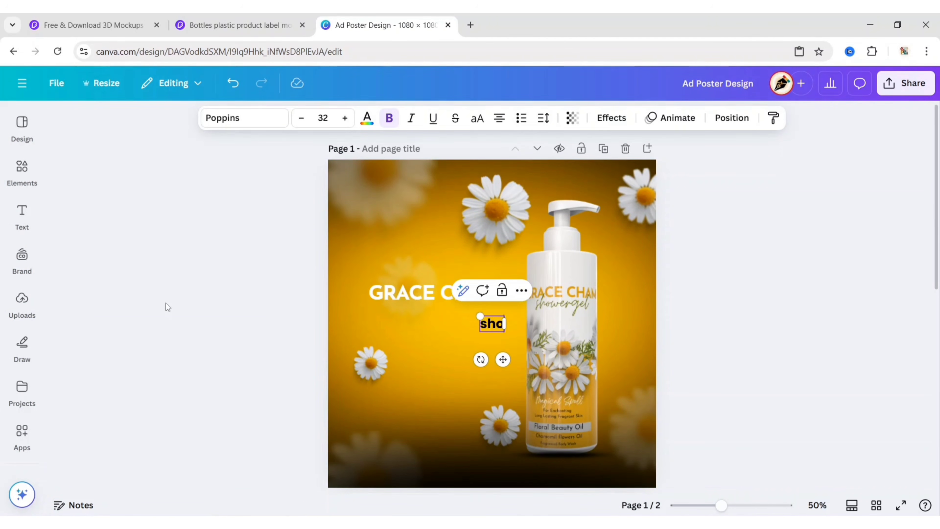
type("wergel")
Step: Set the showergel heading in the Moontime font at size 80
left_click(218, 124)
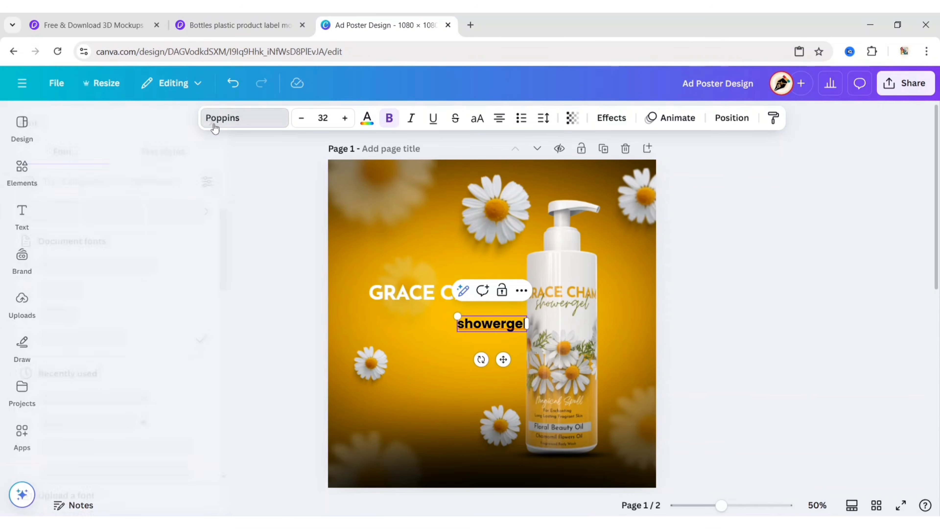
left_click(108, 291)
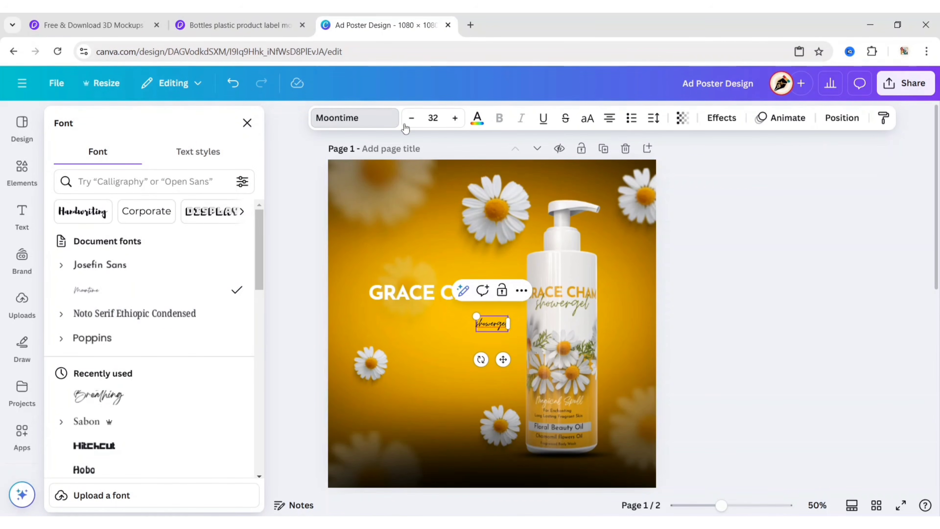
left_click(248, 122)
left_click(322, 117)
type("8")
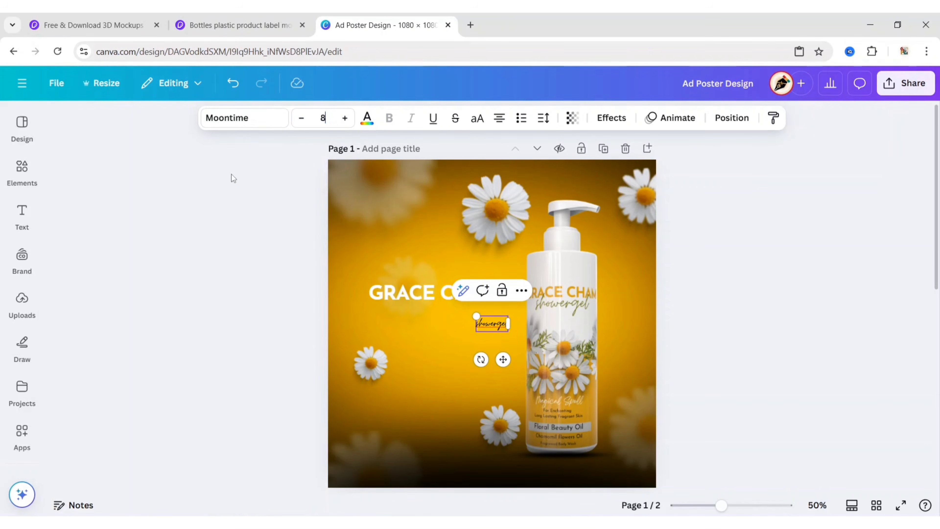
type("0")
left_click(231, 174)
Step: Color the showergel text white and place it just below GRACE CHAM, slightly overlapping it
left_click(499, 342)
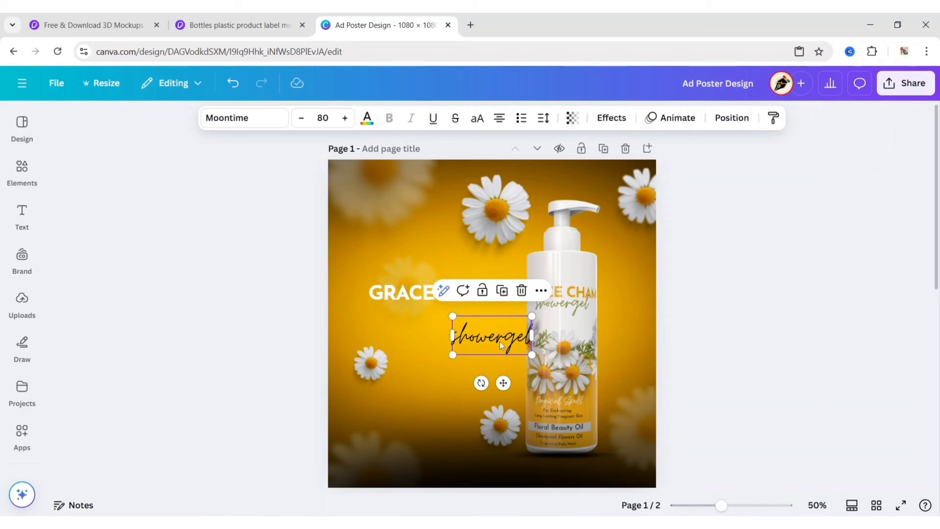
left_click(366, 118)
left_click(195, 214)
left_click(237, 122)
left_click_drag(503, 383, 442, 356)
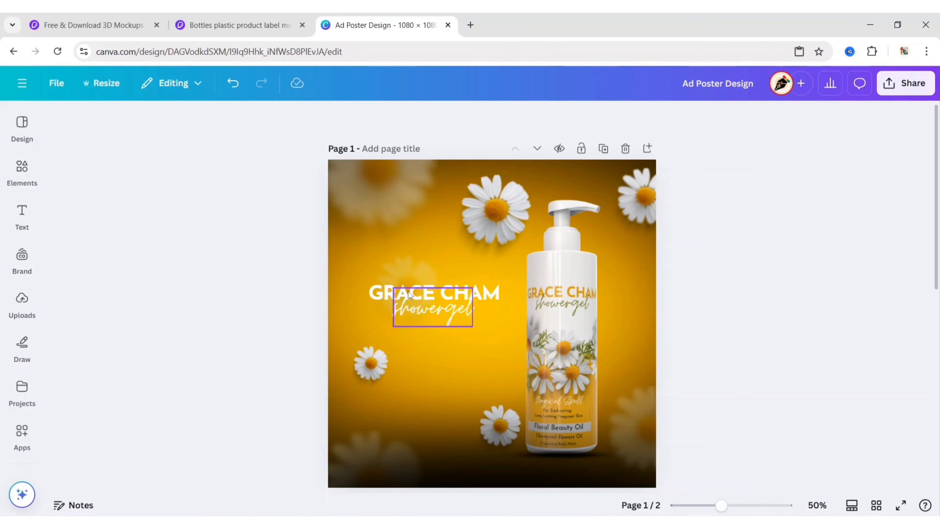
Step: Group the GRACE CHAM heading with the showergel text
left_click(407, 294)
left_click(408, 316, "shift")
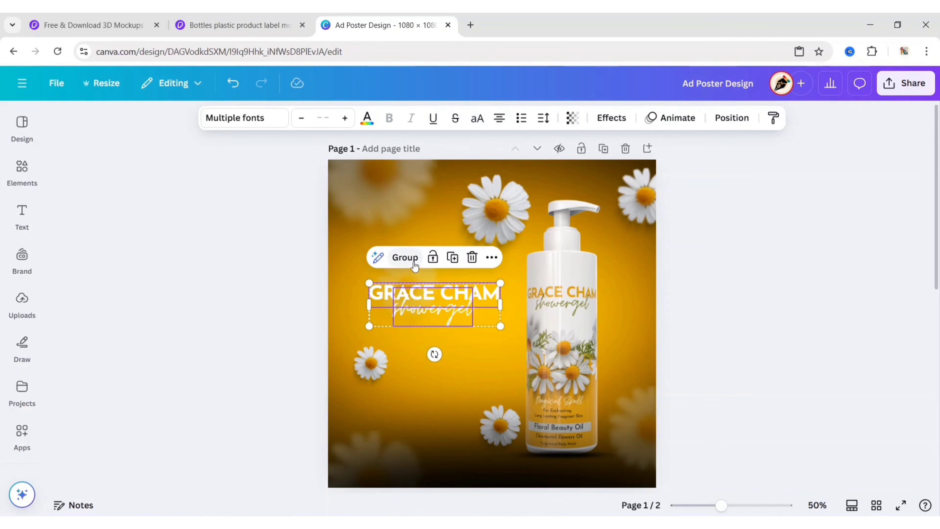
left_click(237, 256)
Step: Add a new heading reading "20"
left_click(22, 217)
left_click(142, 256)
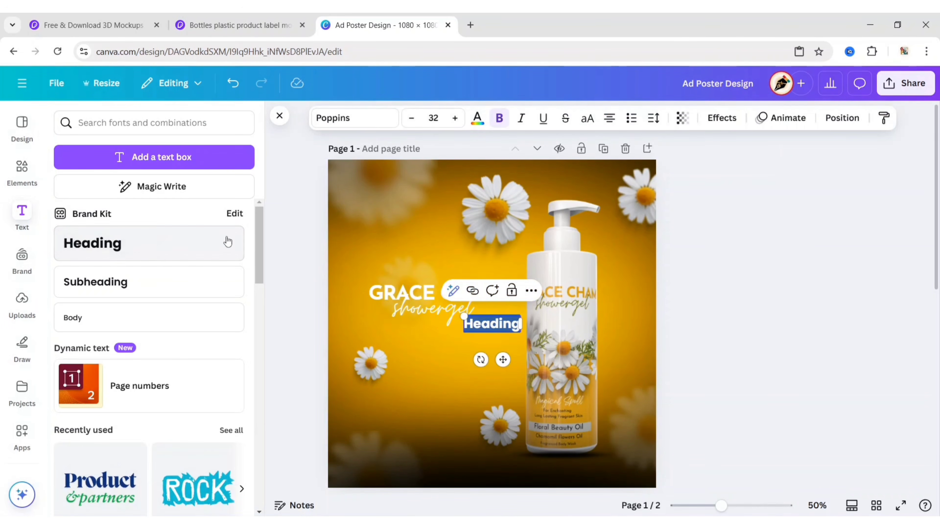
left_click(279, 115)
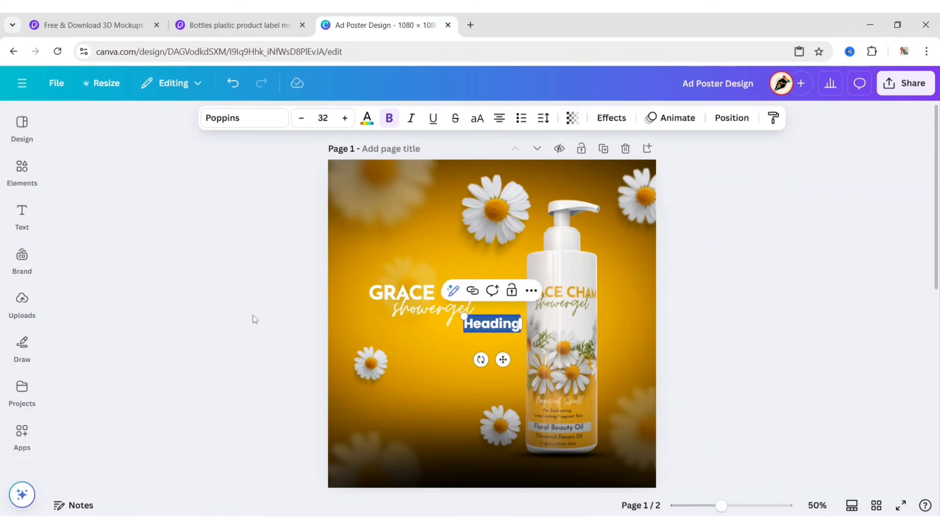
type("20")
Step: Set the 20 in Noto Serif Ethiopic Condensed at size 180
left_click(258, 118)
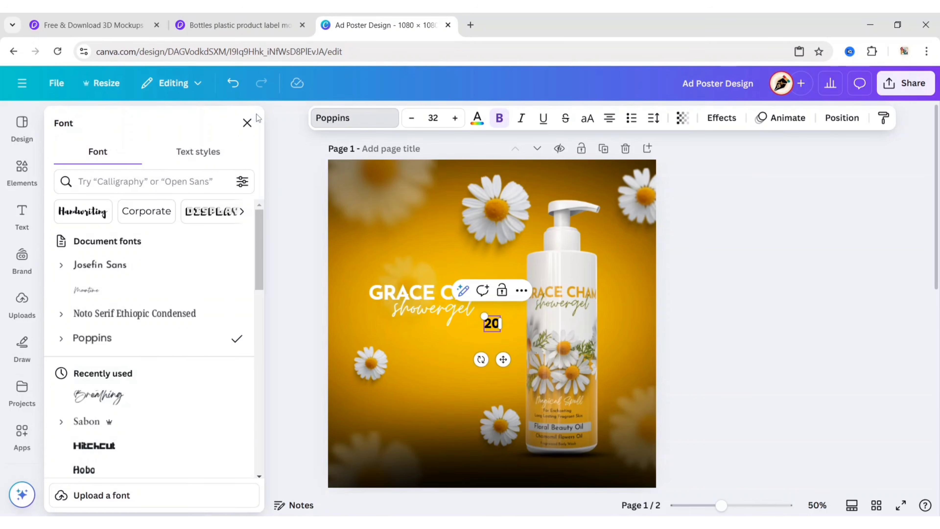
left_click(159, 314)
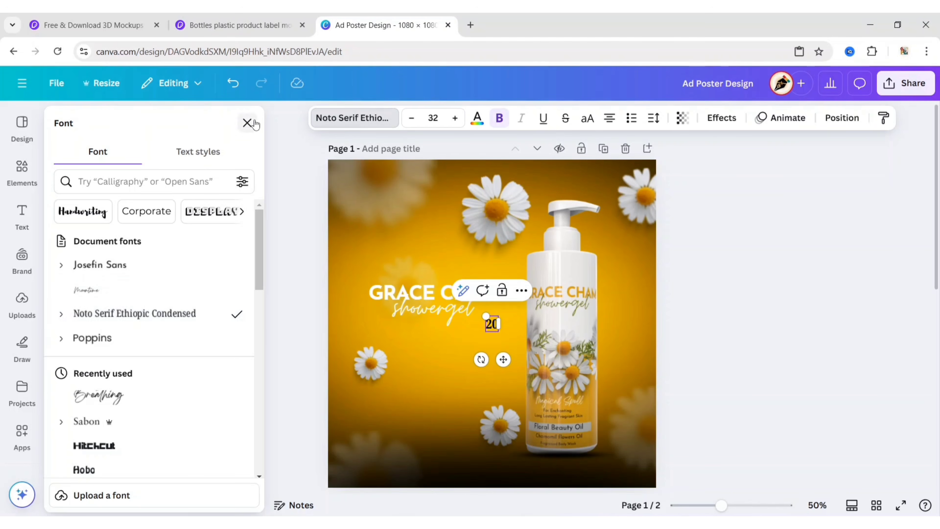
left_click(247, 123)
left_click(322, 118)
type("18")
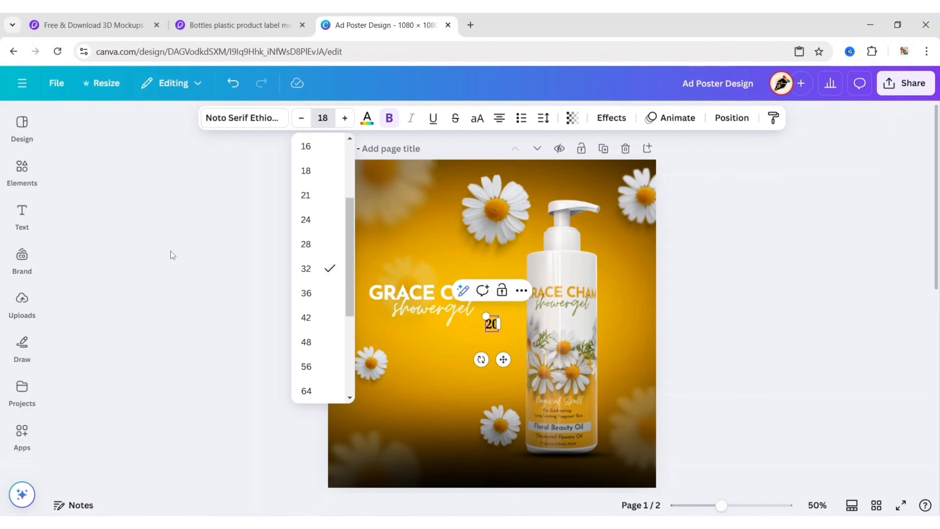
type("0")
left_click(170, 251)
Step: Place the 20 below the showergel text in white, with bold turned off
left_click(491, 357)
left_click_drag(491, 356, 423, 357)
left_click(367, 118)
left_click(207, 219)
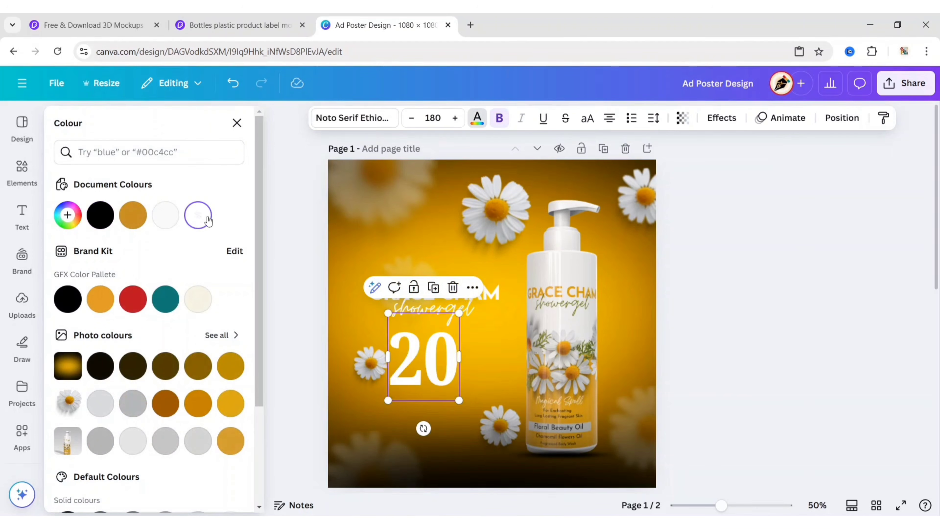
key("Escape")
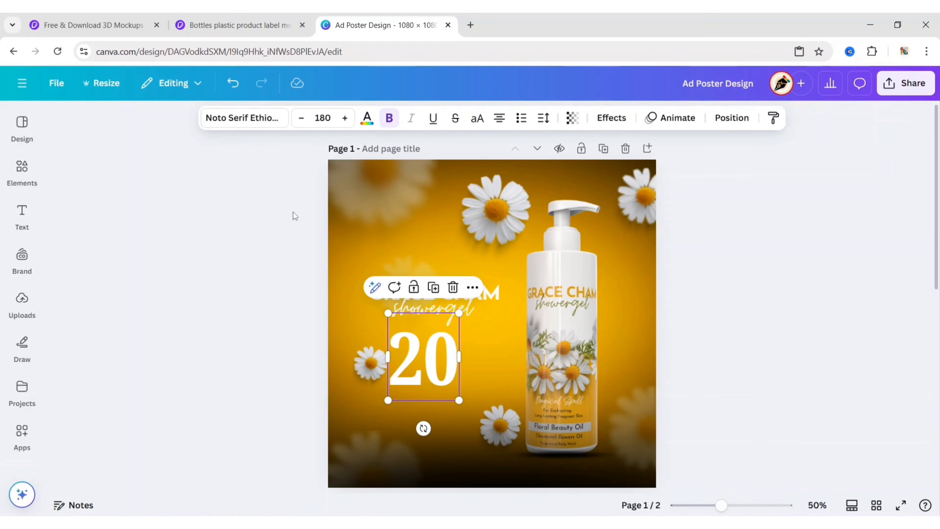
left_click(389, 118)
left_click_drag(407, 378, 401, 379)
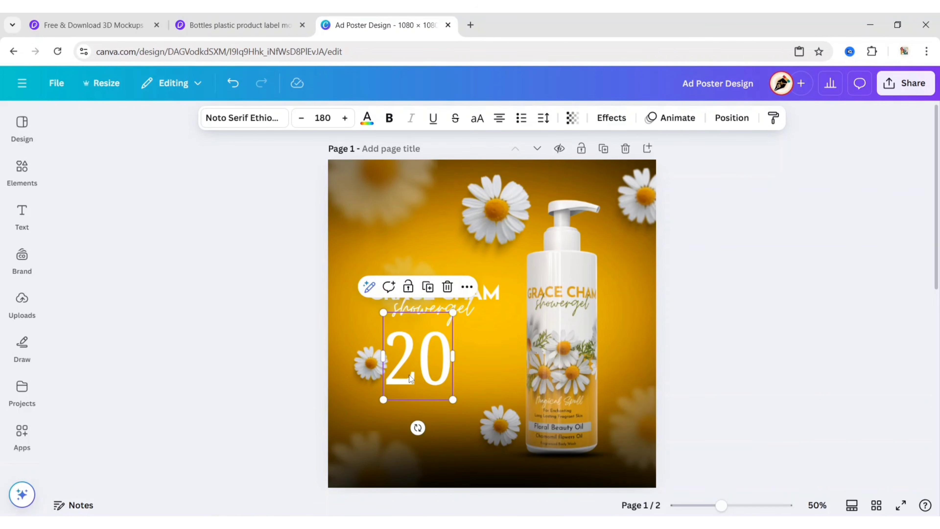
Step: Duplicate the 20, change the copy to "%" at size 50 and place it directly right of the number
left_click(422, 292)
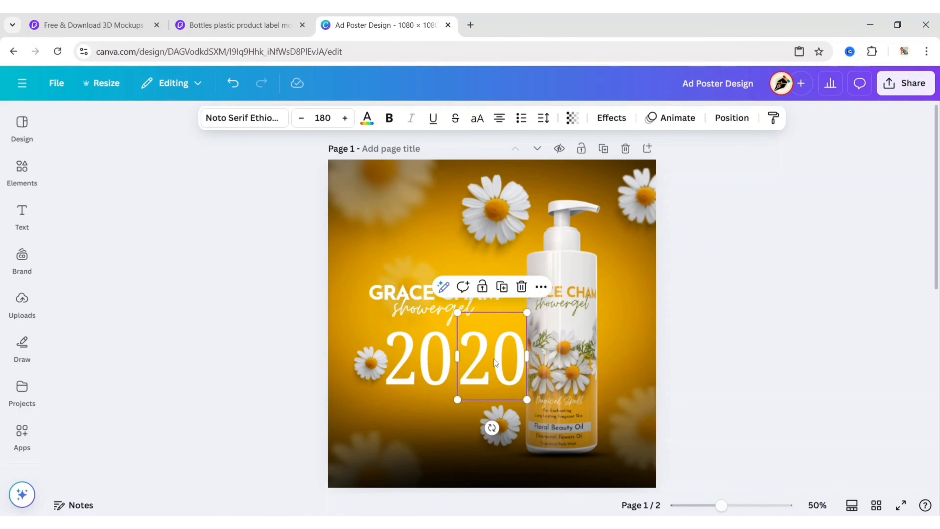
type("%")
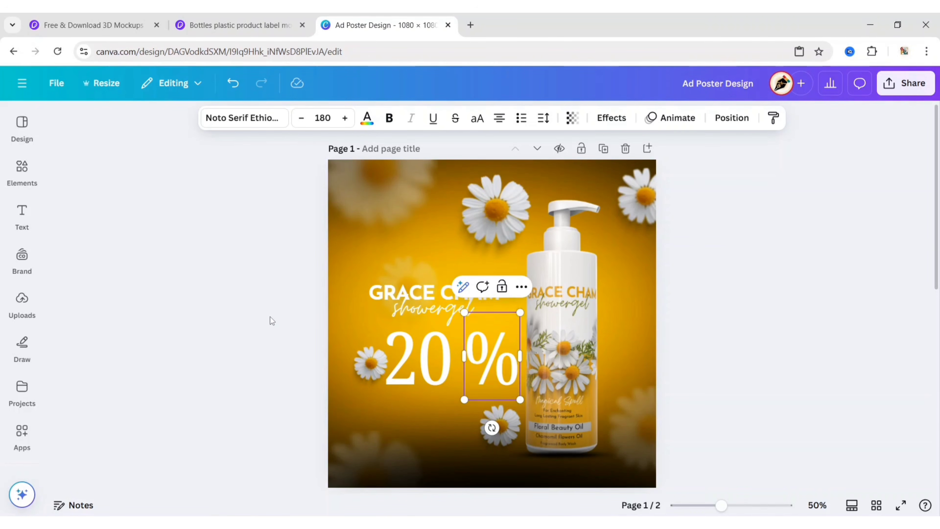
left_click(316, 119)
type("50")
left_click(208, 262)
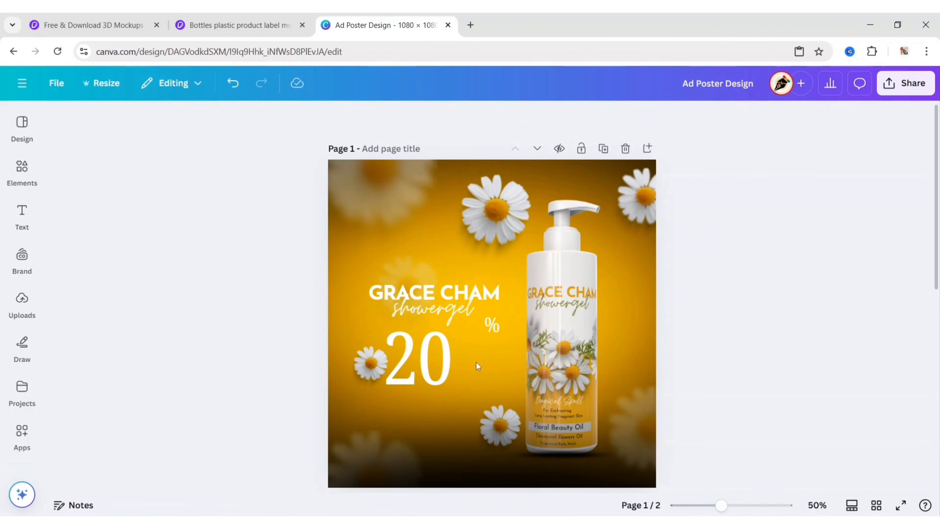
left_click_drag(488, 326, 461, 360)
Step: Duplicate the % sign just below itself and change the copy to an uppercase "OFF"
left_click(469, 317)
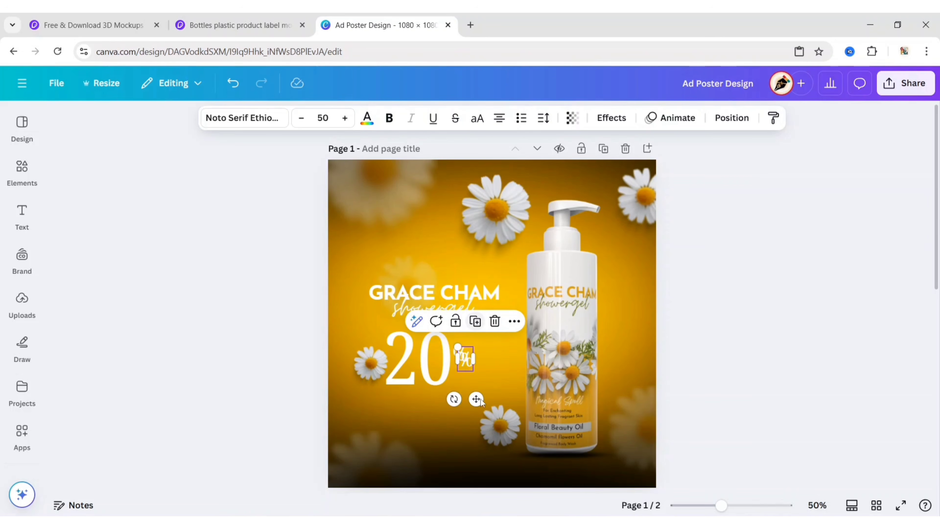
left_click_drag(476, 399, 481, 415)
key("Return")
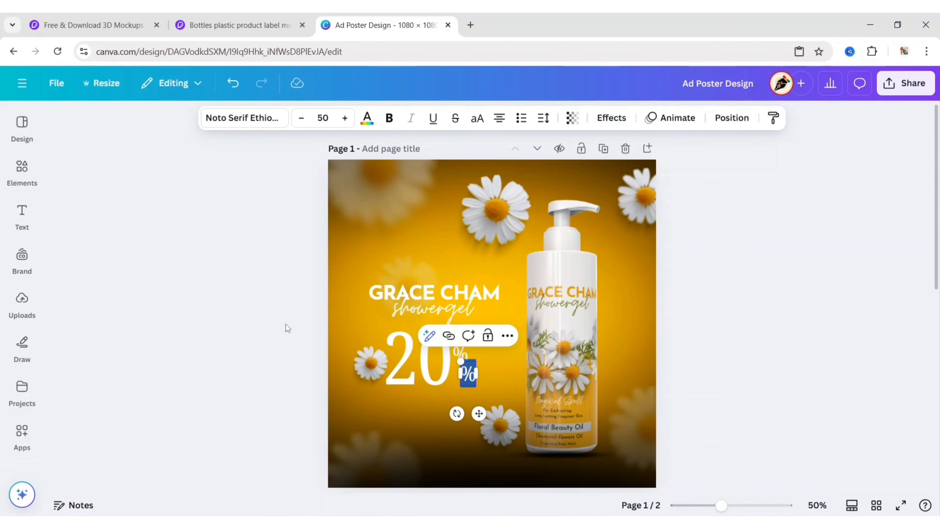
key("BackSpace")
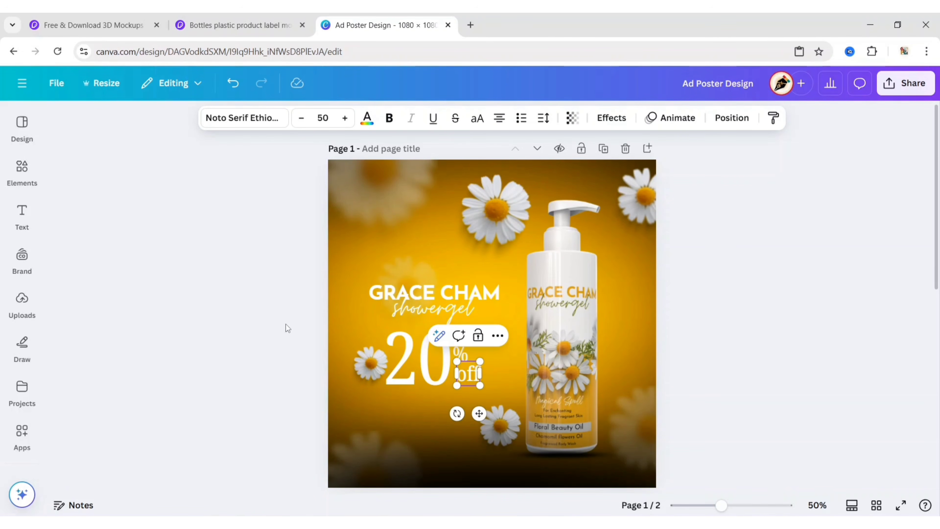
left_click(198, 383)
Step: Adjust the % sign down and left so it sits tightly above OFF beside the 20
left_click(460, 354)
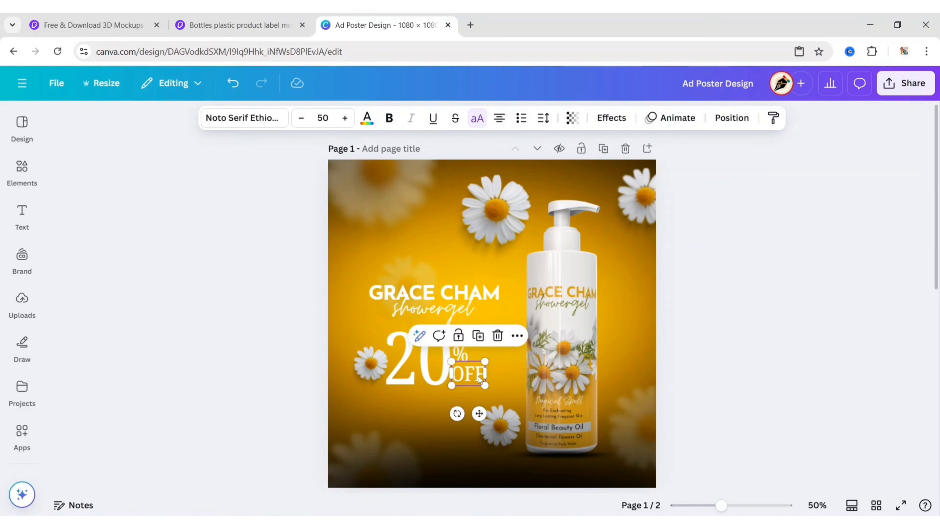
left_click_drag(456, 350, 453, 358)
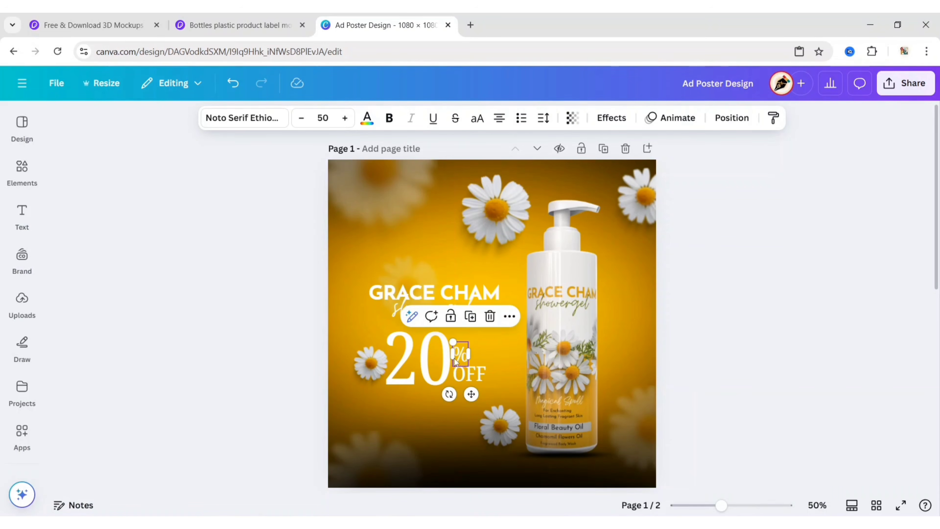
left_click(268, 389)
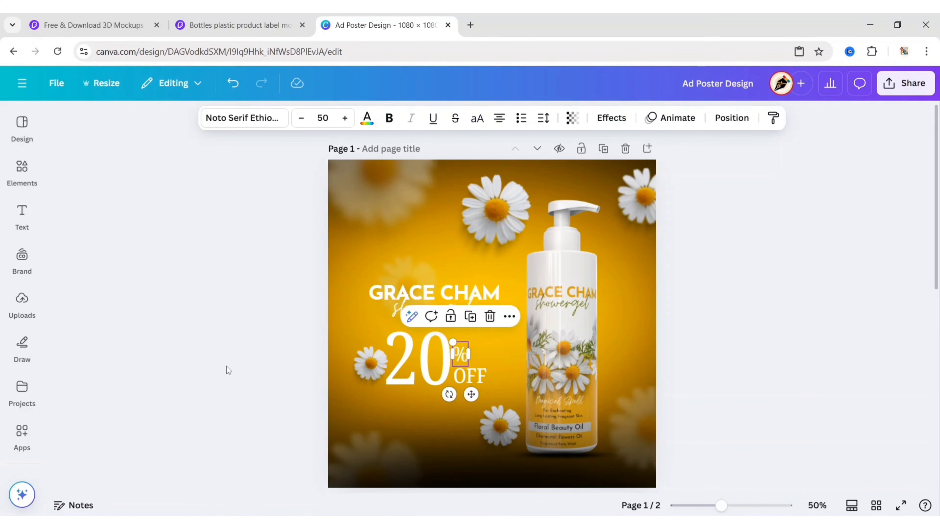
key("Down")
key("Down")
key("Down")
key("Down")
key("Down")
key("Down")
key("Down")
key("Down")
key("Down")
key("Down")
key("Down")
key("Down")
key("Down")
key("Down")
key("Down")
key("Down")
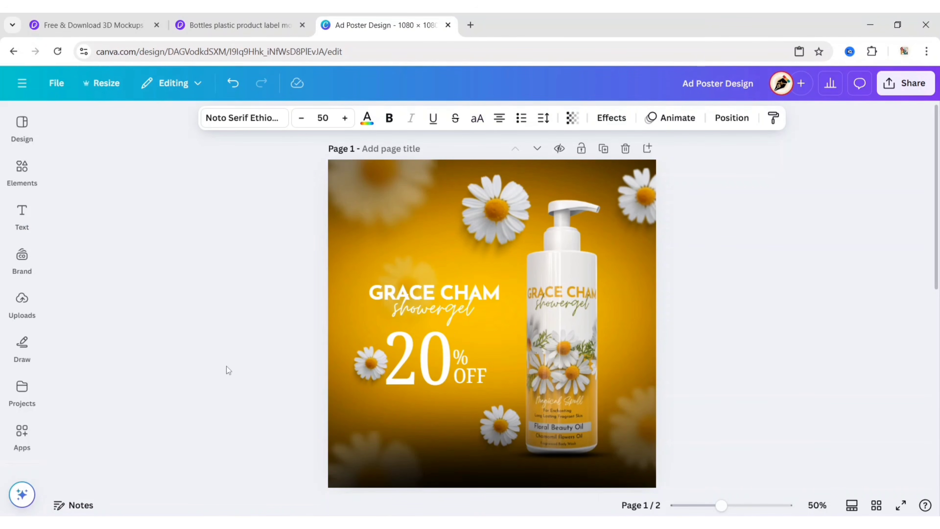
key("Left")
key("Left")
key("Left")
key("Left")
Step: Add a subheading reading "The best choice for your skincare solution" below the 20% OFF text
left_click(22, 216)
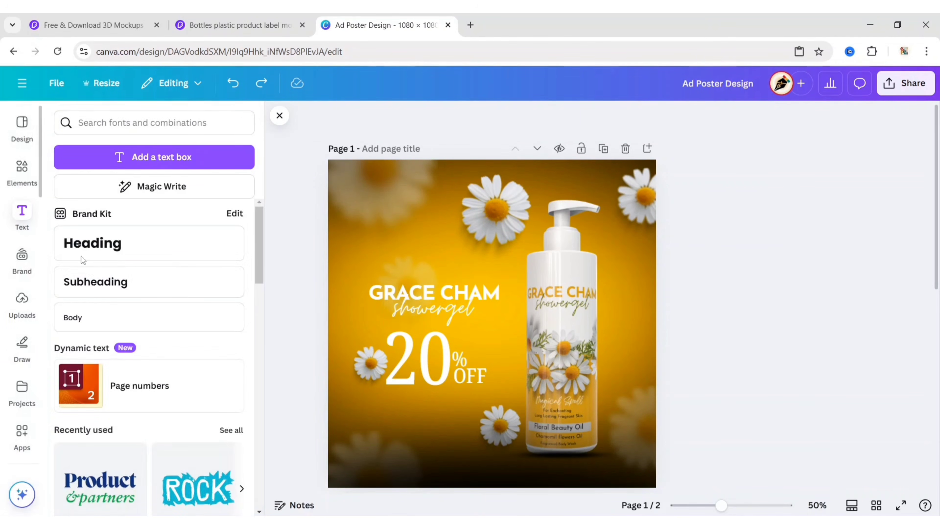
left_click(95, 281)
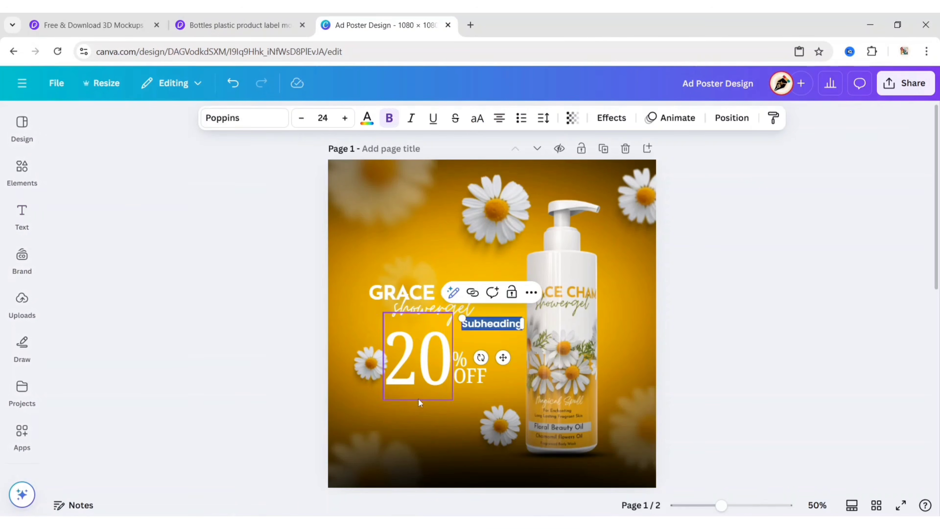
left_click_drag(478, 321, 397, 404)
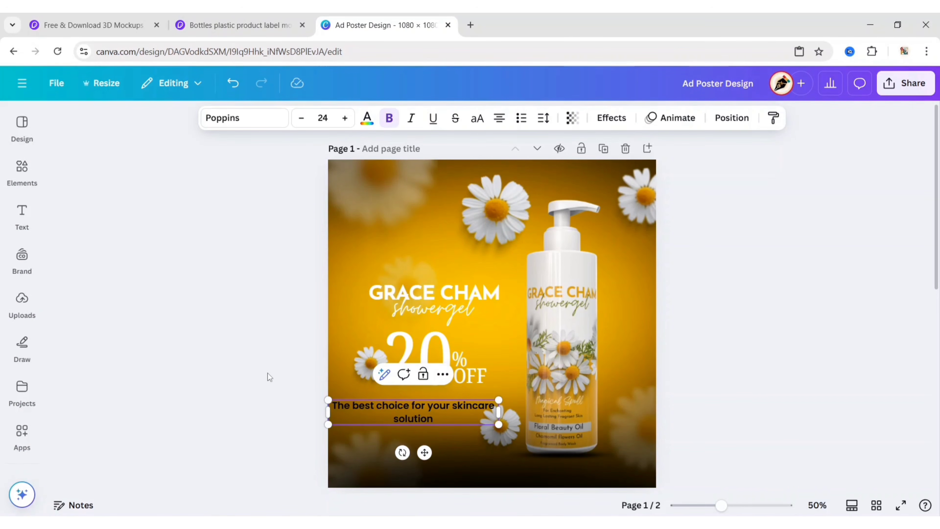
Step: Set the skincare tagline in uppercase, color it white and enlarge its font slightly
left_click(470, 122)
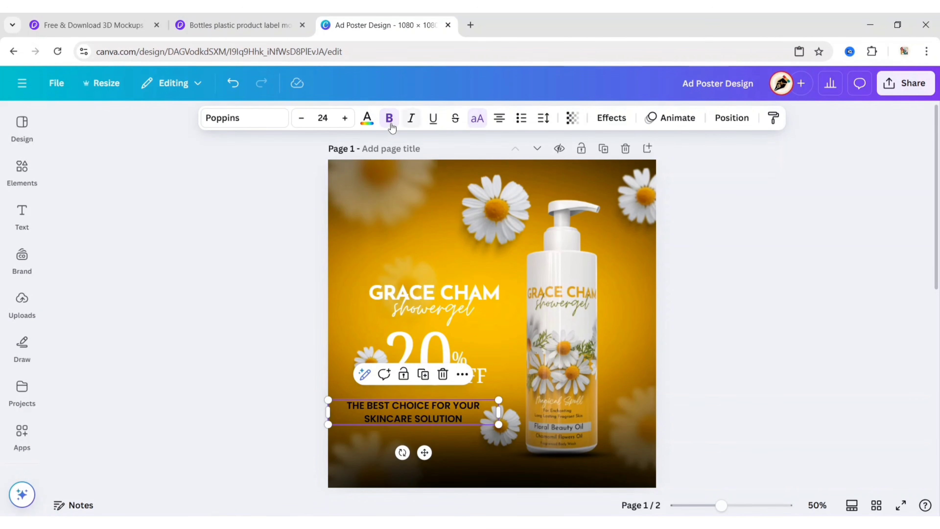
left_click(367, 118)
left_click(195, 214)
left_click(237, 122)
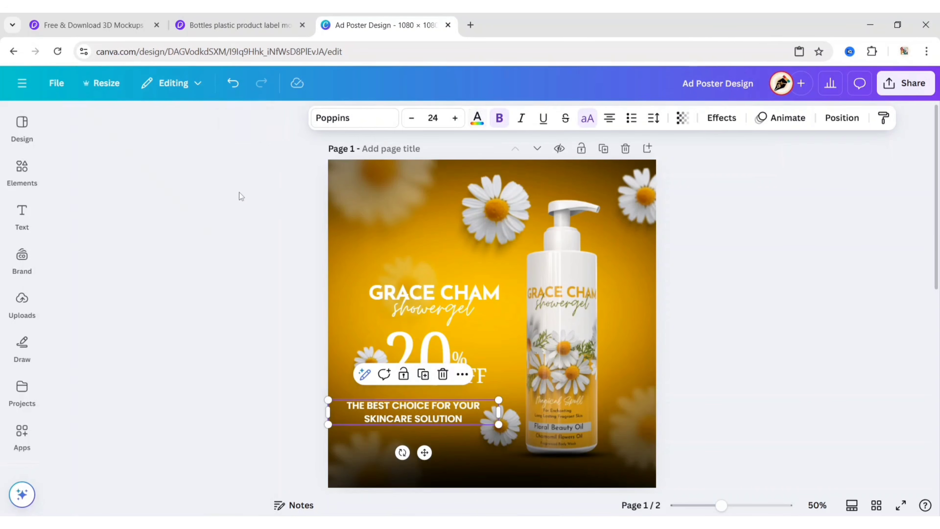
left_click(322, 118)
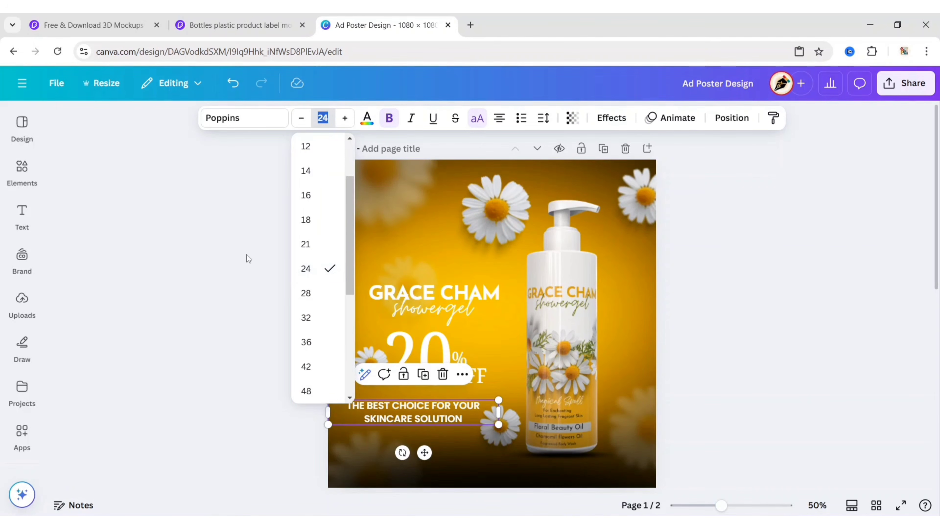
left_click(234, 262)
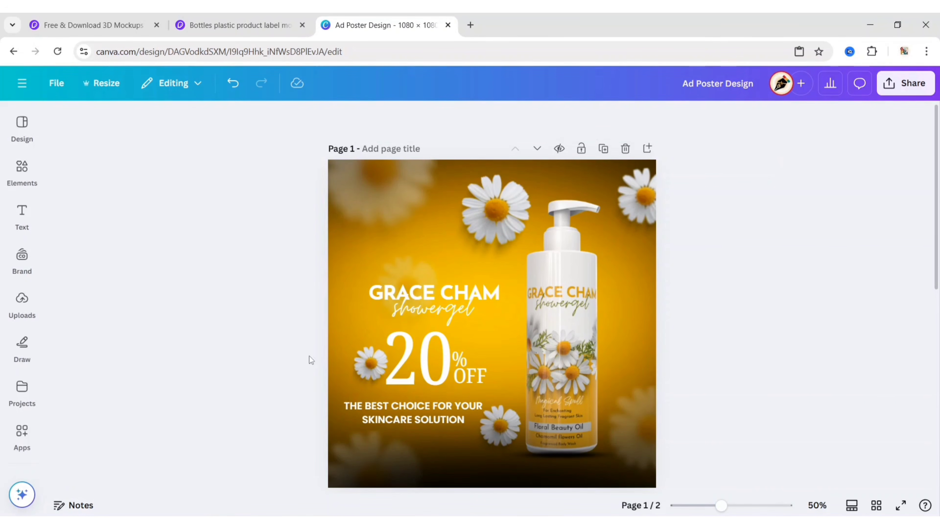
Step: Change the skincare tagline's font to Josefin Sans in the Regular weight
left_click(399, 406)
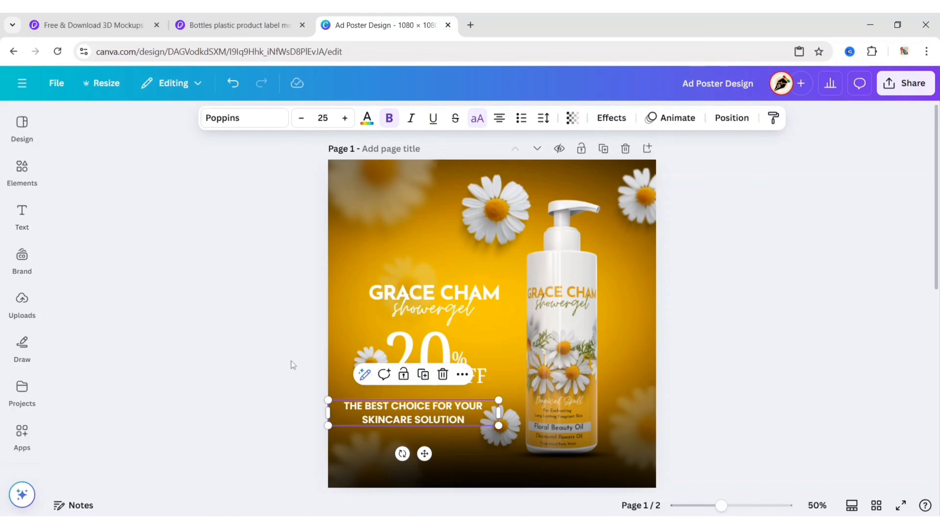
left_click(252, 122)
left_click(72, 269)
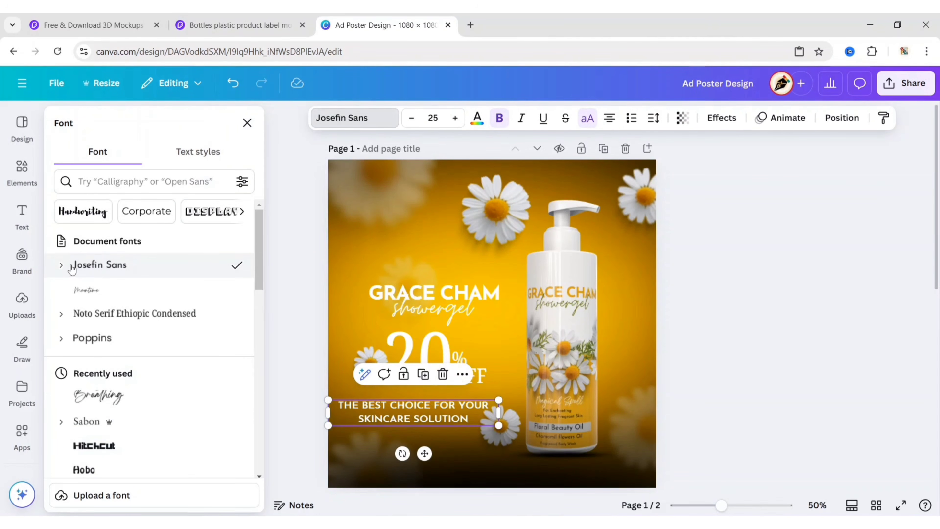
left_click(65, 265)
left_click(97, 337)
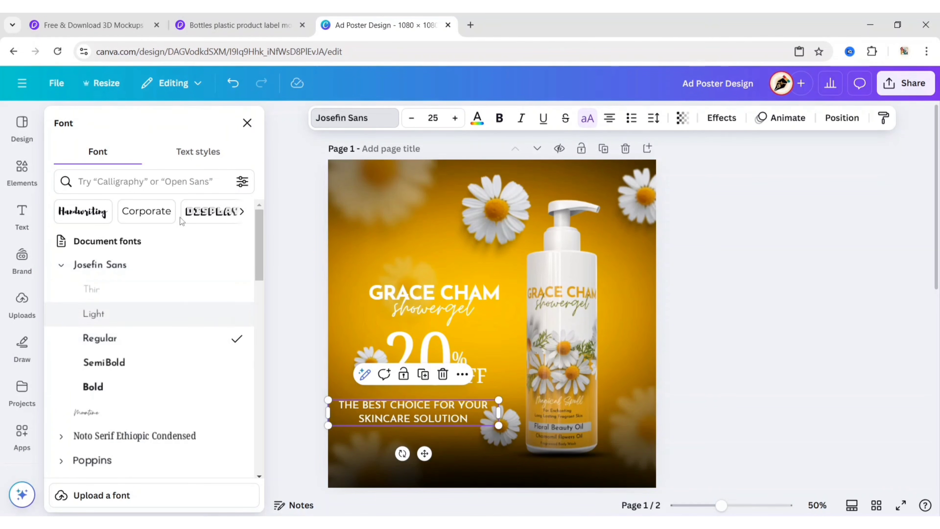
left_click(247, 123)
left_click(237, 296)
Step: Tighten the text layout by moving the tagline, 20% OFF group and brand title closer together, and nudge the small daisy beside the 20 up
left_click(389, 410)
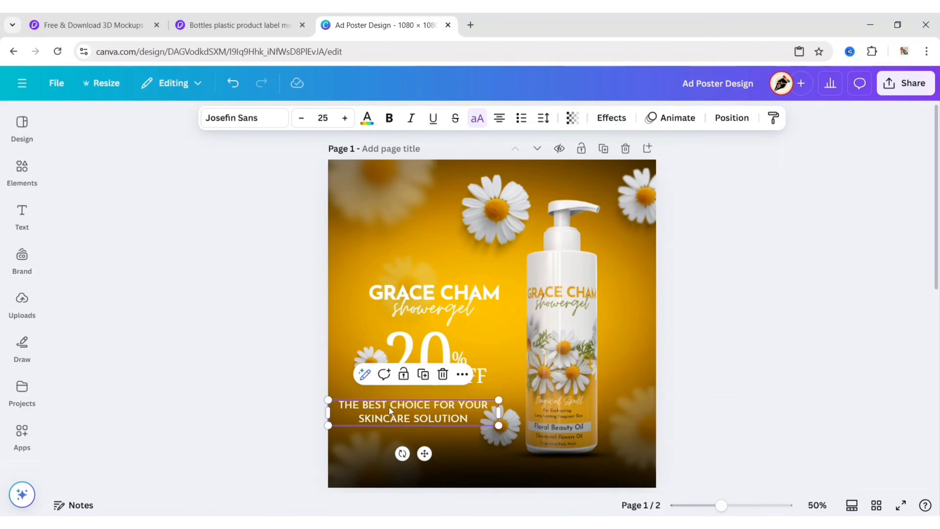
left_click_drag(389, 411, 409, 401)
left_click(422, 379)
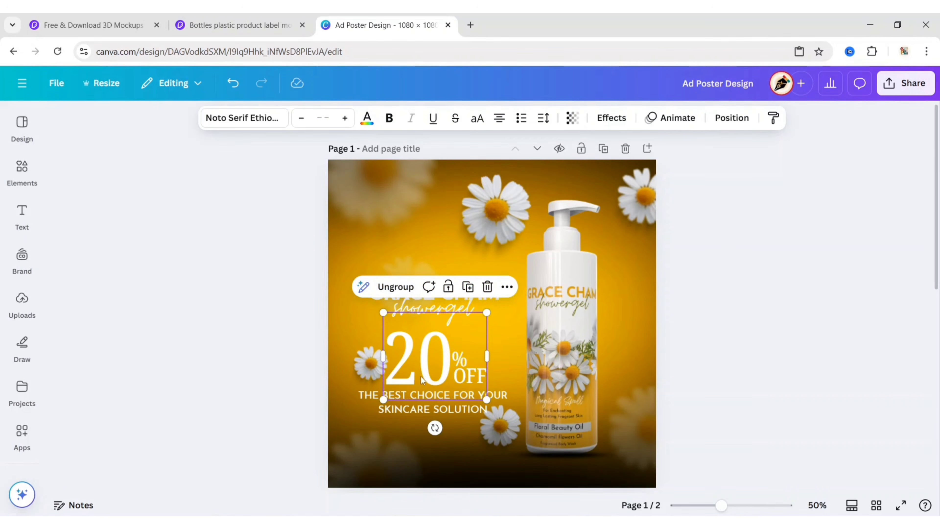
left_click_drag(427, 370, 427, 362)
left_click_drag(441, 408, 445, 367)
left_click_drag(441, 290, 447, 287)
left_click(421, 355)
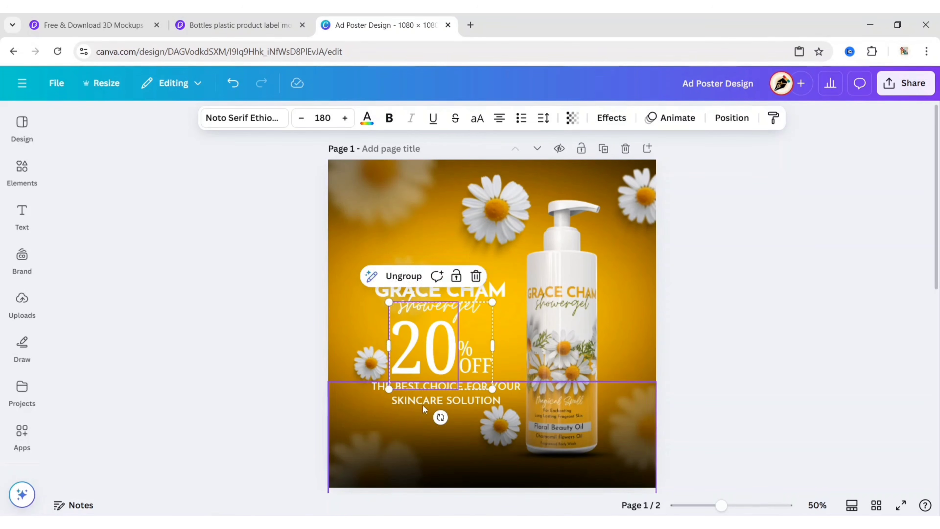
left_click_drag(434, 402, 429, 402)
left_click(365, 369)
left_click_drag(364, 368, 366, 364)
left_click(295, 353)
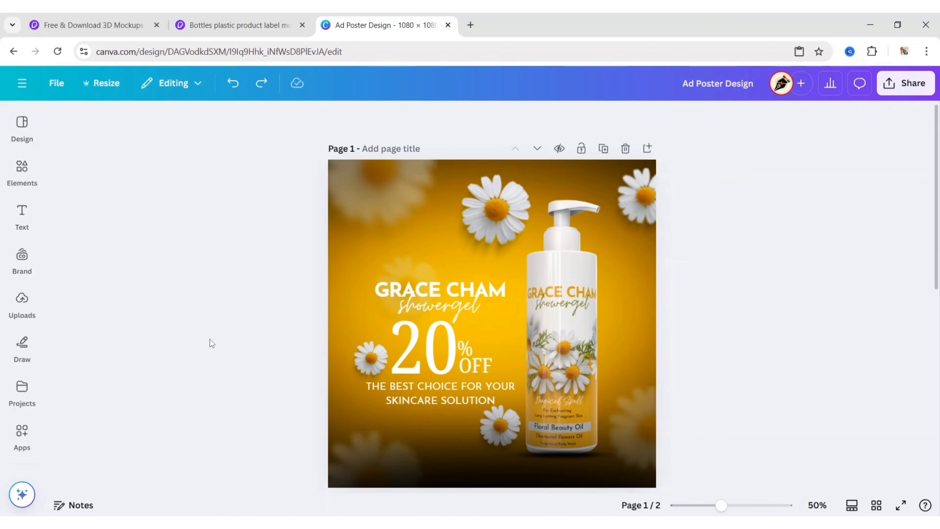
Step: Download page 1 of the poster as a PNG at 1,080 × 1,080 px
left_click(905, 83)
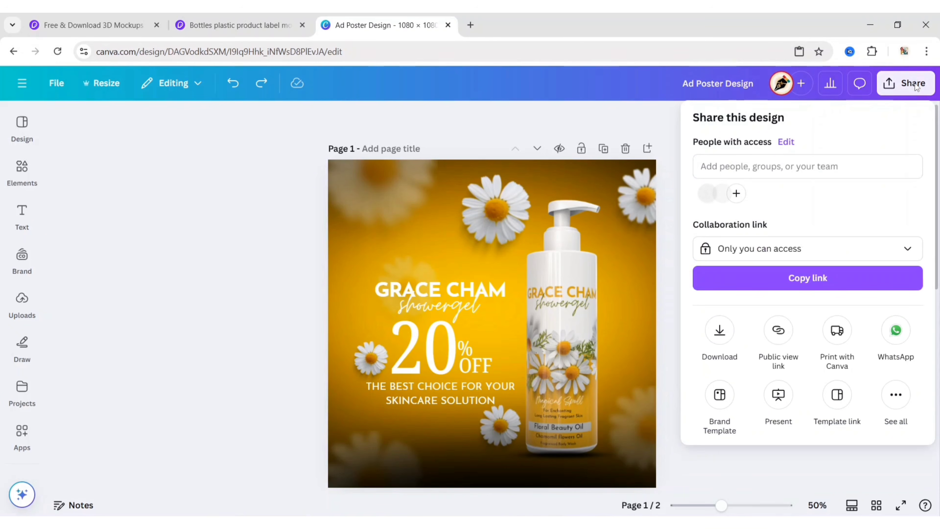
left_click(717, 329)
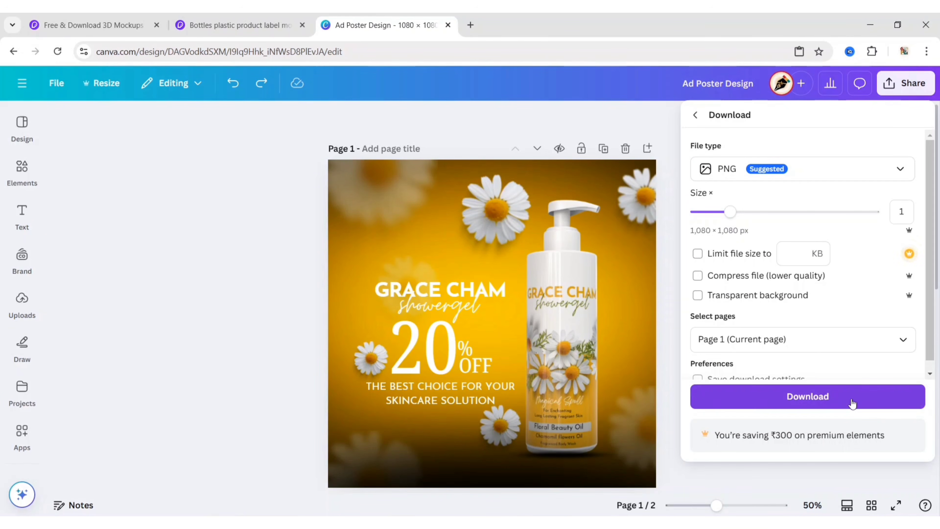
left_click(852, 403)
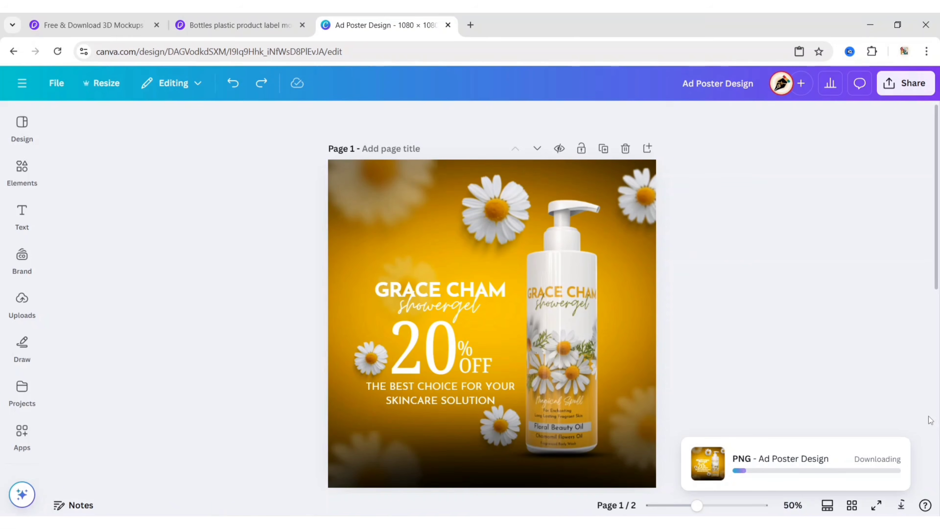